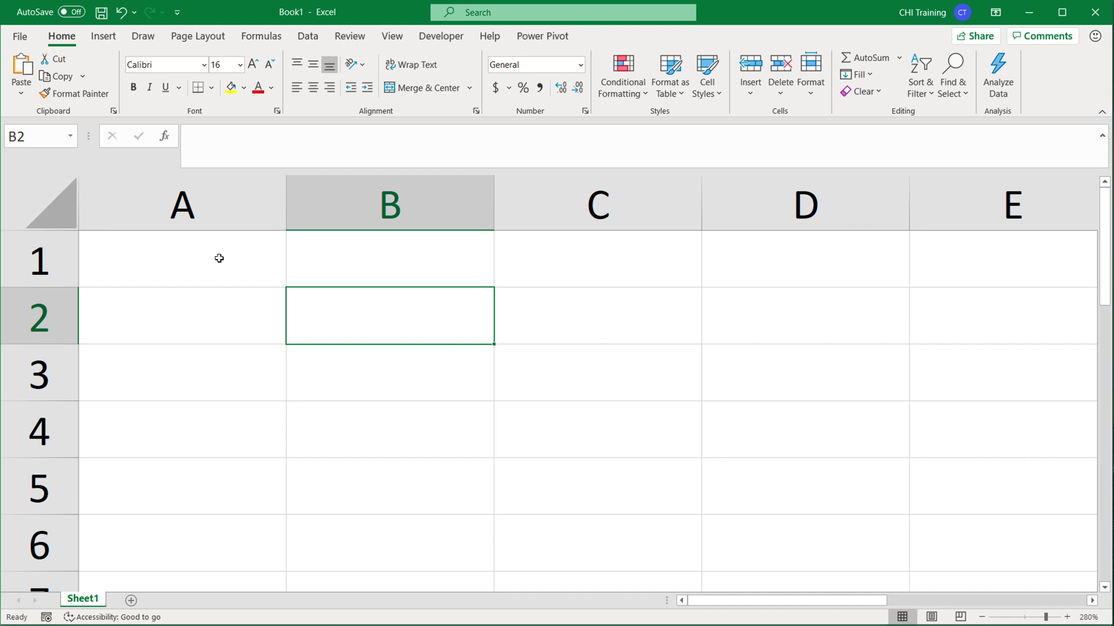
Step: Start a LET formula in cell A1 that defines x as the first name
click(219, 264)
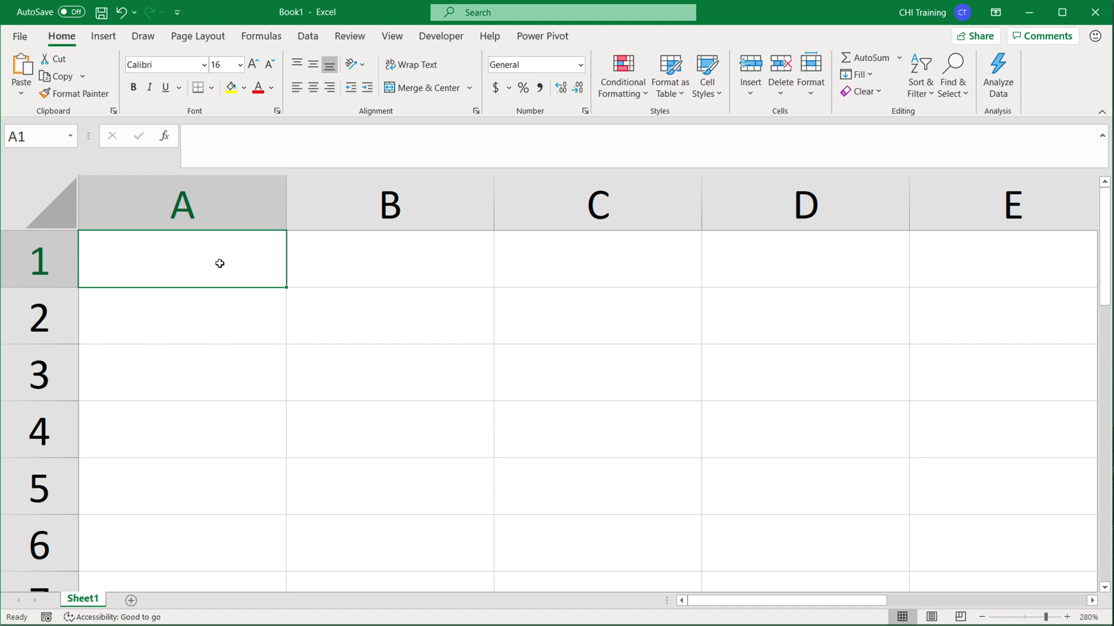
double_click(220, 263)
text(=LET)
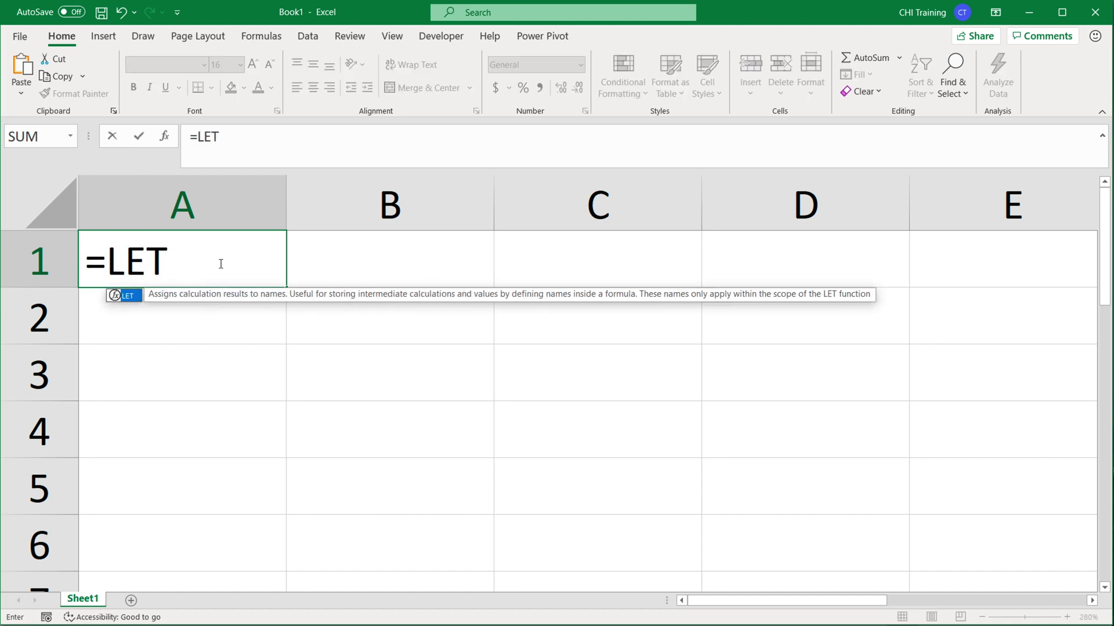
text(()
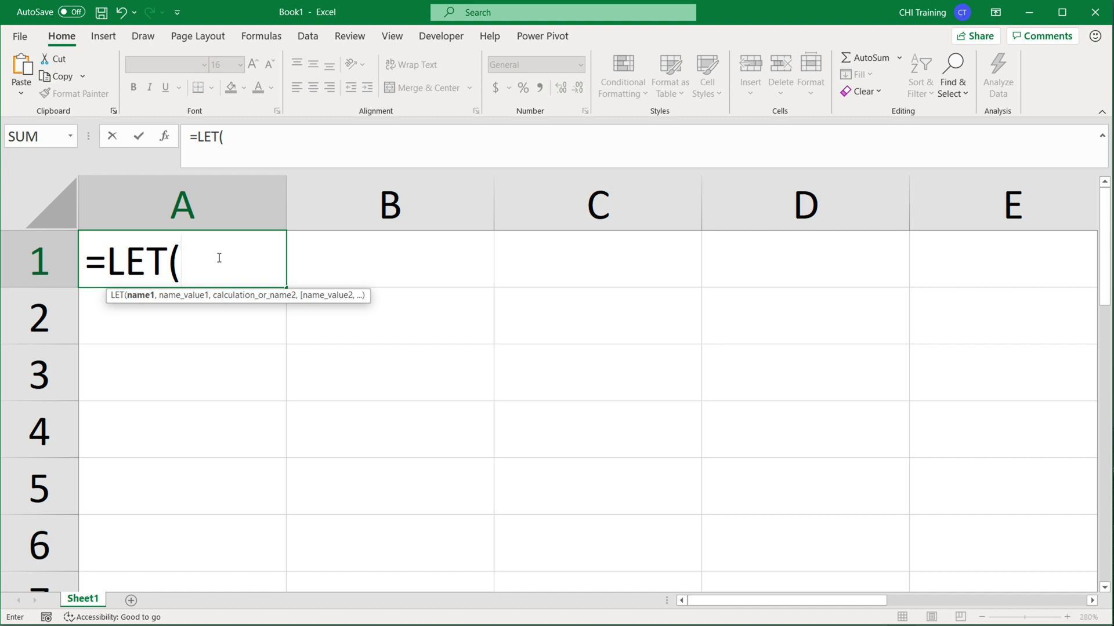
text(word)
key(BackSpace)
key(BackSpace)
key(BackSpace)
key(BackSpace)
text(x)
text(,)
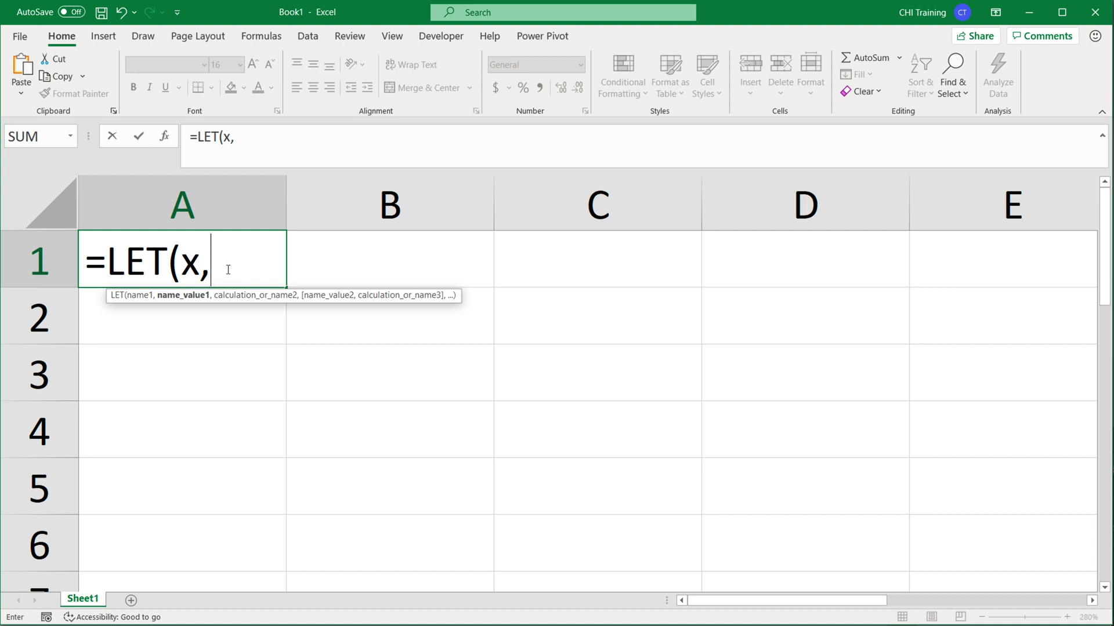
Step: Complete the LET formula in A1 with 5 as the value of x and x+9 as the calculation, and reopen it for review
text(5)
text(,)
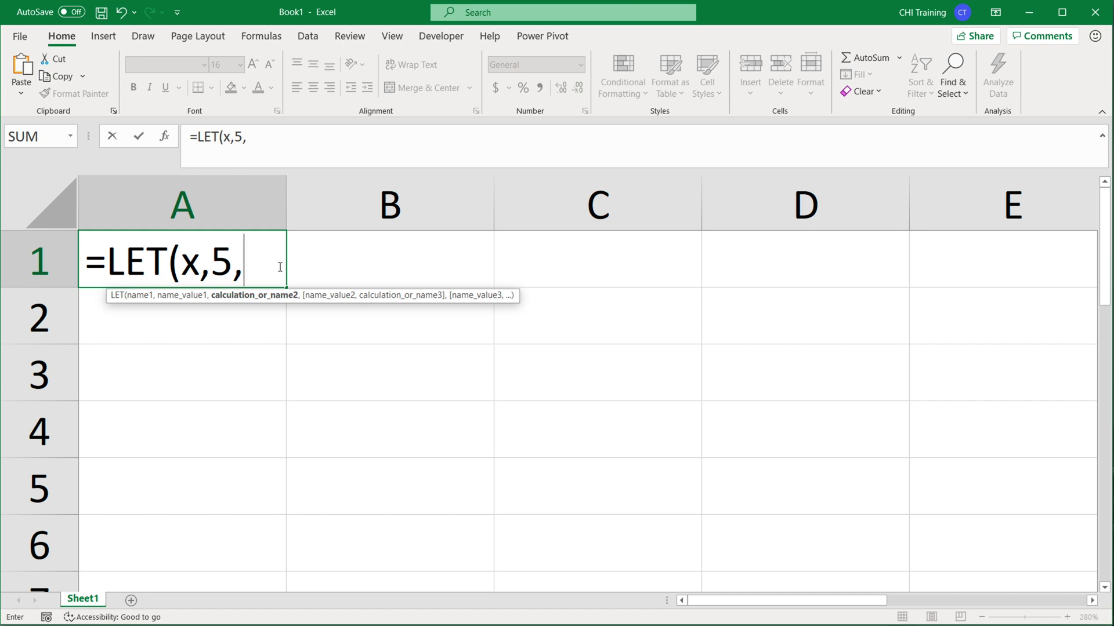
text(x)
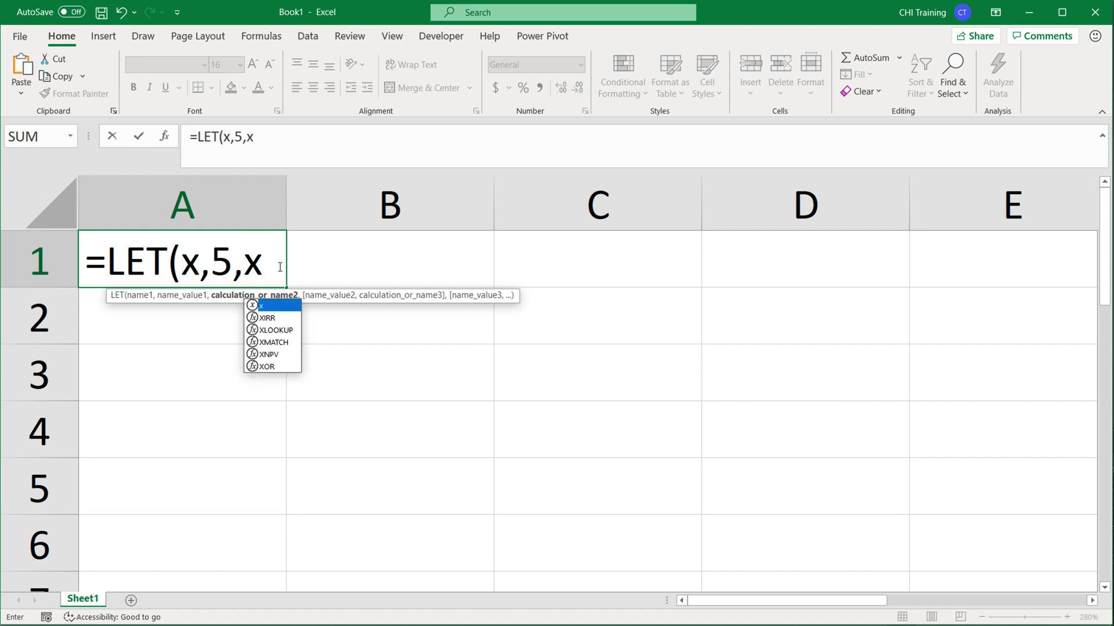
text(+9))
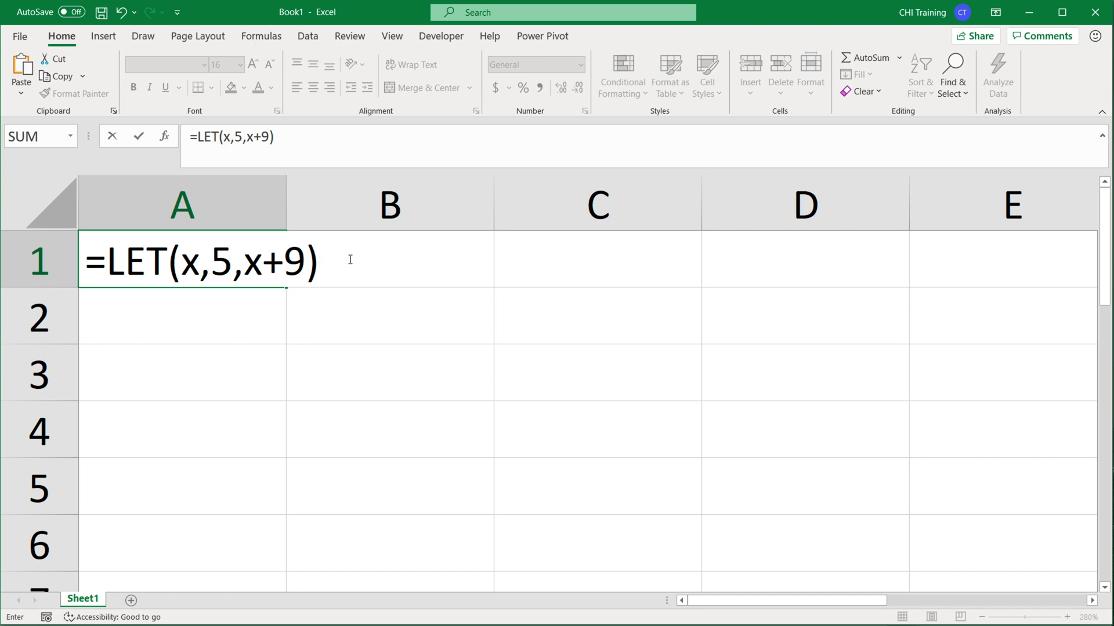
key(Return)
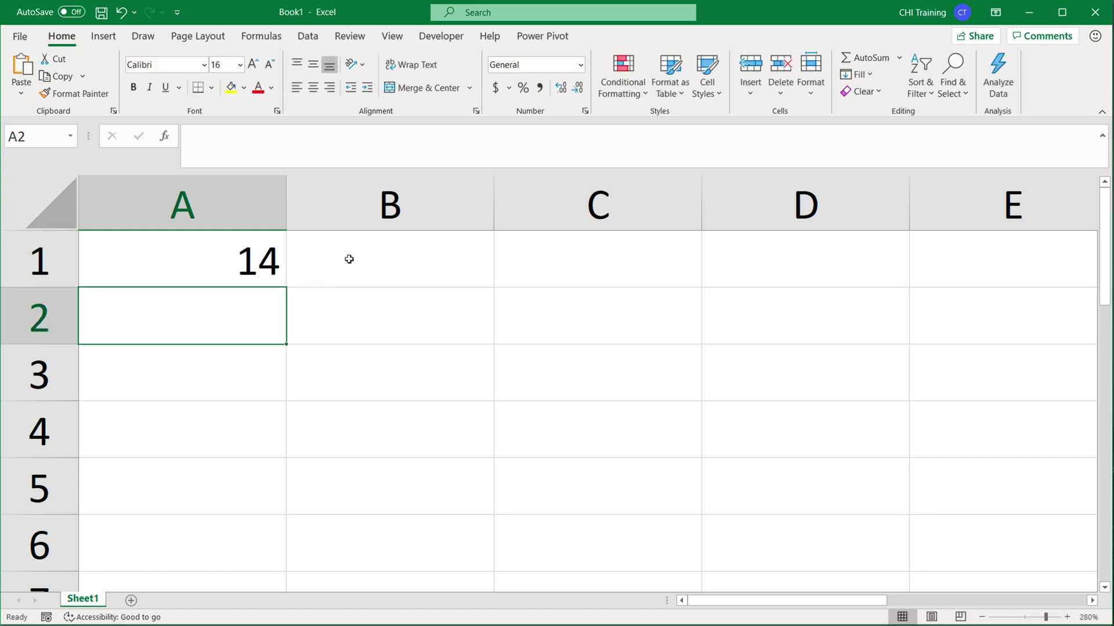
double_click(255, 265)
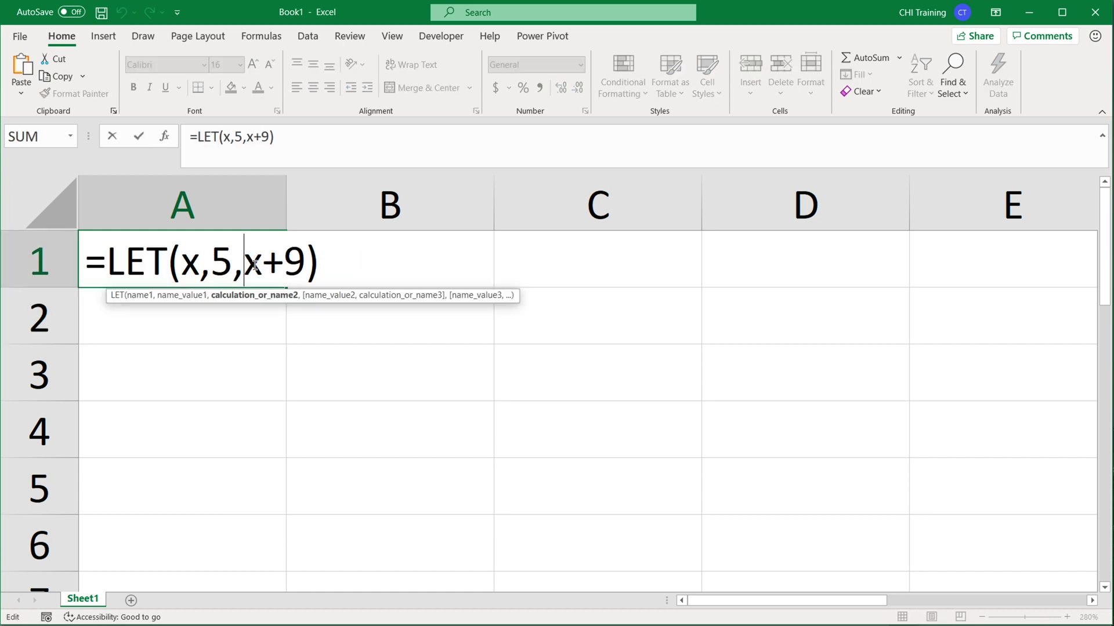
click(331, 261)
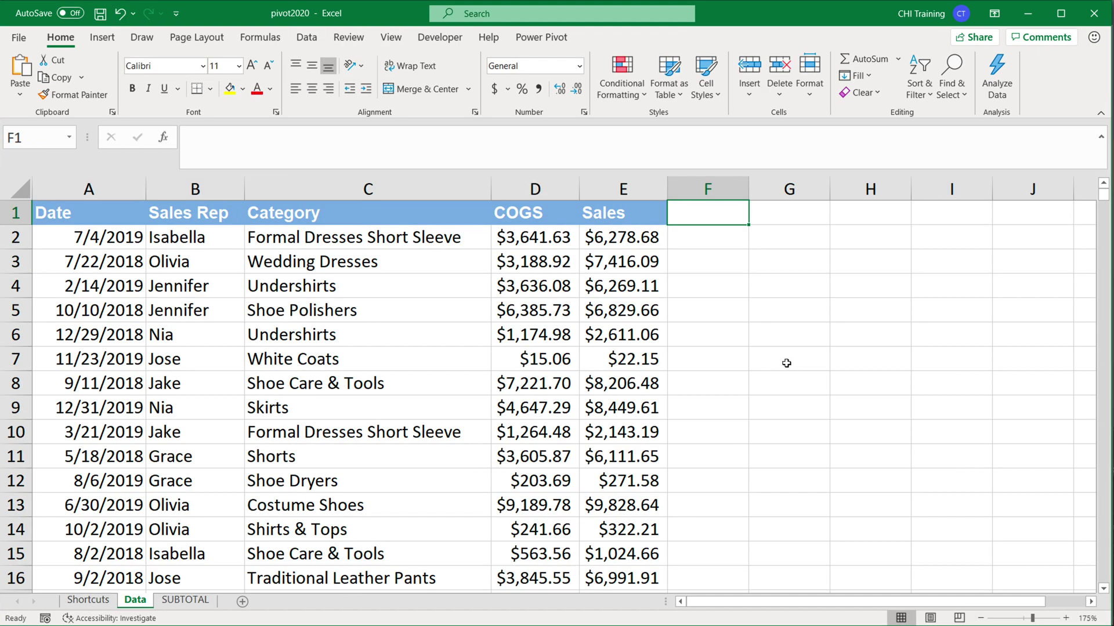
key(Left)
key(Down)
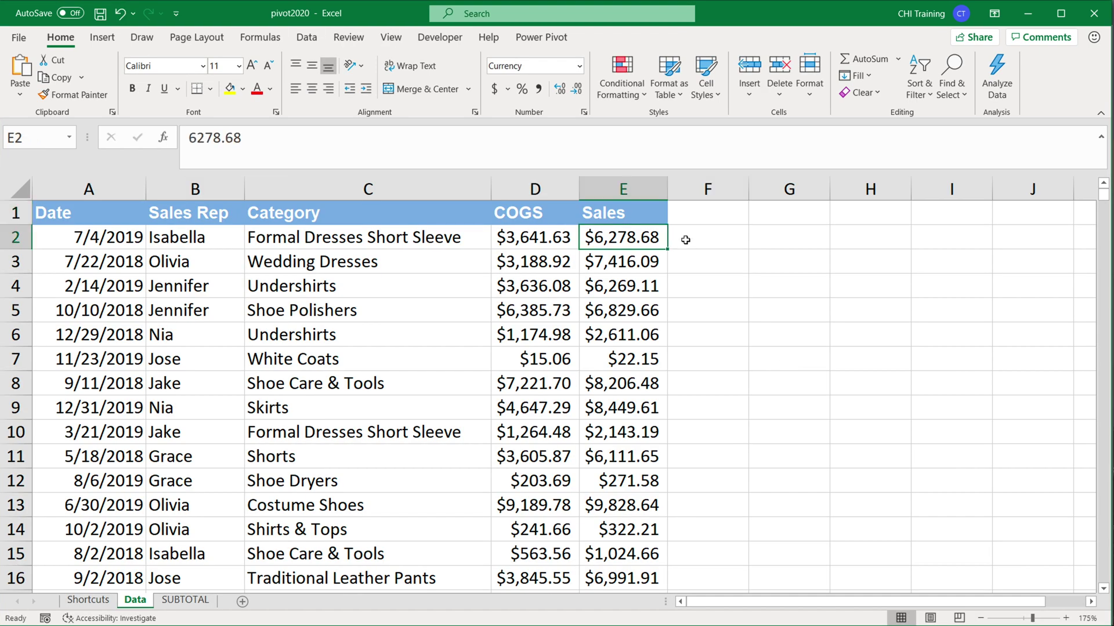
click(685, 239)
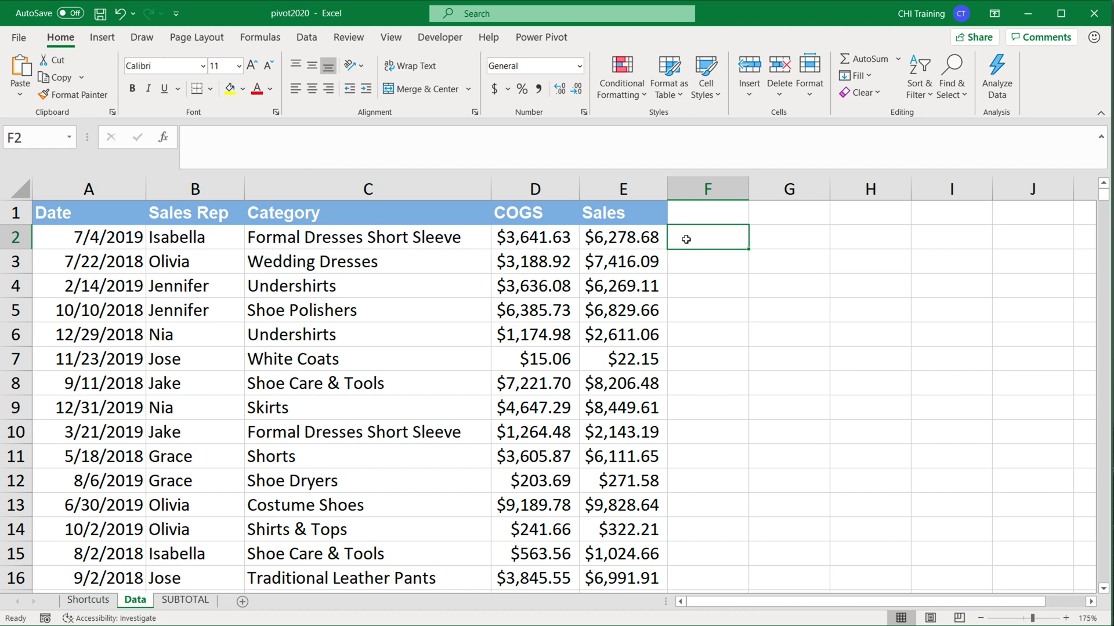
drag(181, 247, 166, 413)
drag(619, 232, 604, 329)
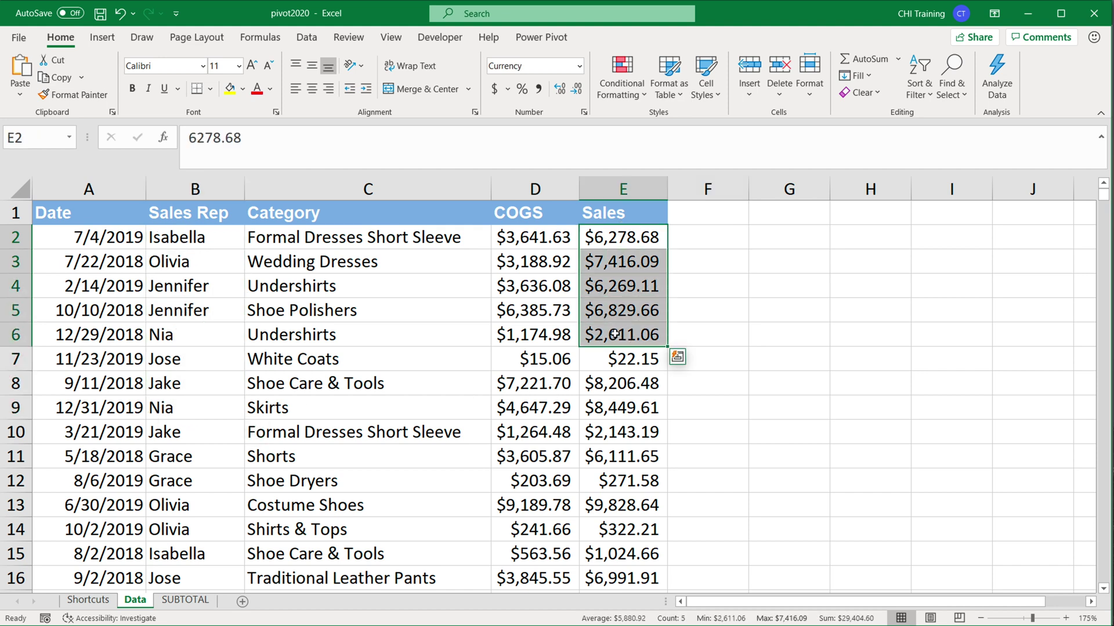
Step: Enter the formula =(E2-D2)/E2 in cell F2 to divide sales minus COGS by sales
click(676, 245)
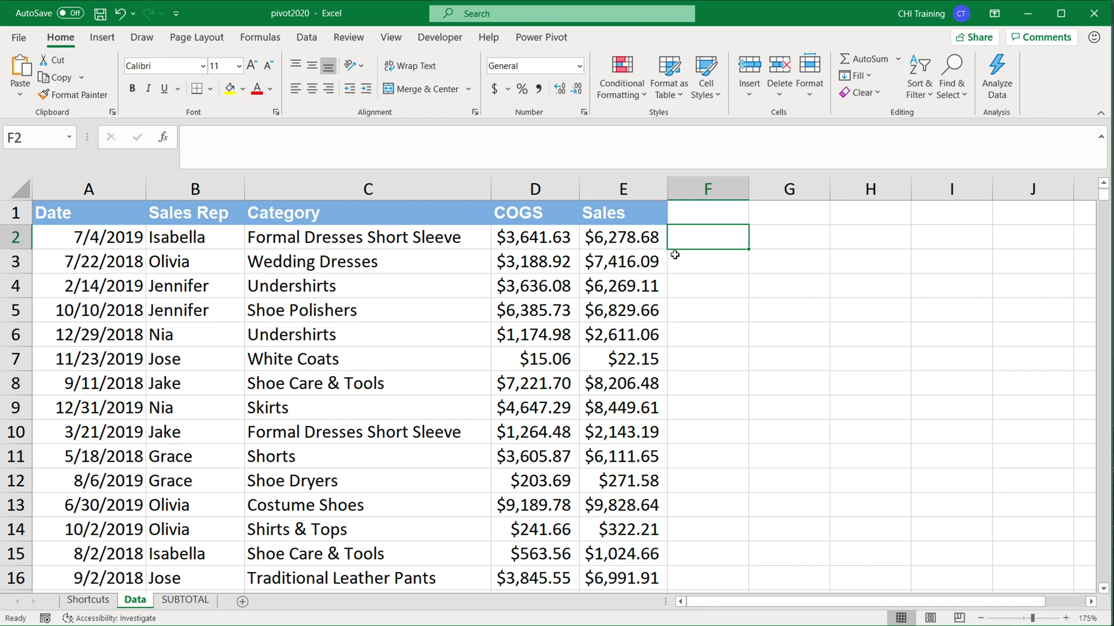
text(=)
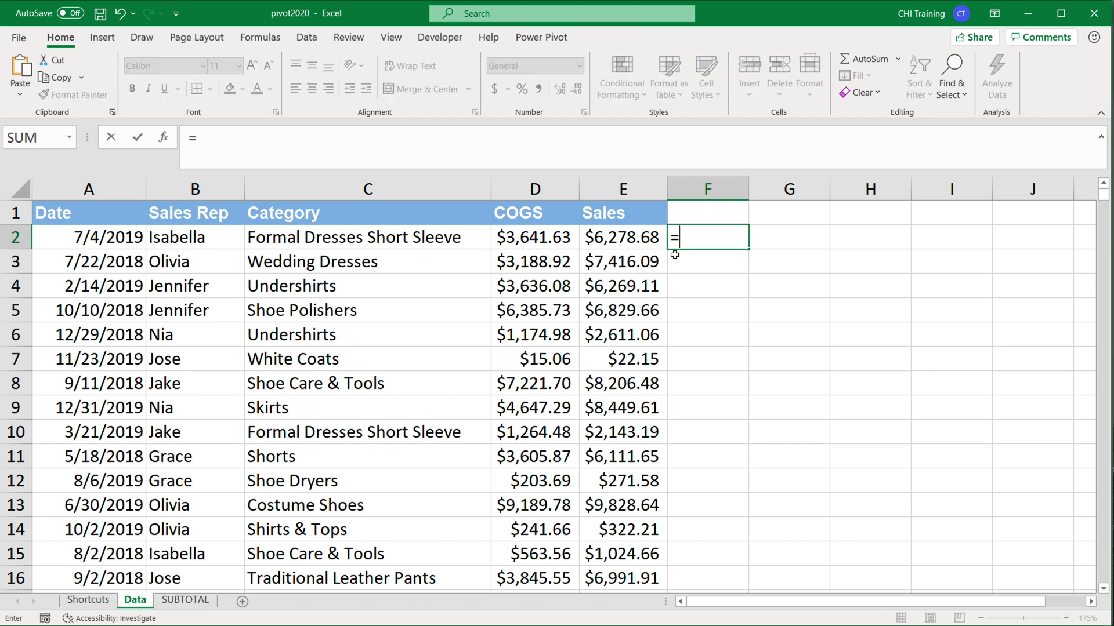
text(()
click(614, 243)
text(-)
click(537, 241)
text()/)
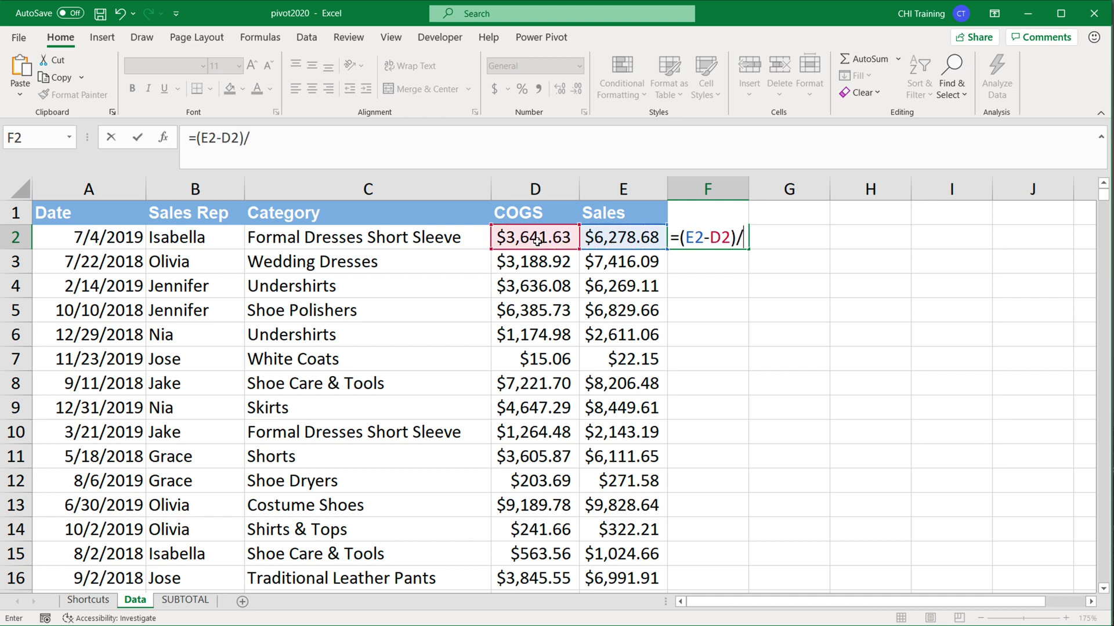
click(632, 244)
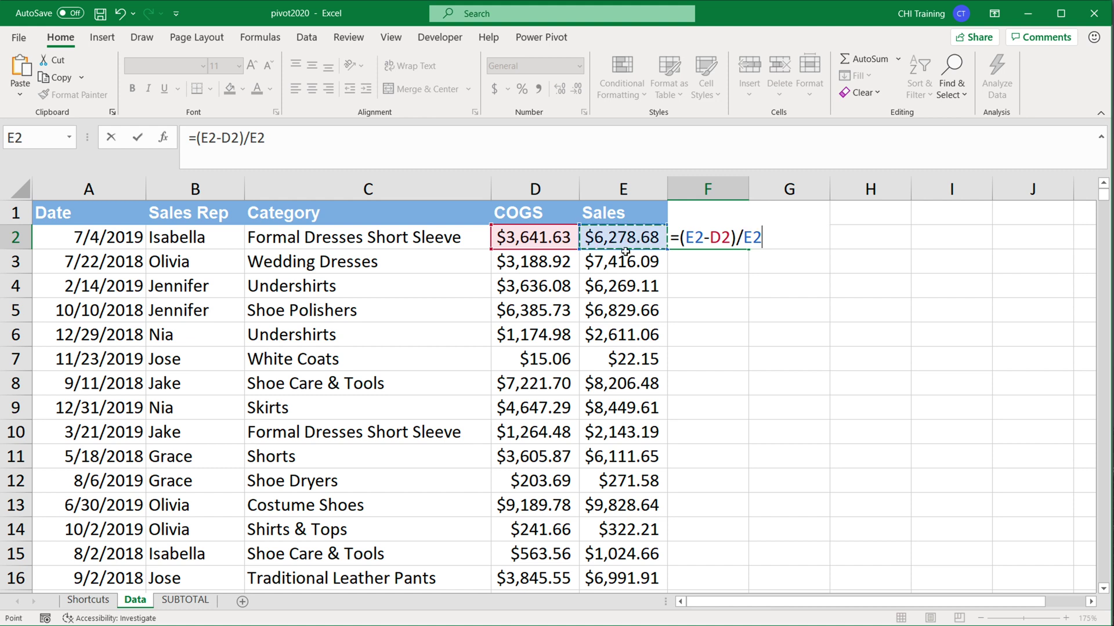
key(Return)
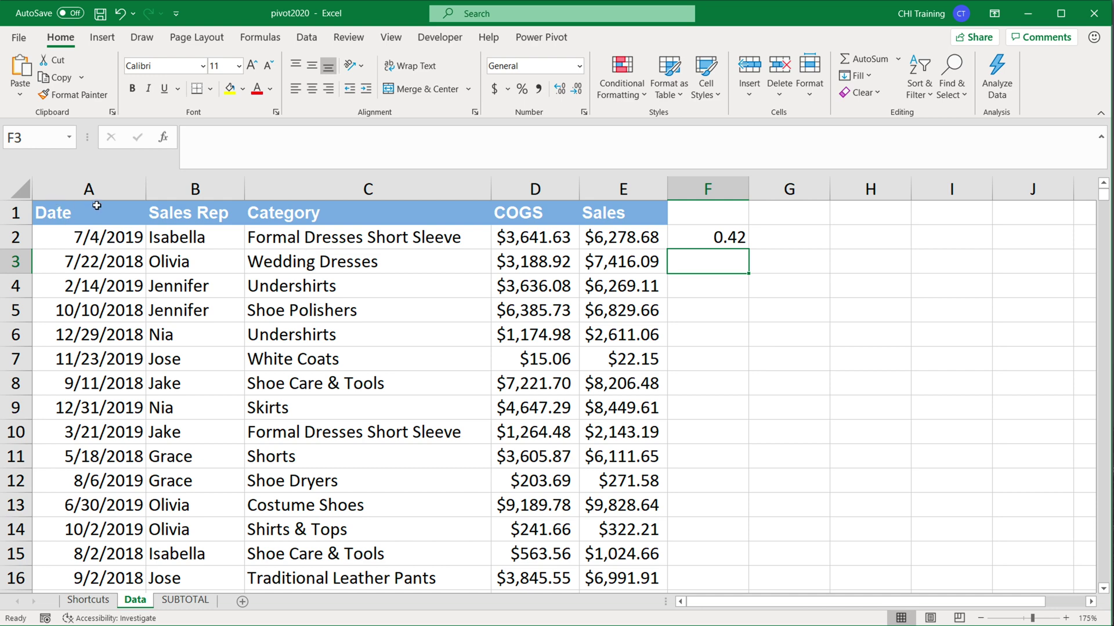
Step: Narrow the Sales Rep and Category columns of the sales data and check the formula in F2
click(96, 203)
scroll(102, 224, up, 3)
drag(616, 193, 494, 193)
click(766, 252)
key(F2)
key(Return)
key(Up)
Step: Enter the shorter equivalent formula =1-D2/E2 in cell G2
click(836, 258)
text(=)
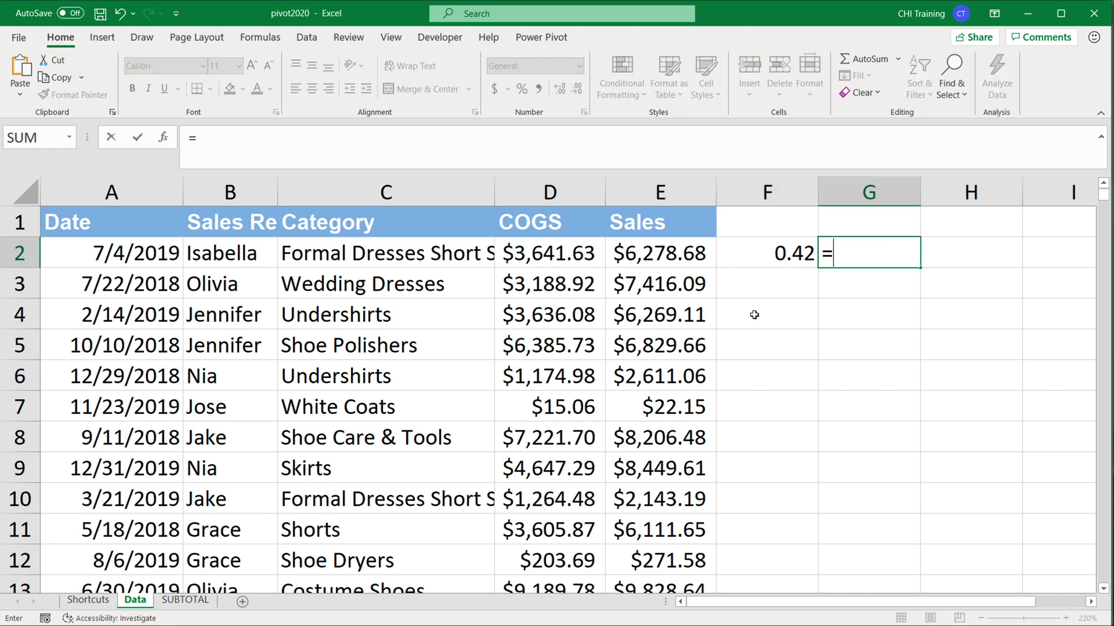
text(1-)
click(558, 252)
text(/)
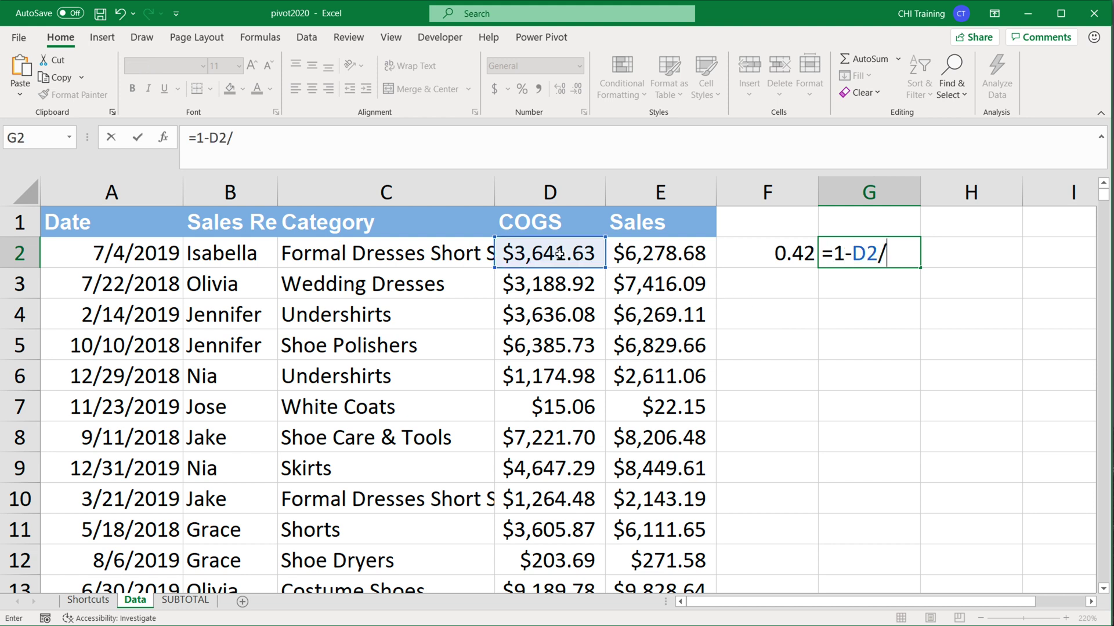
click(674, 253)
key(Return)
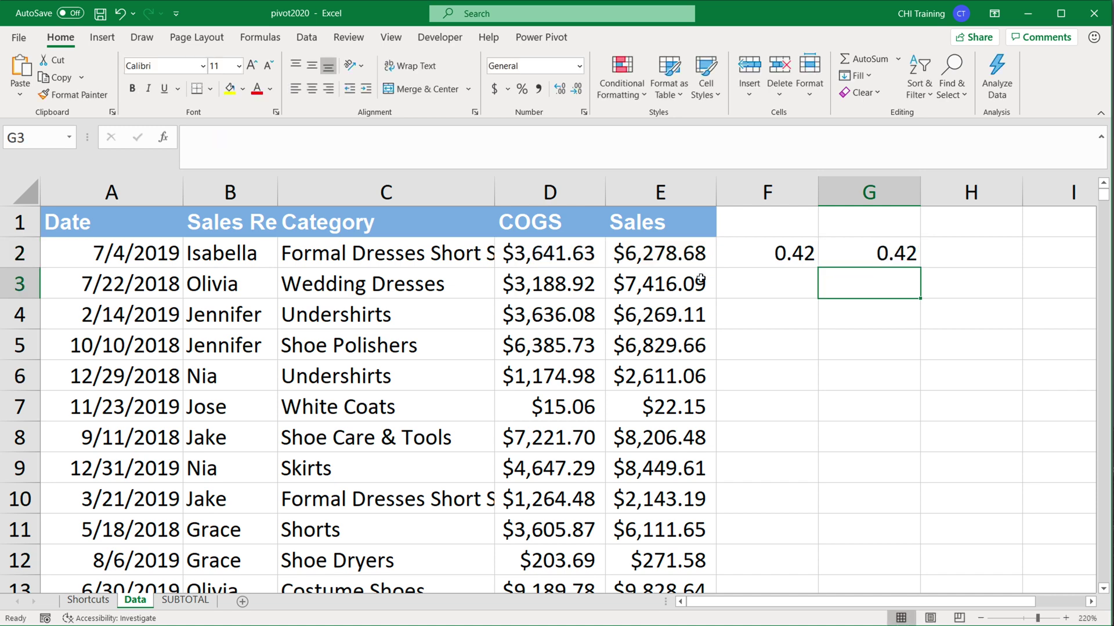
Step: Compare the formulas in G2 and F2 without changing either of them
double_click(856, 254)
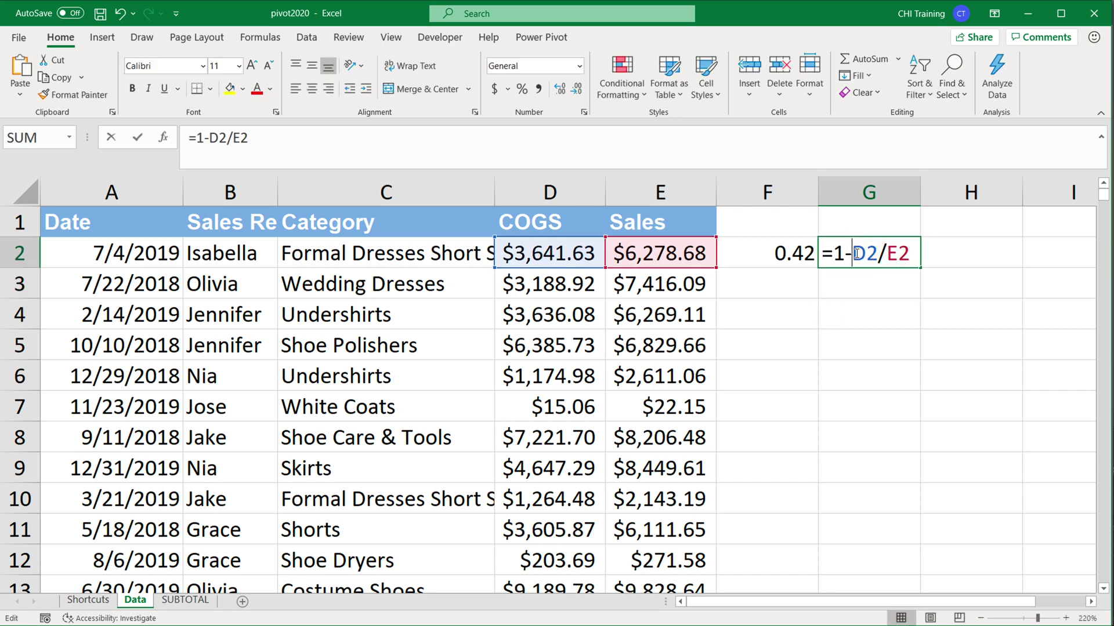
key(Escape)
double_click(776, 266)
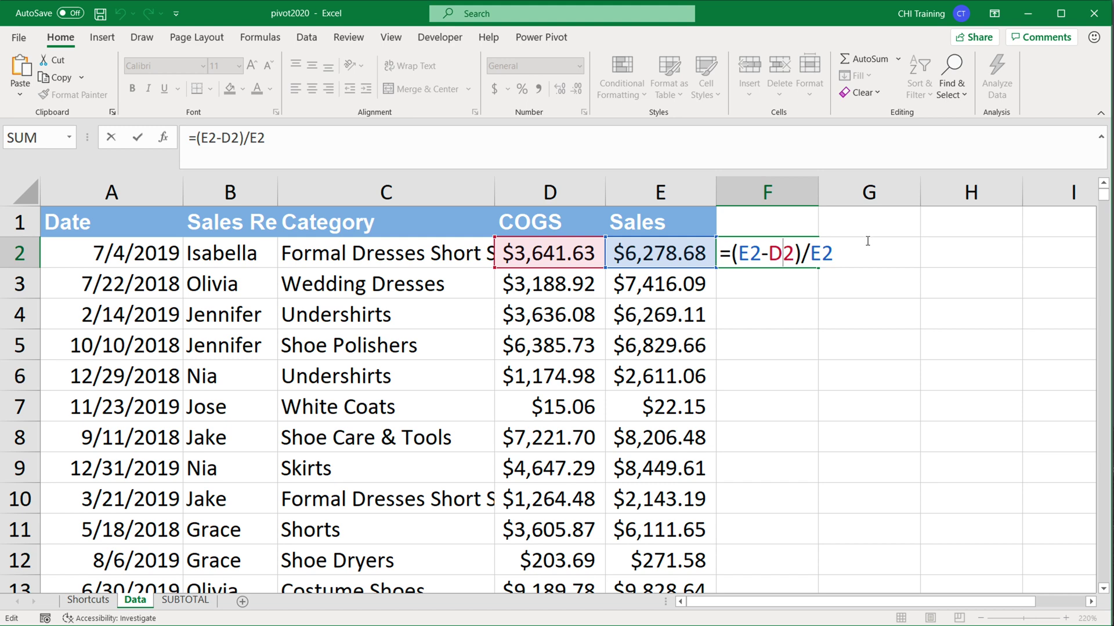
key(Escape)
click(859, 259)
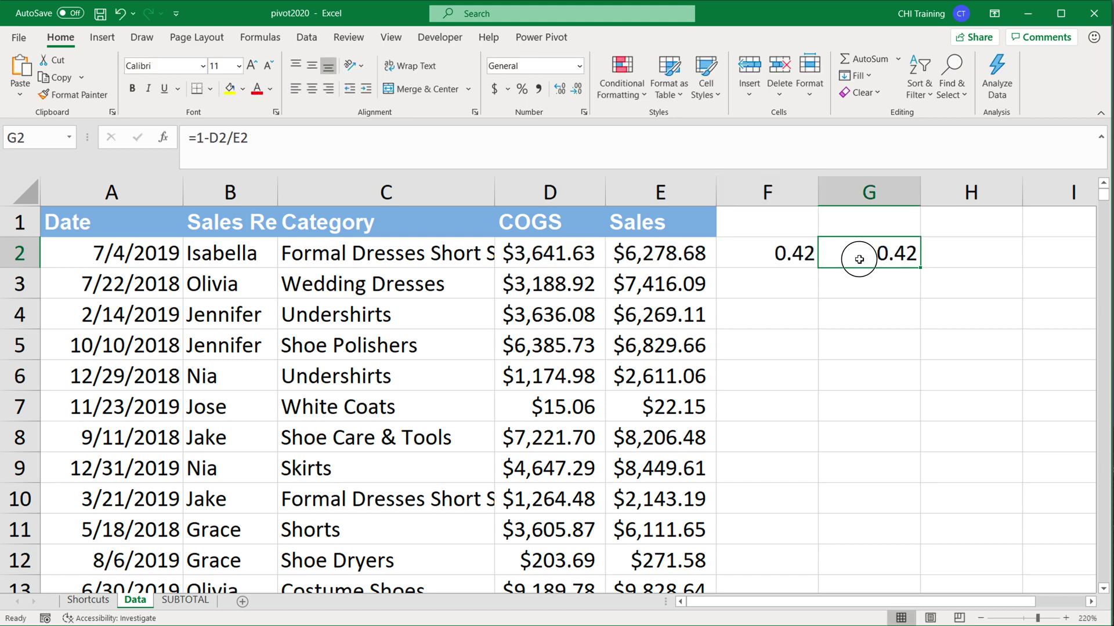
double_click(860, 256)
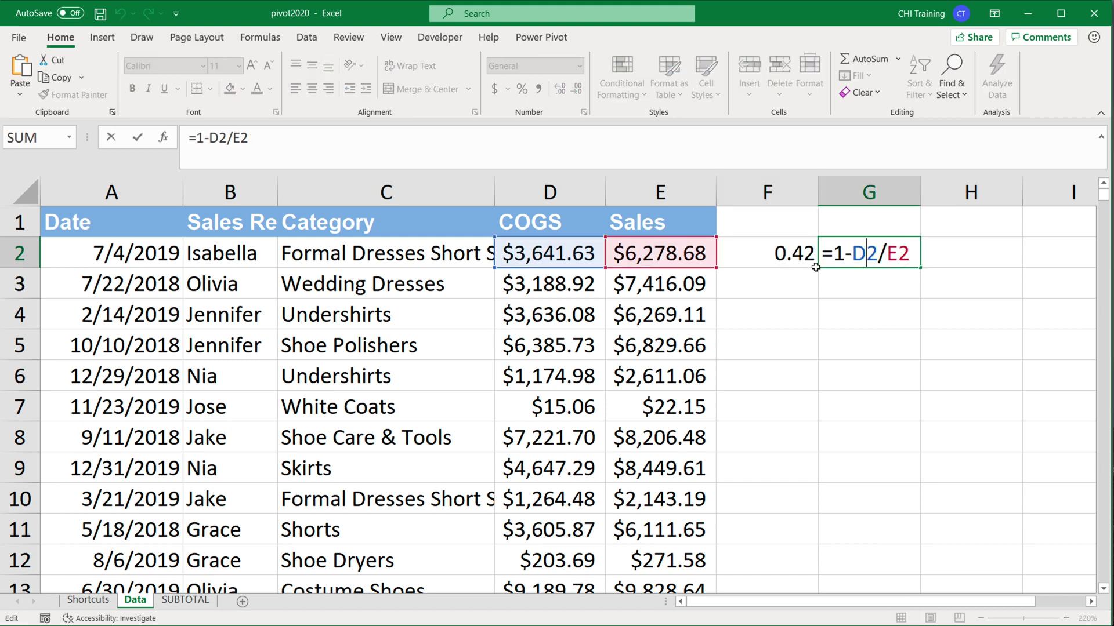
key(Escape)
Step: Delete column F with the longer formula, and fill the remaining =1-D2/E2 formula from F2 down to F11
right_click(773, 190)
click(829, 335)
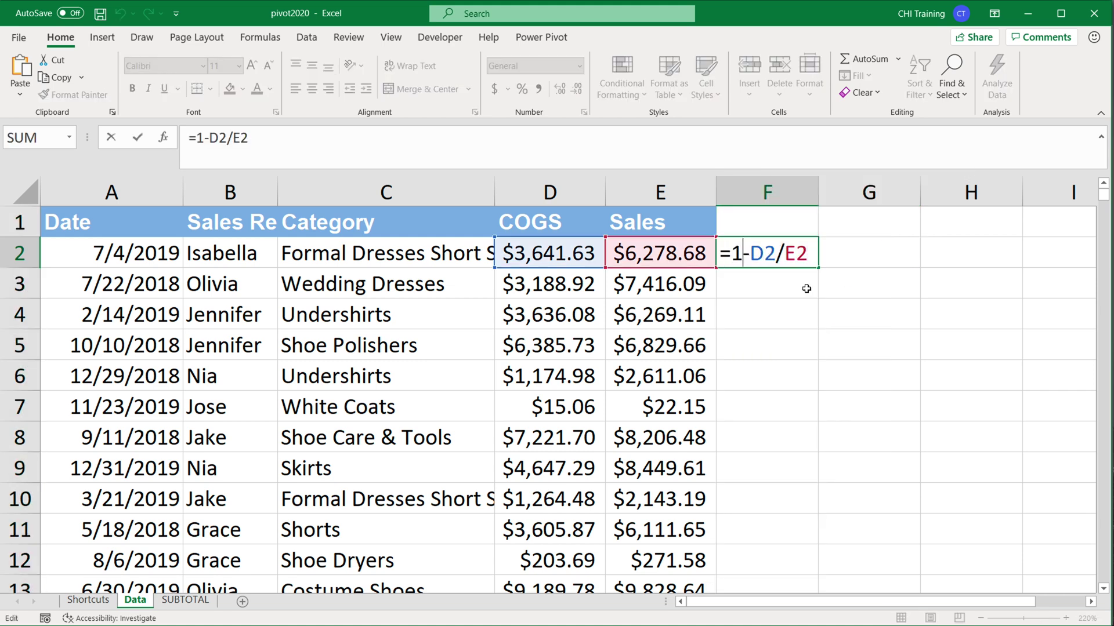
key(ctrl+Return)
drag(817, 283, 796, 538)
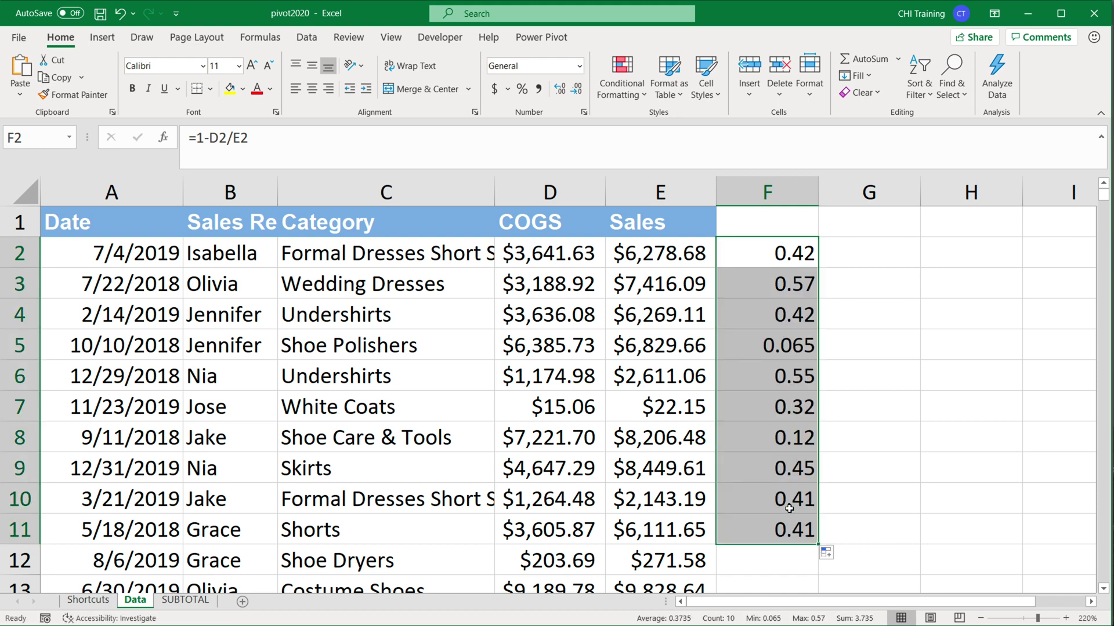
Step: Check the filled results in F2, F3 and F5 against the sales amounts in E2:E4
click(799, 255)
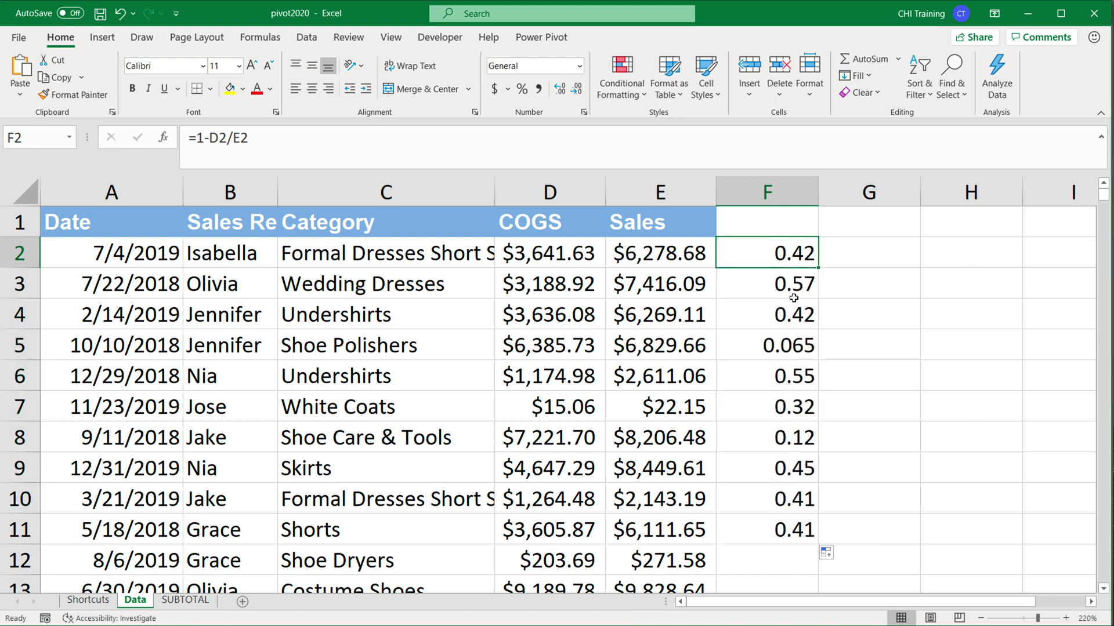
click(799, 286)
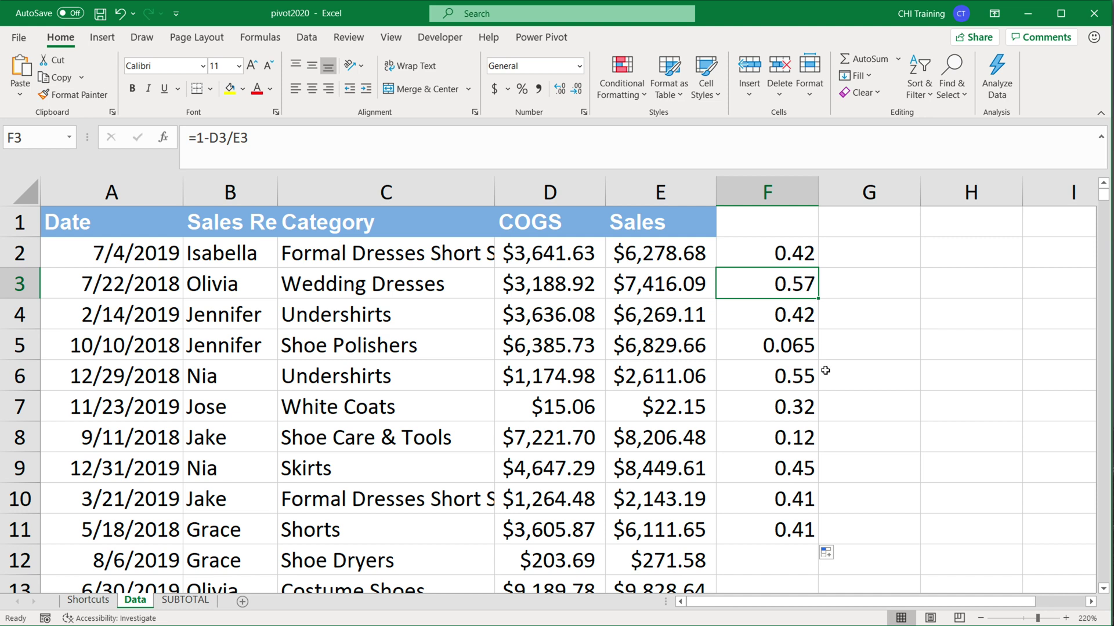
click(801, 346)
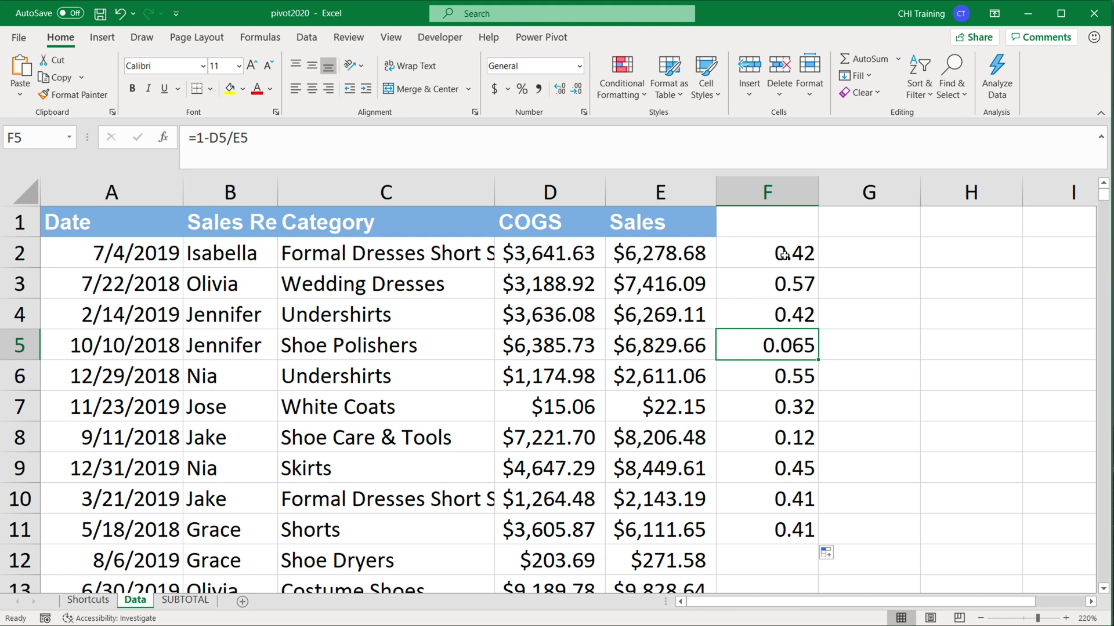
click(794, 286)
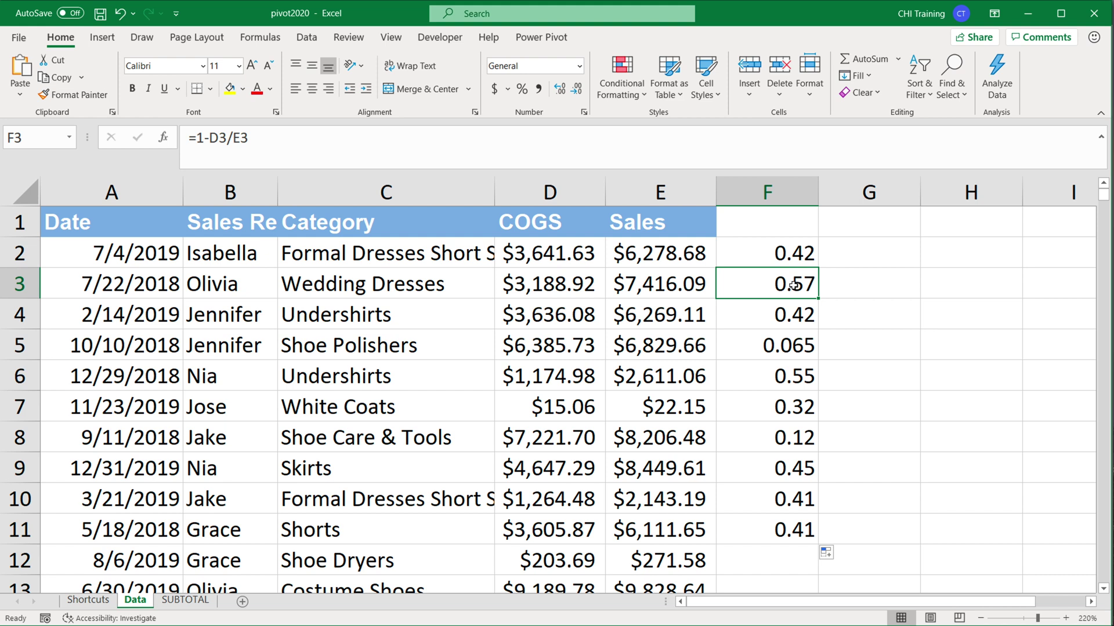
drag(694, 258, 689, 320)
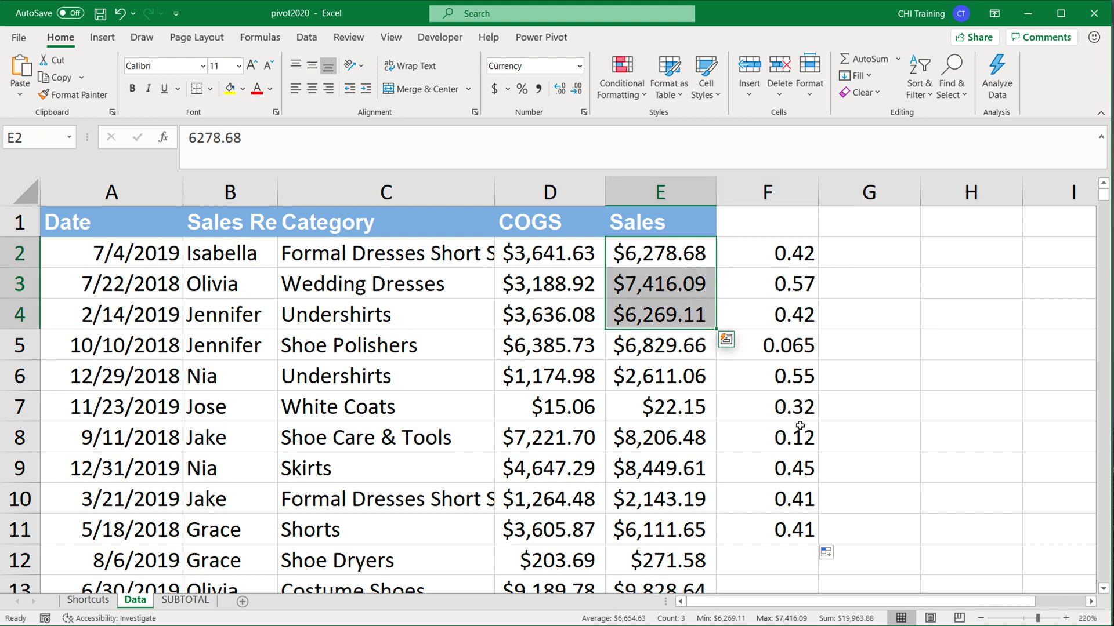
Step: Wrap the formula in F2 in an IFS function whose first test (1-D2/E2)>0.5 returns E2*0.2
double_click(768, 256)
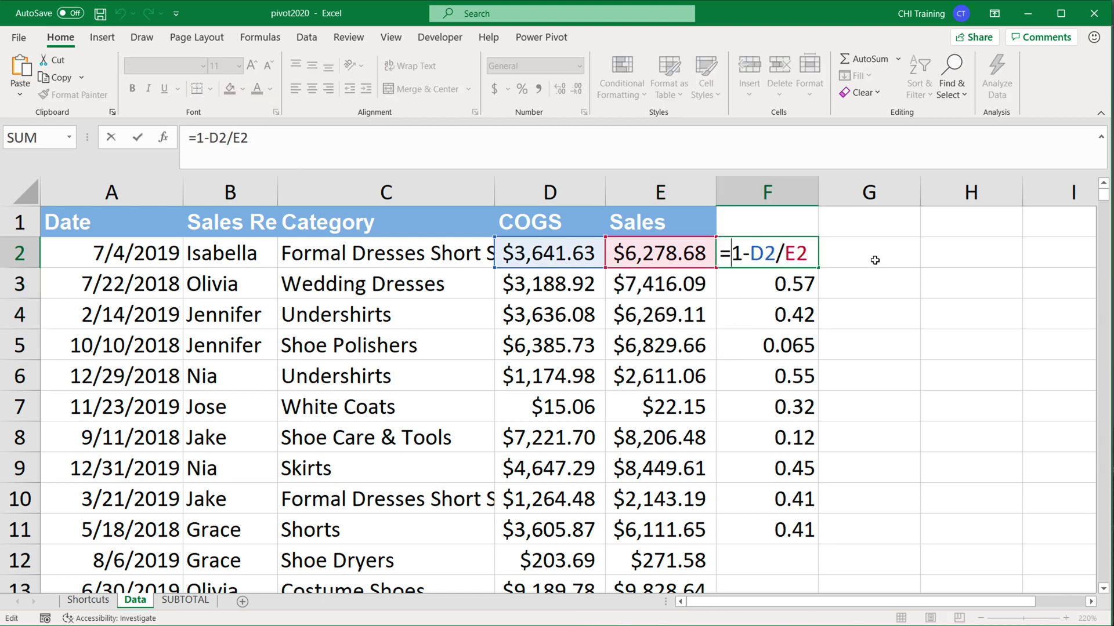
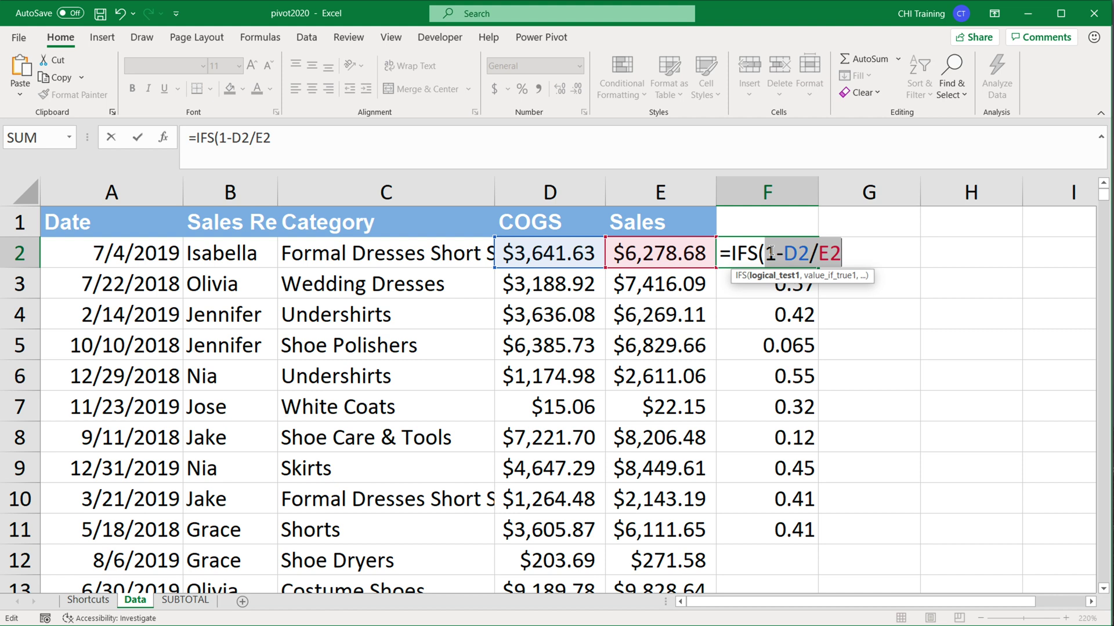
text(()
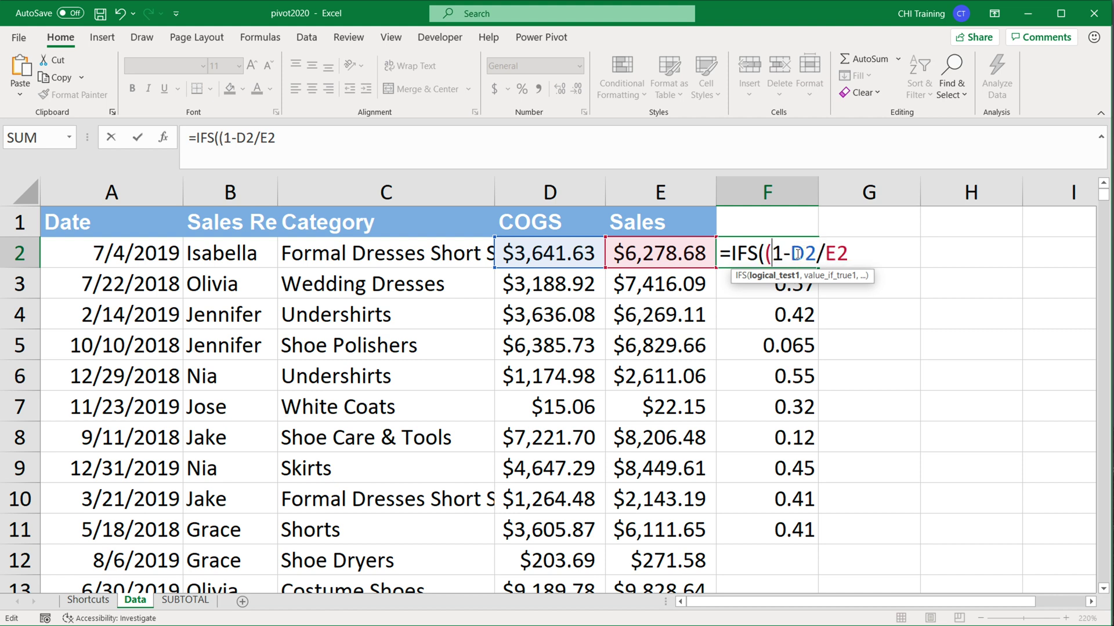
click(859, 254)
text()>0.5,)
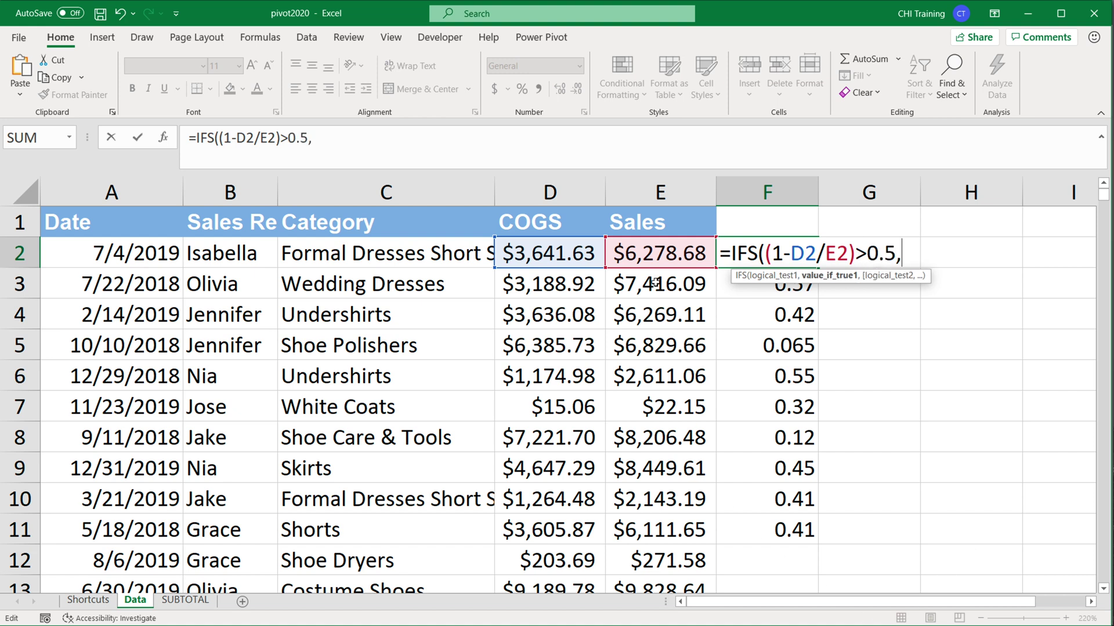
click(664, 261)
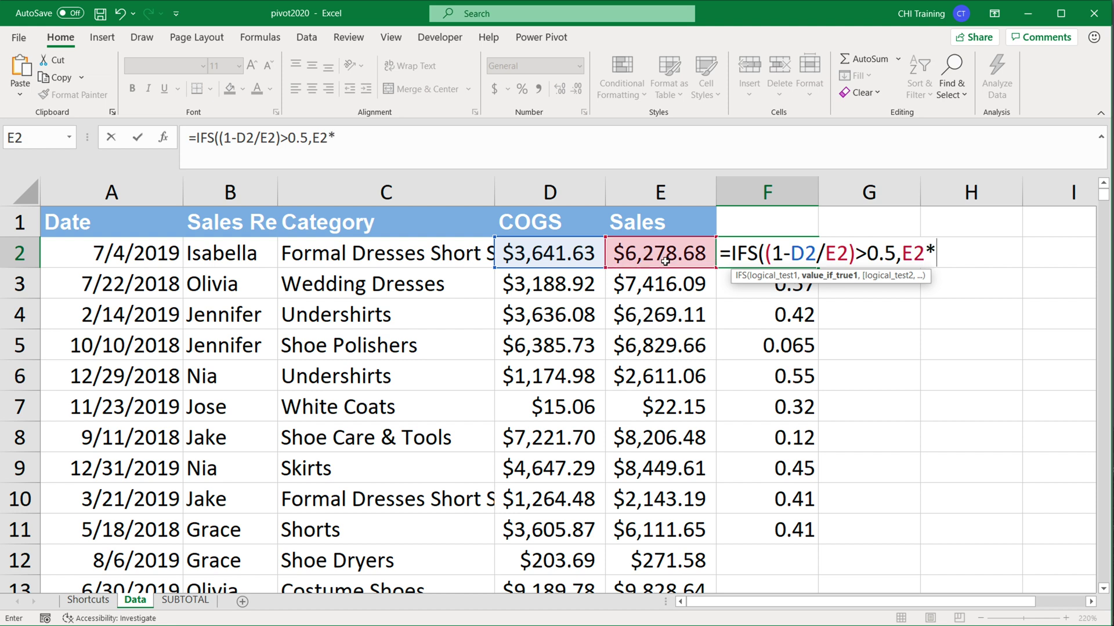
text(0.2,)
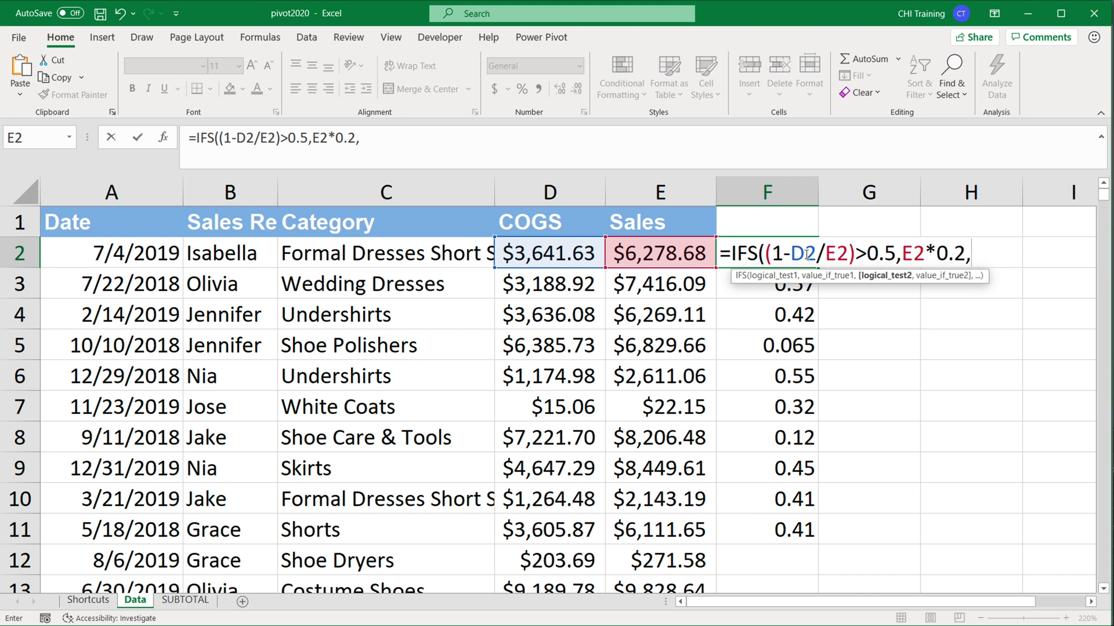
Step: Add a second IFS test in F2 by copying the first one, making it (1-D2/E2)>0.4 with the result E2*0.15
drag(766, 253, 896, 256)
click(974, 256)
key(ctrl+v)
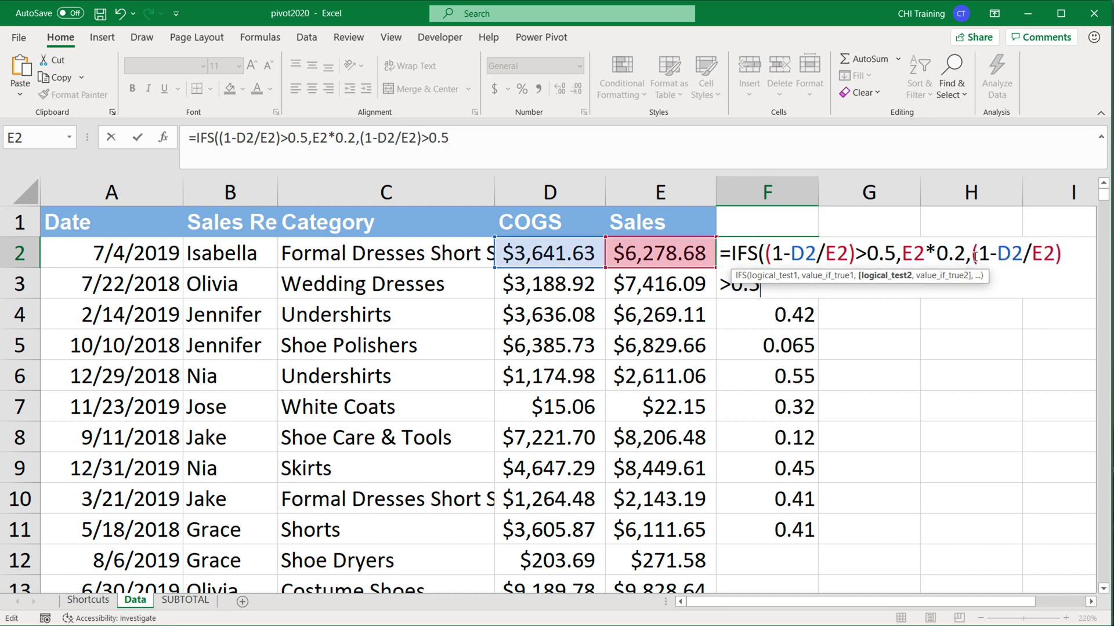
drag(974, 255, 1070, 255)
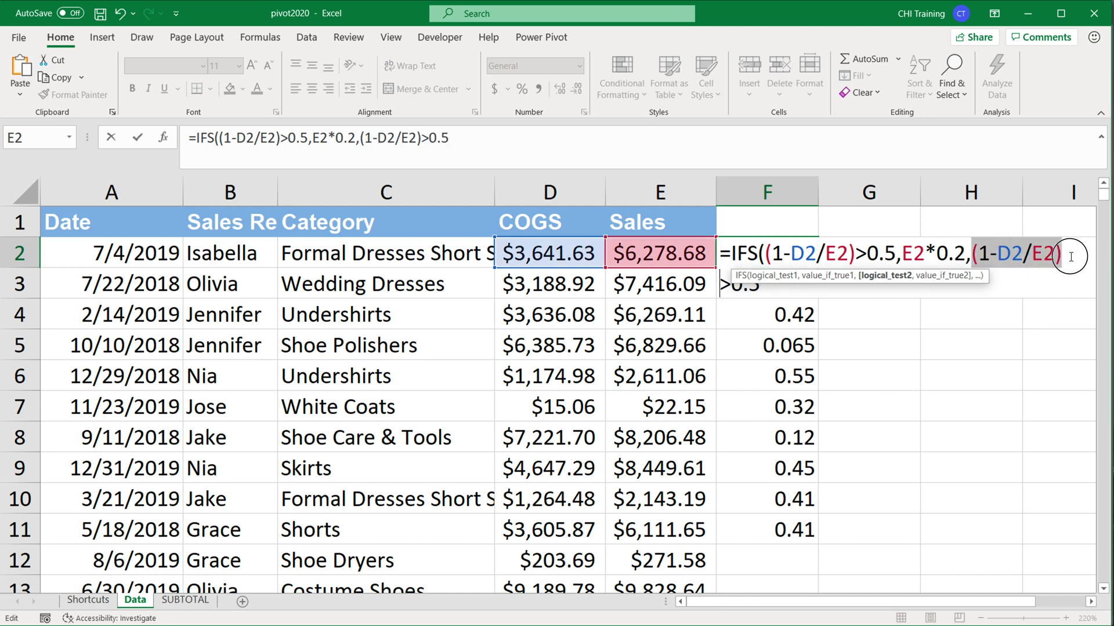
click(767, 284)
key(BackSpace)
text(4,)
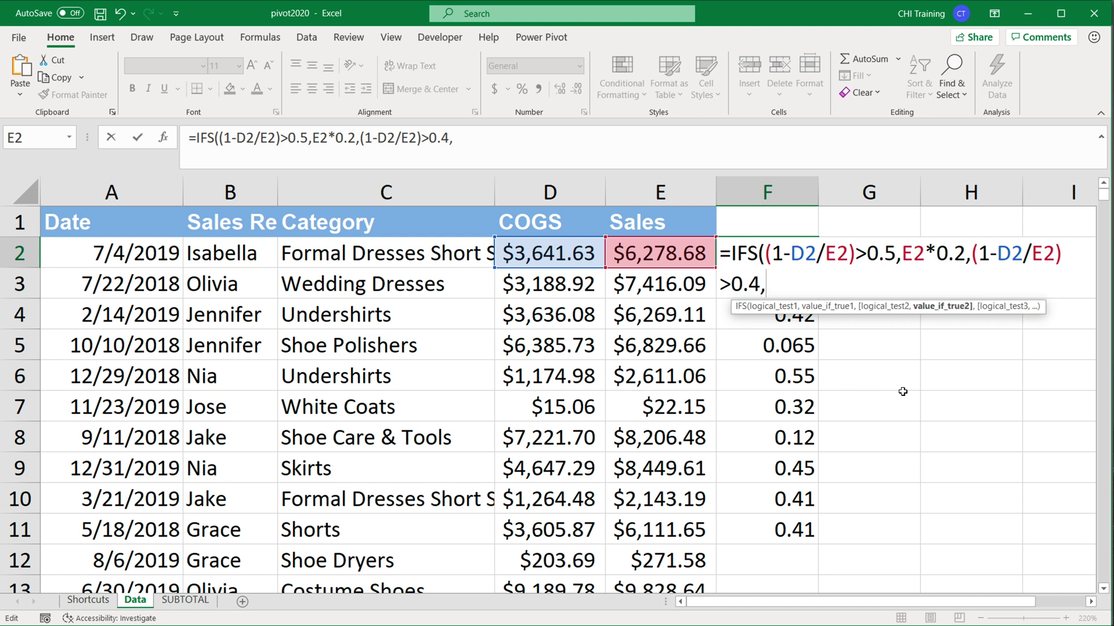
click(654, 250)
text(*)
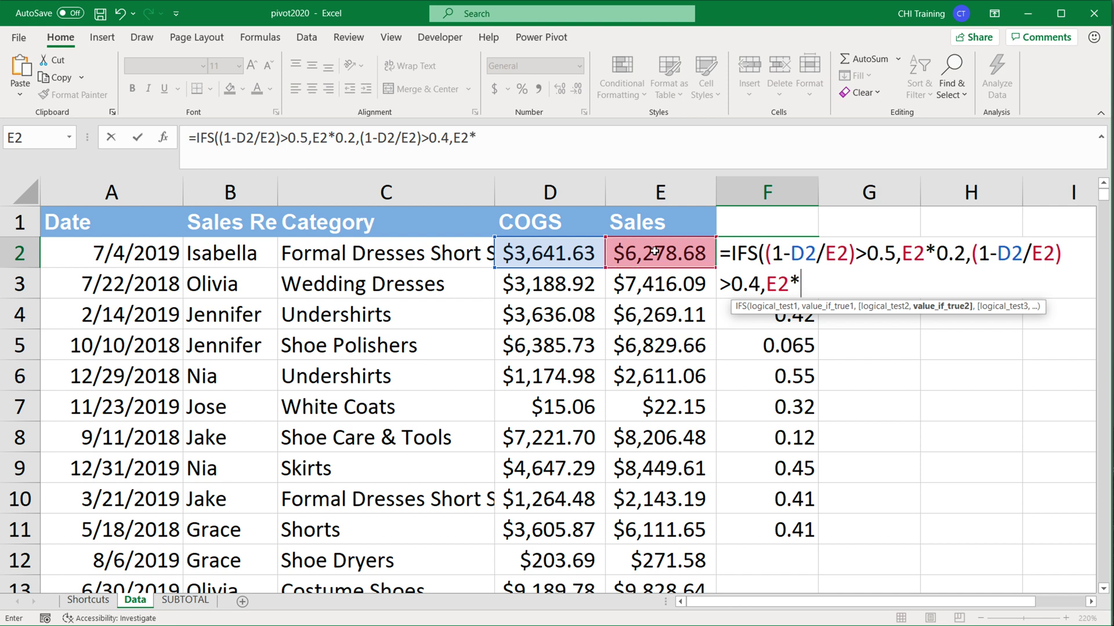
text(0.15,)
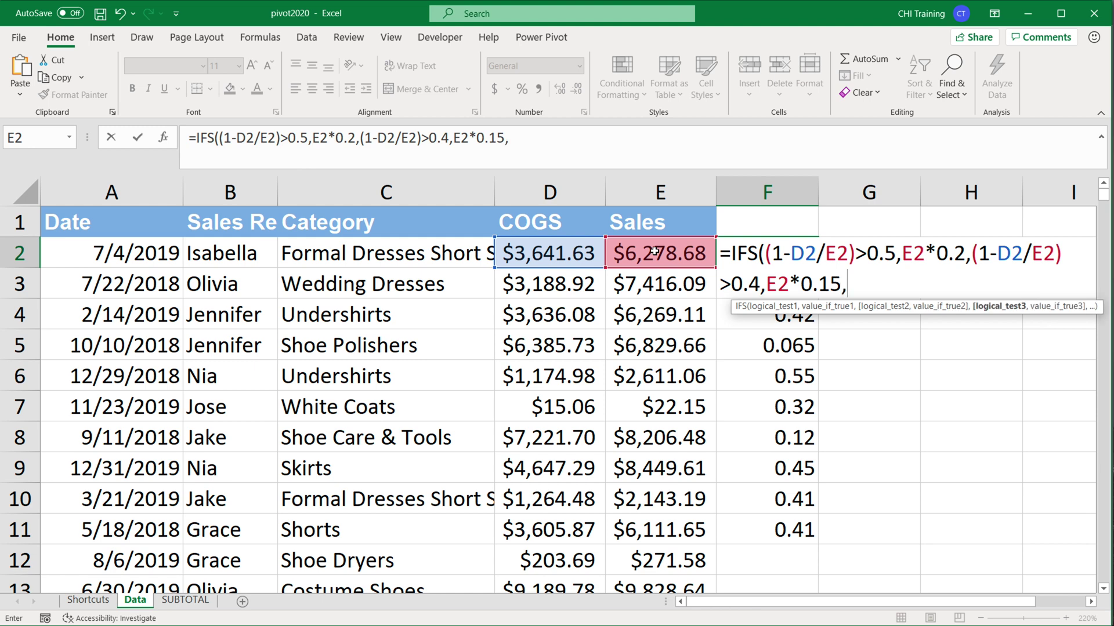
Step: Complete the IFS formula in F2 with a TRUE fallback of E2*0.1, and fill it down to F12
text(TRUE)
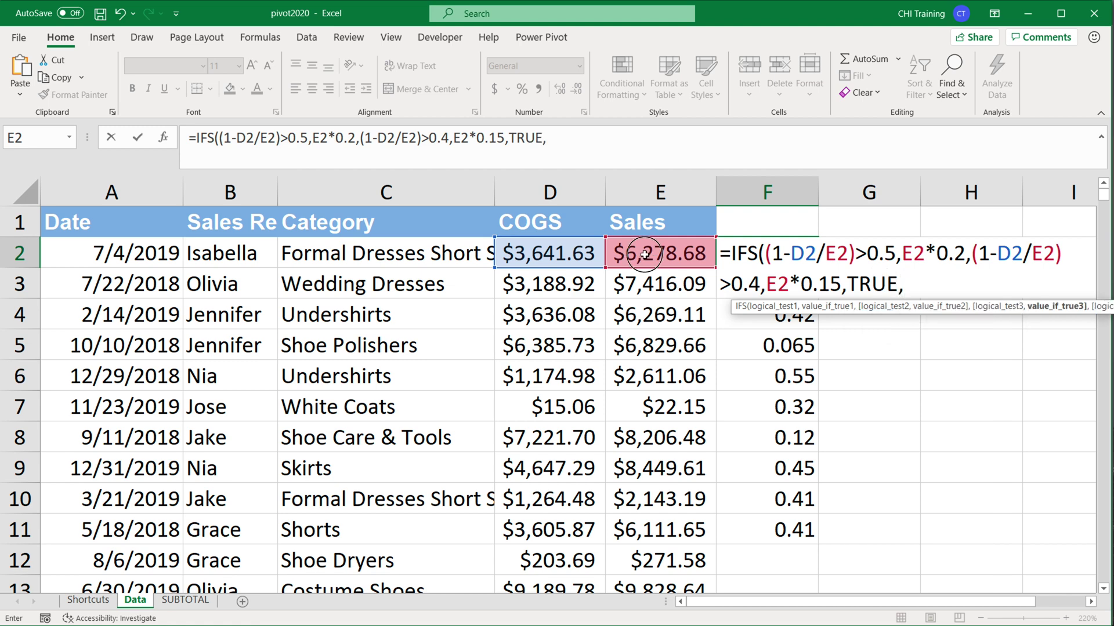
click(644, 254)
text(*)
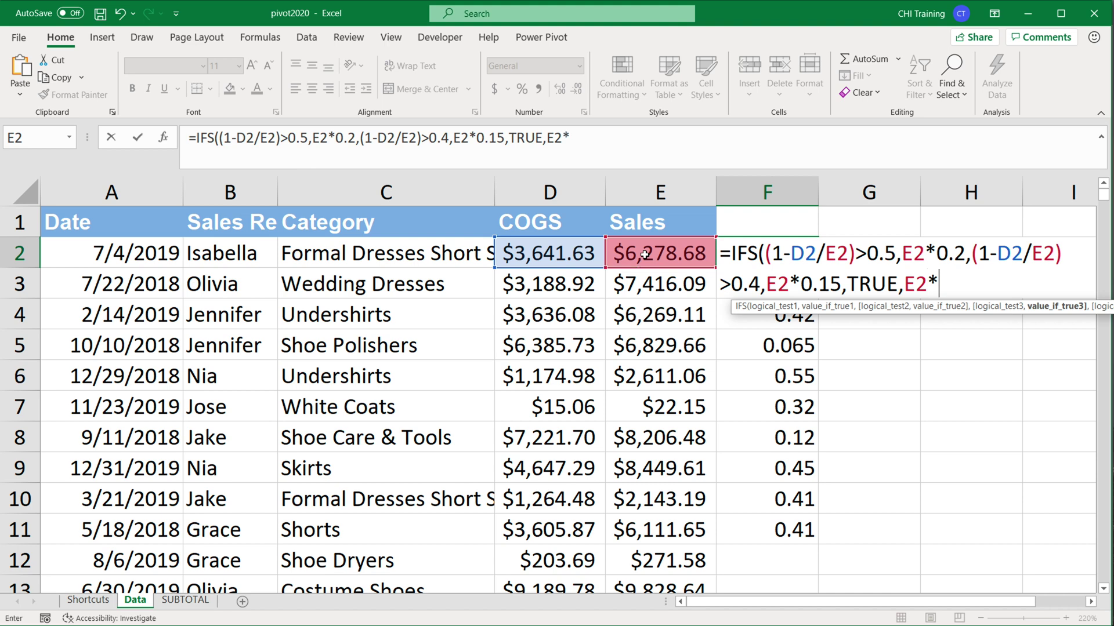
text(0.1))
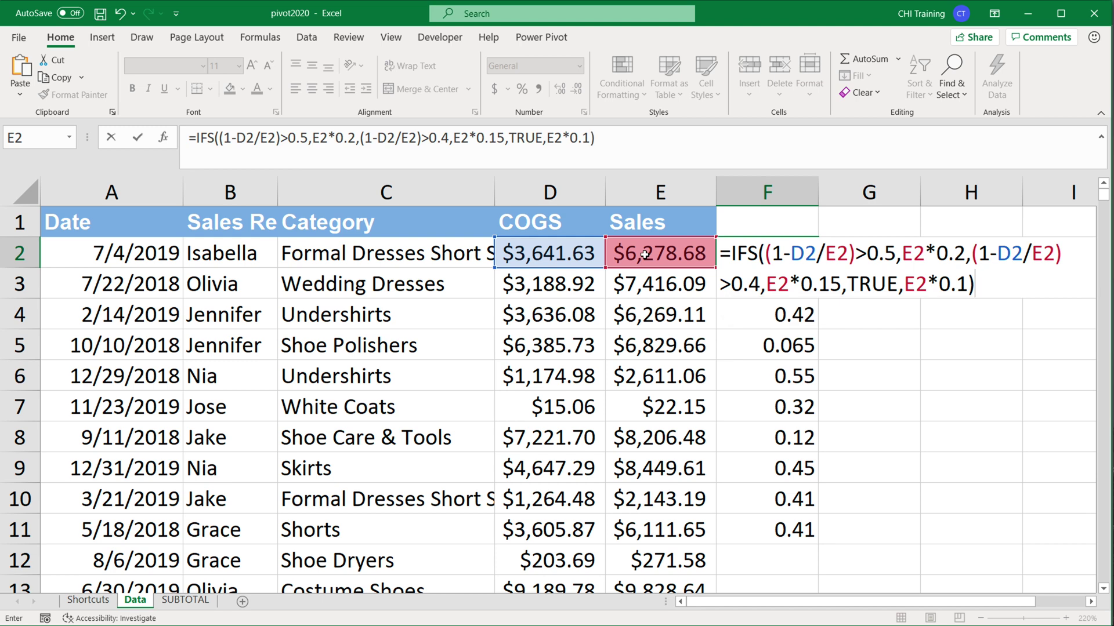
key(Return)
click(799, 256)
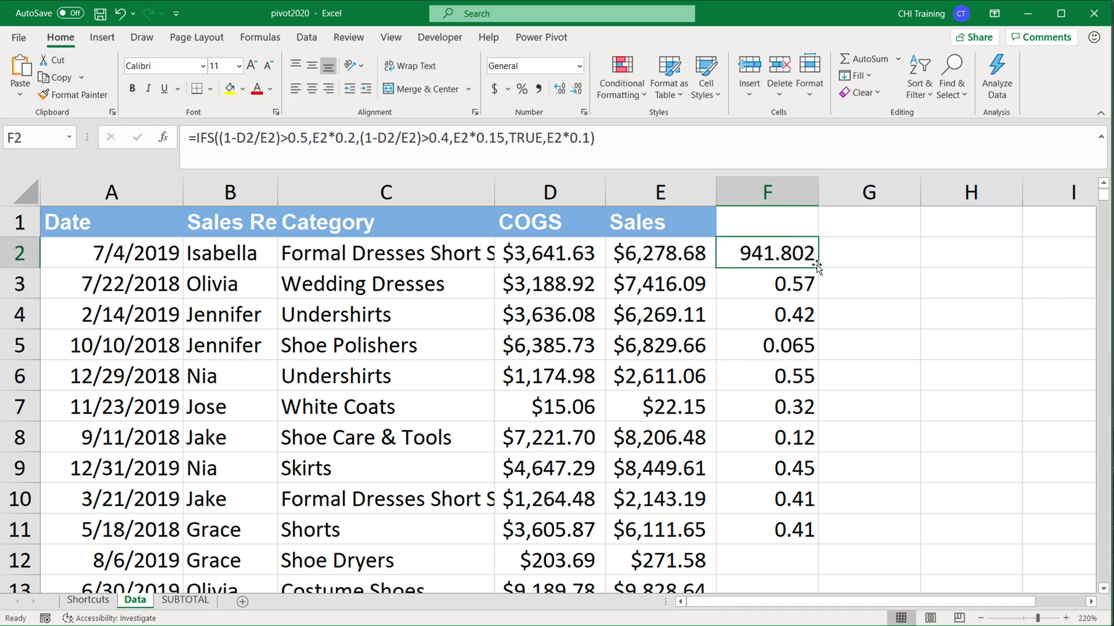
drag(817, 267, 814, 573)
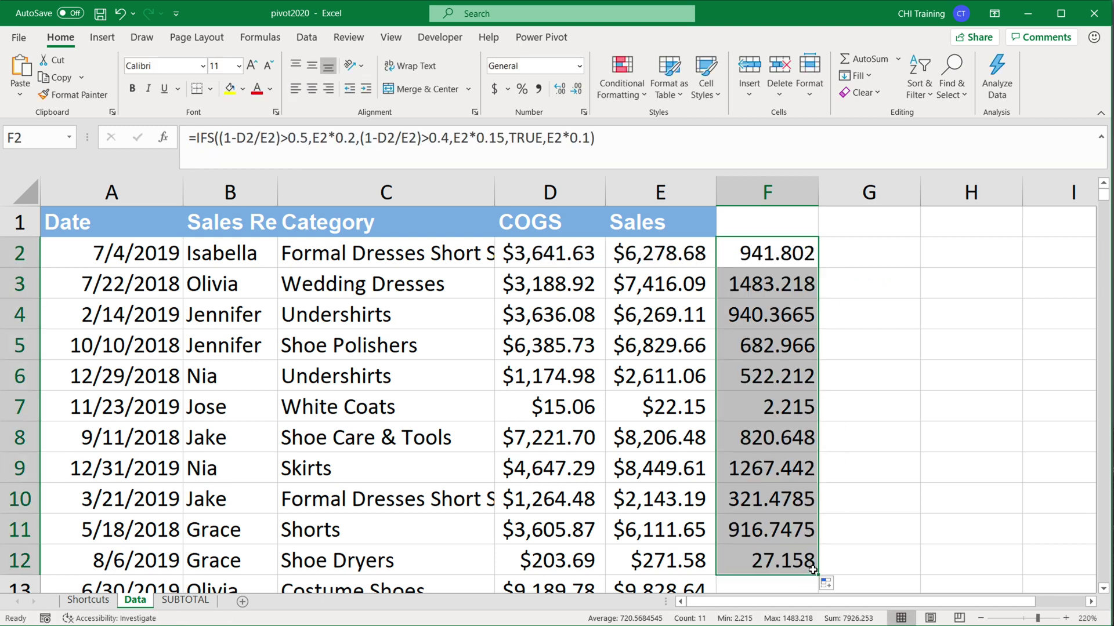
Step: Examine the IFS formula in F2, focusing on its conditions and the repeated expression (1-D2/E2)
click(764, 254)
double_click(764, 254)
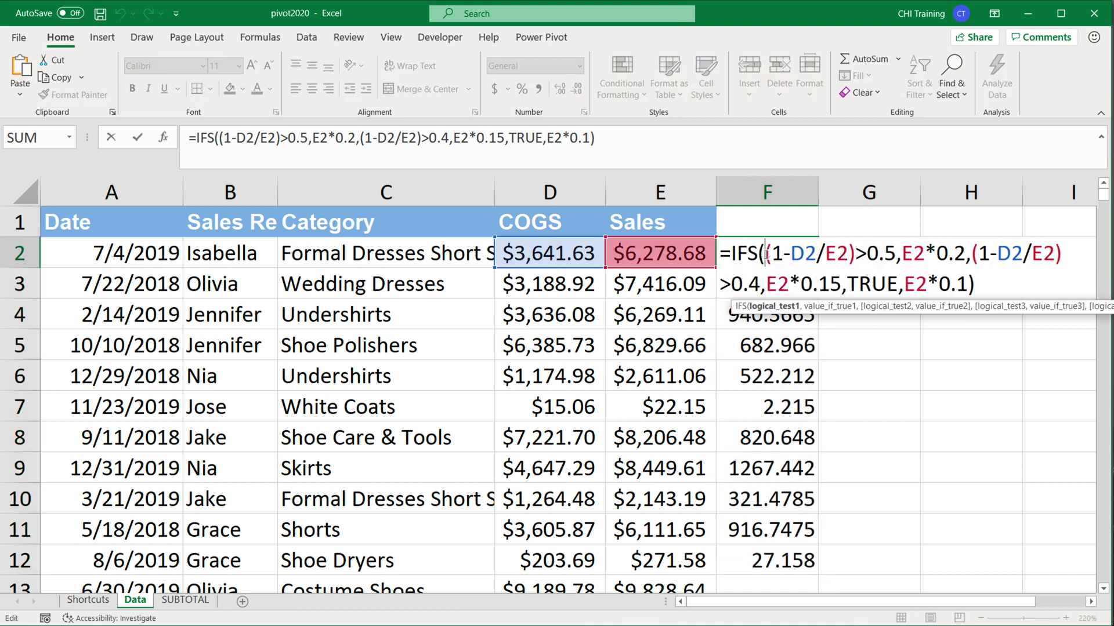
drag(765, 253, 864, 255)
click(870, 255)
click(903, 255)
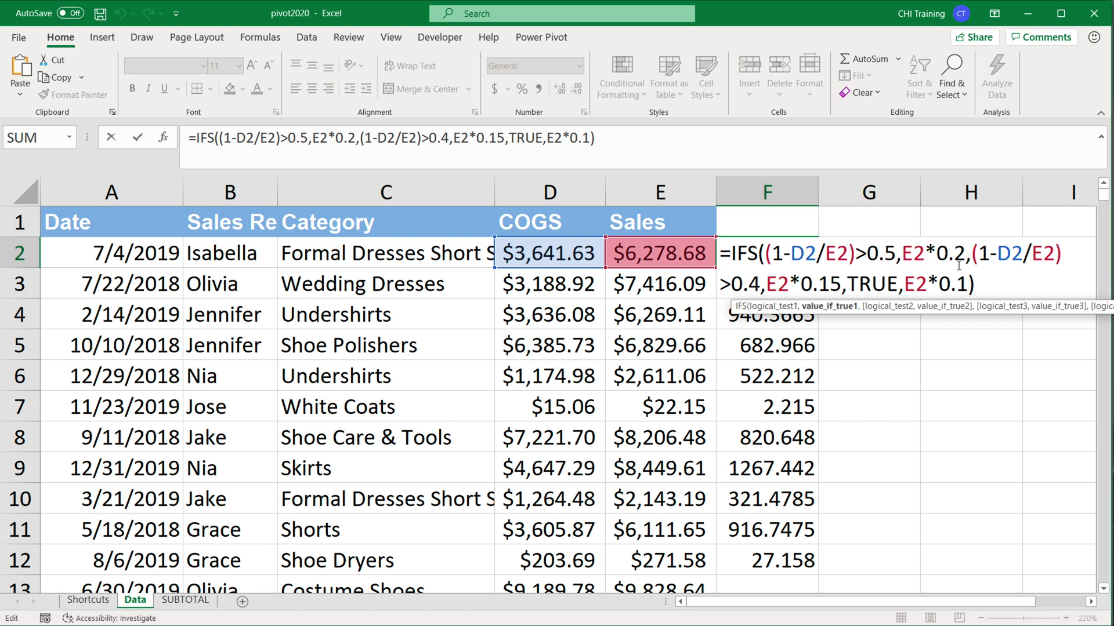
drag(973, 253, 1011, 254)
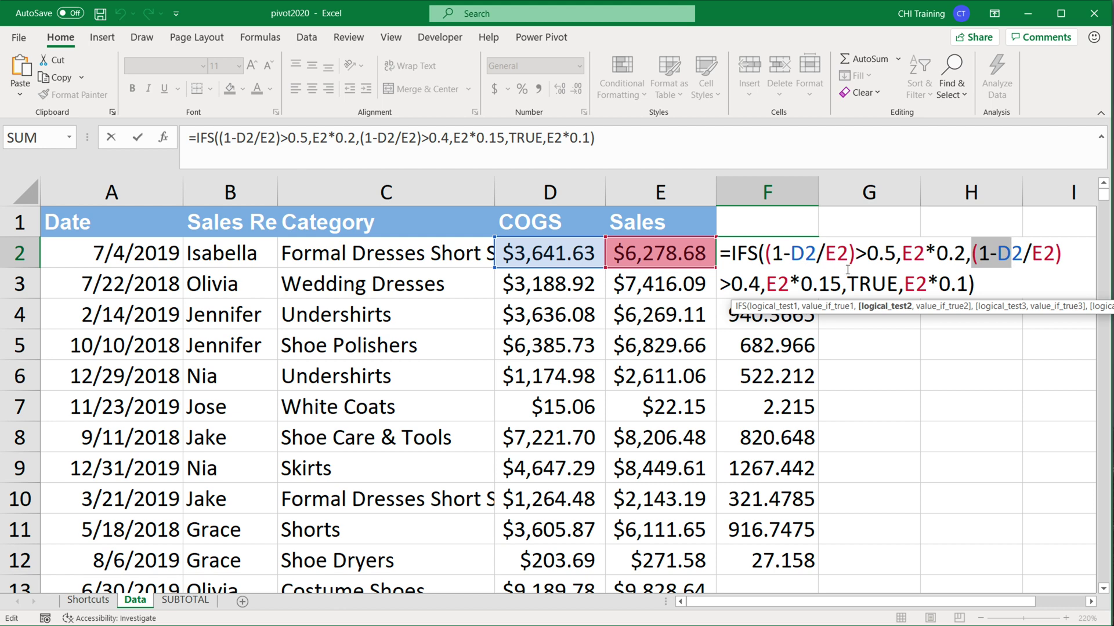
drag(859, 253, 778, 256)
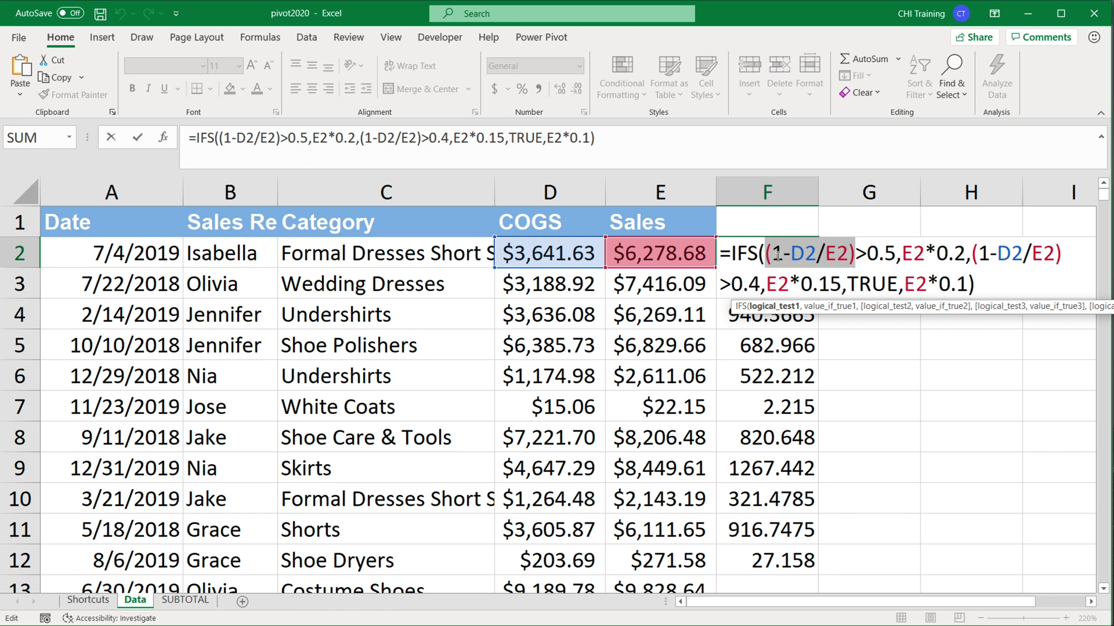
click(981, 284)
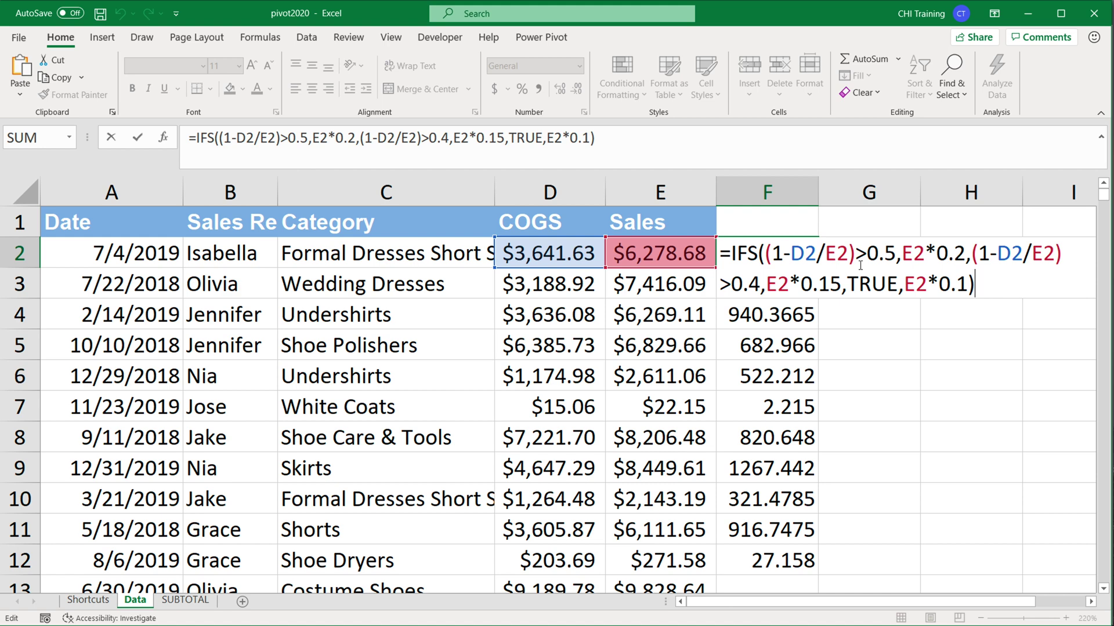
drag(857, 255, 762, 255)
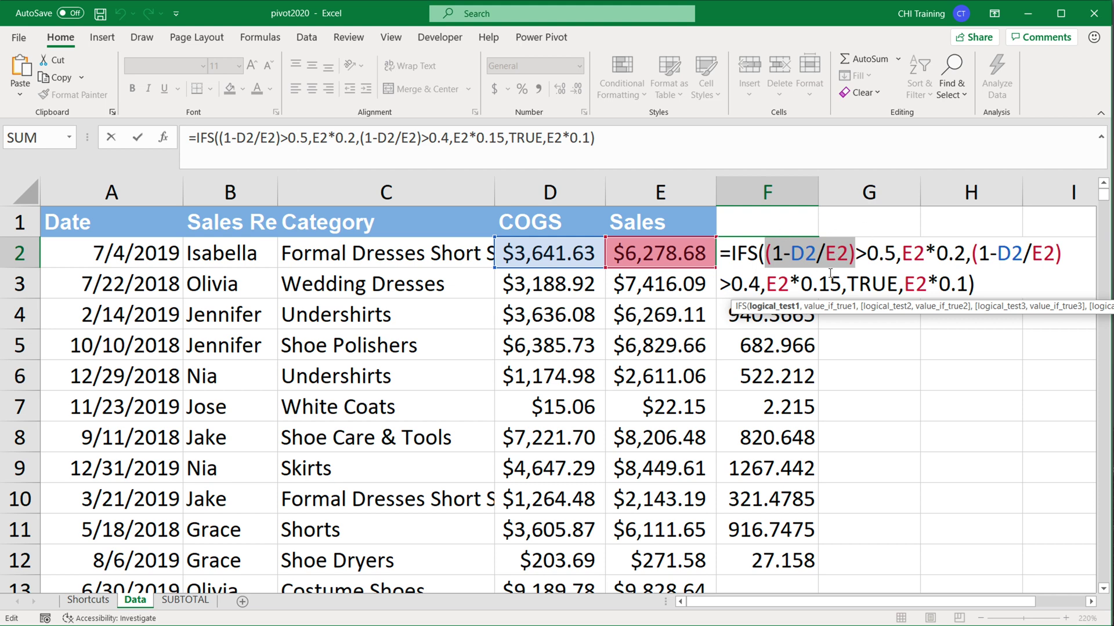
click(1052, 255)
drag(1052, 255, 972, 255)
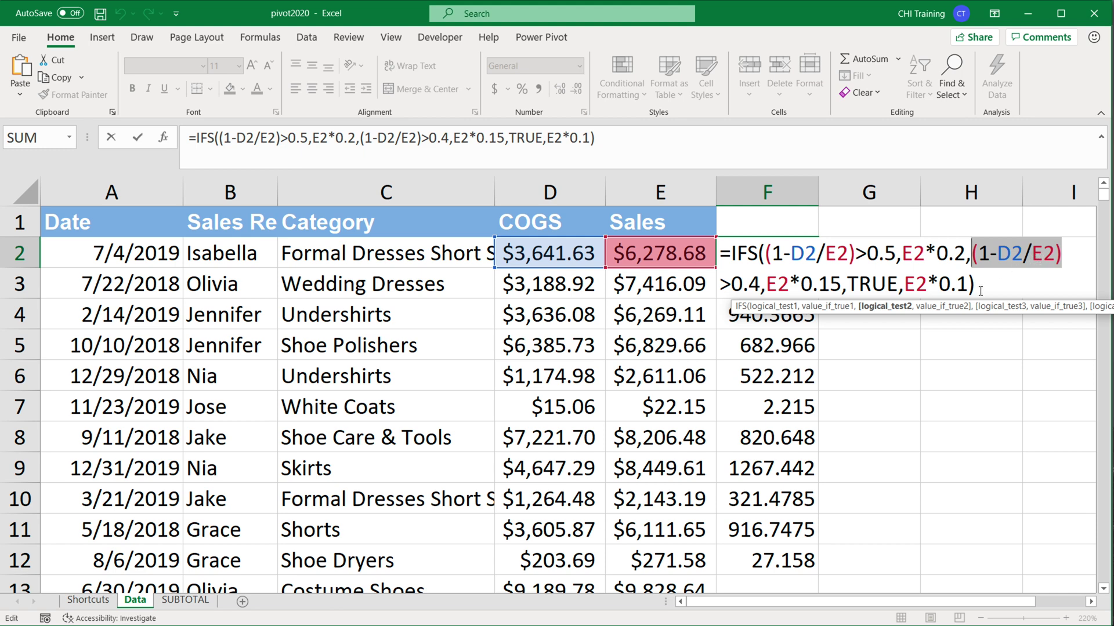
Step: Insert a LET function before IFS in F2's formula, separated by spaces, with margin as its first name
click(732, 254)
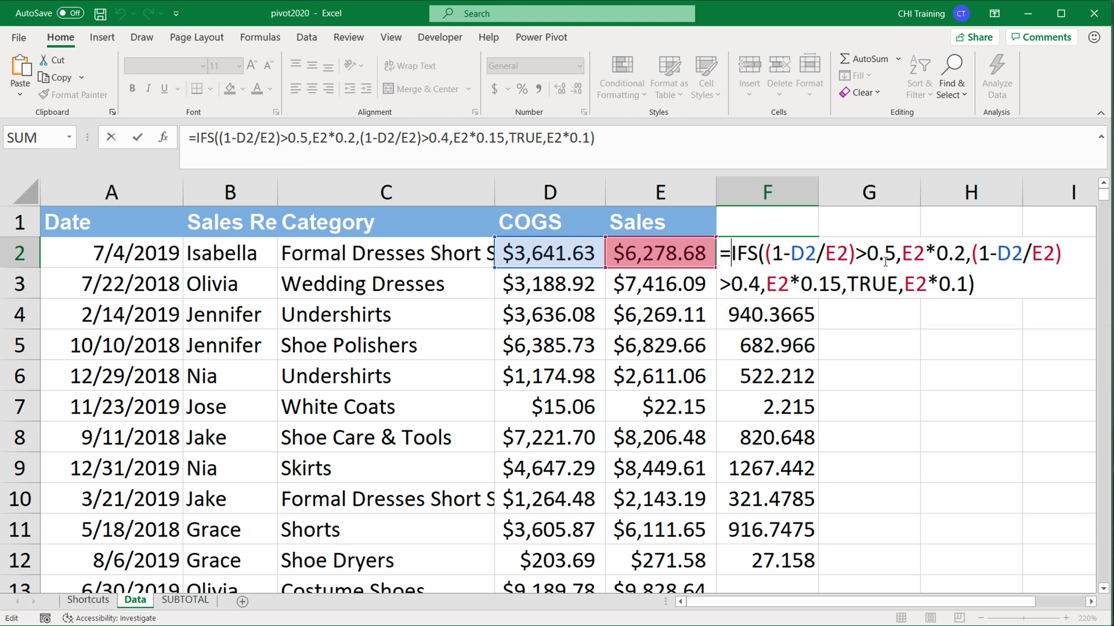
key(Left)
key(Left)
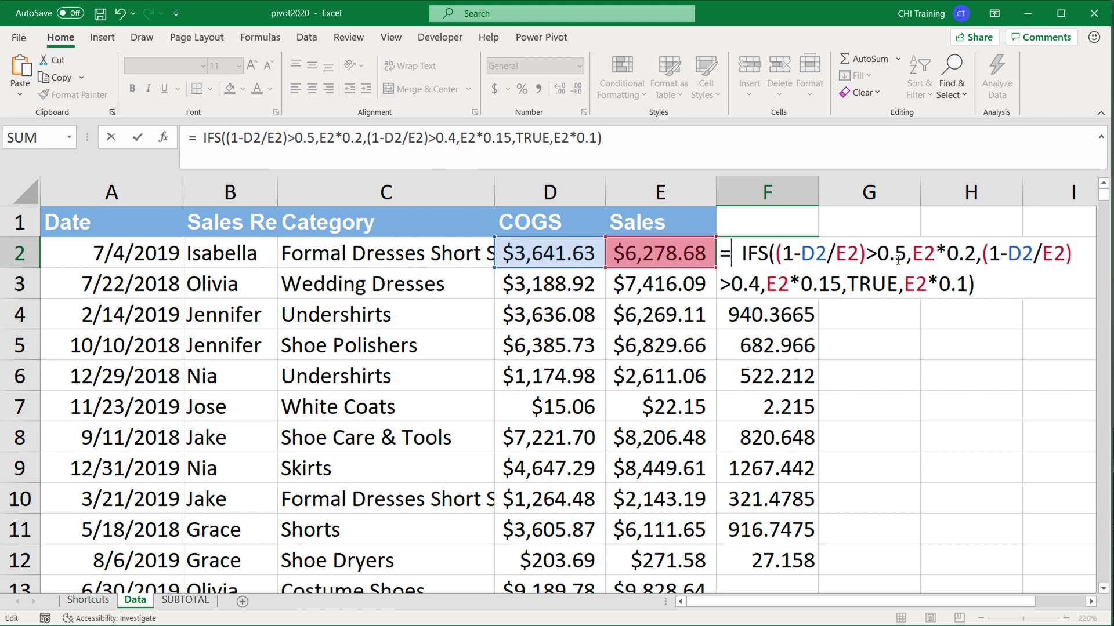
text(LET()
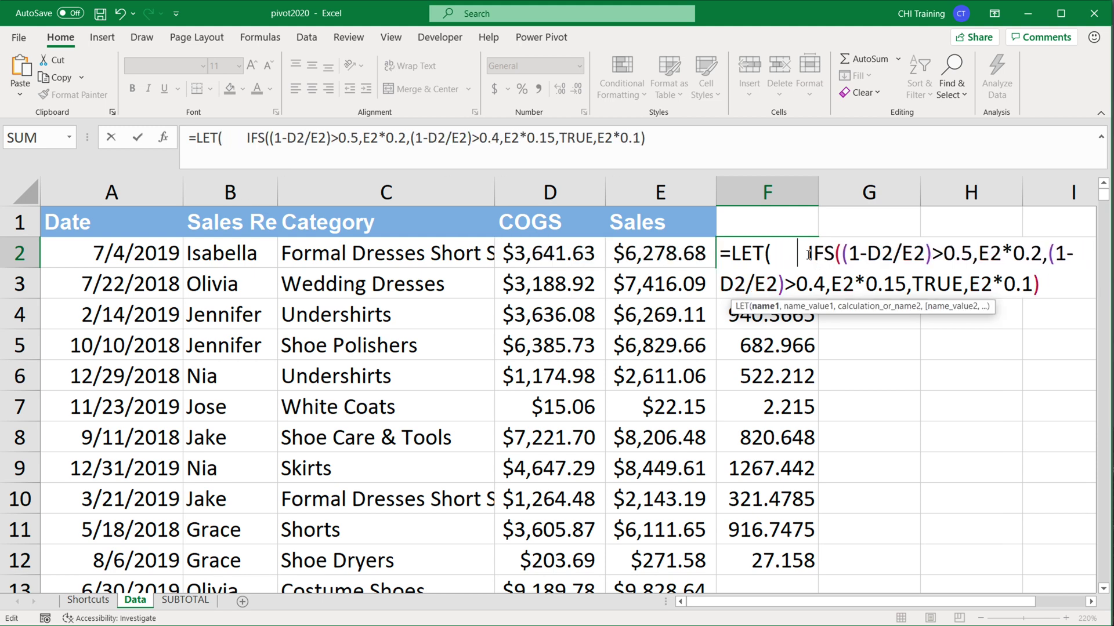
key(Left)
key(Left)
key(Left)
key(Left)
key(Left)
key(Left)
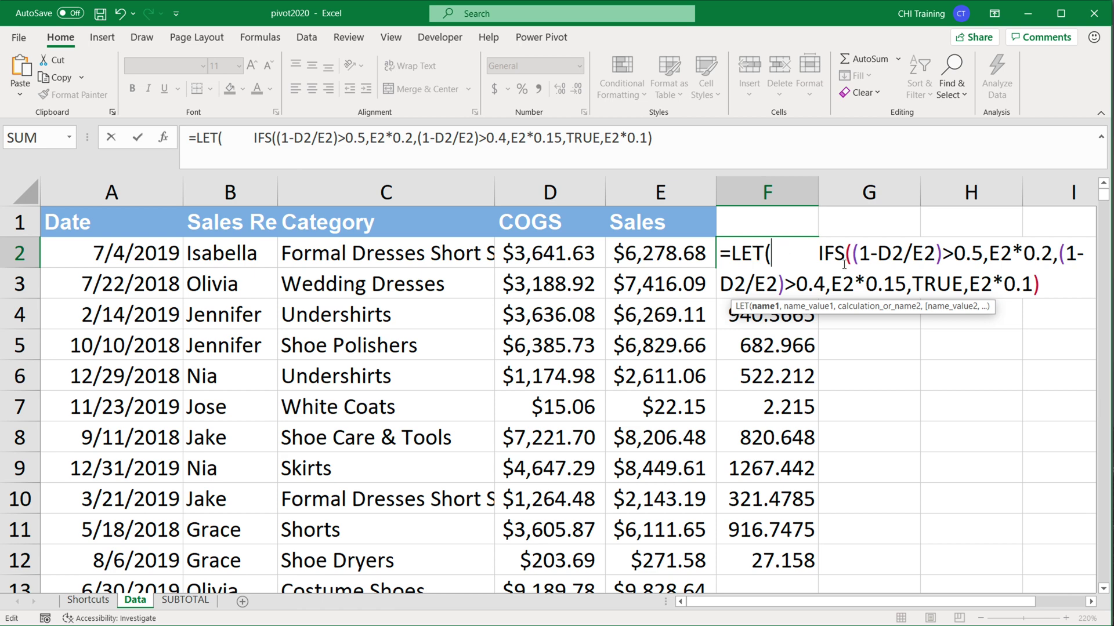
text(margin)
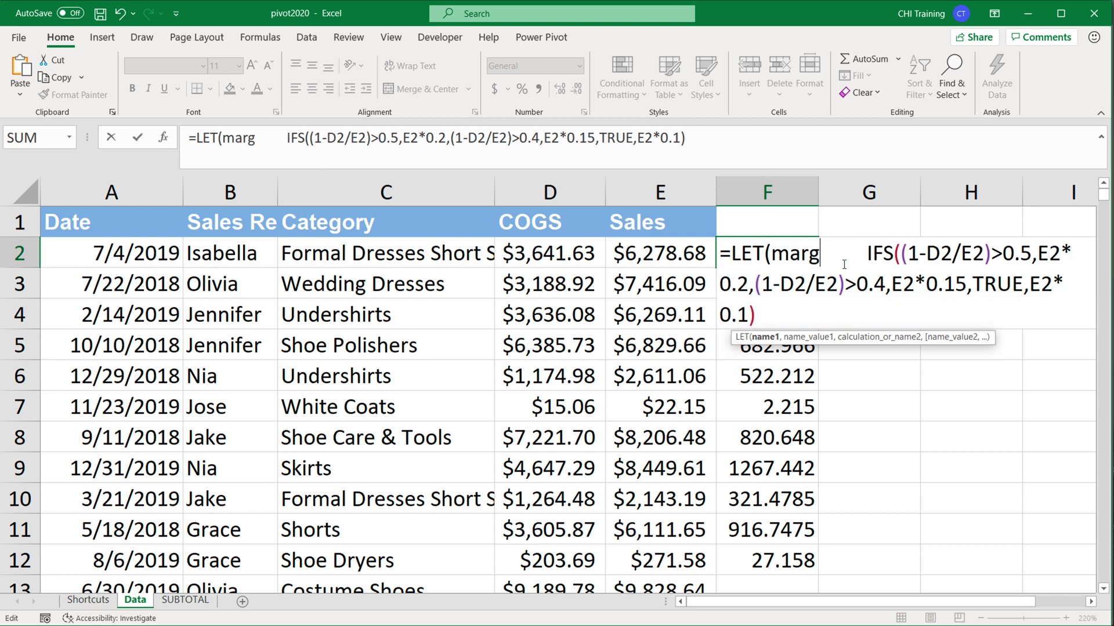
text(,)
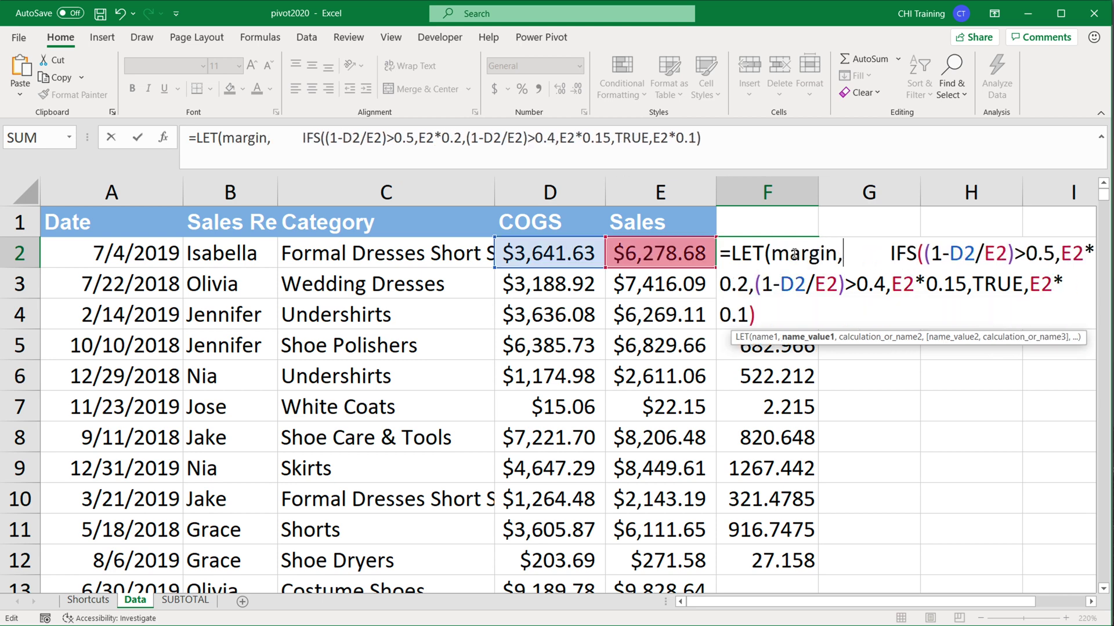
Step: Define margin in the LET function as 1-D2/E2, copied from the first IFS test and followed by a comma
drag(773, 253, 832, 255)
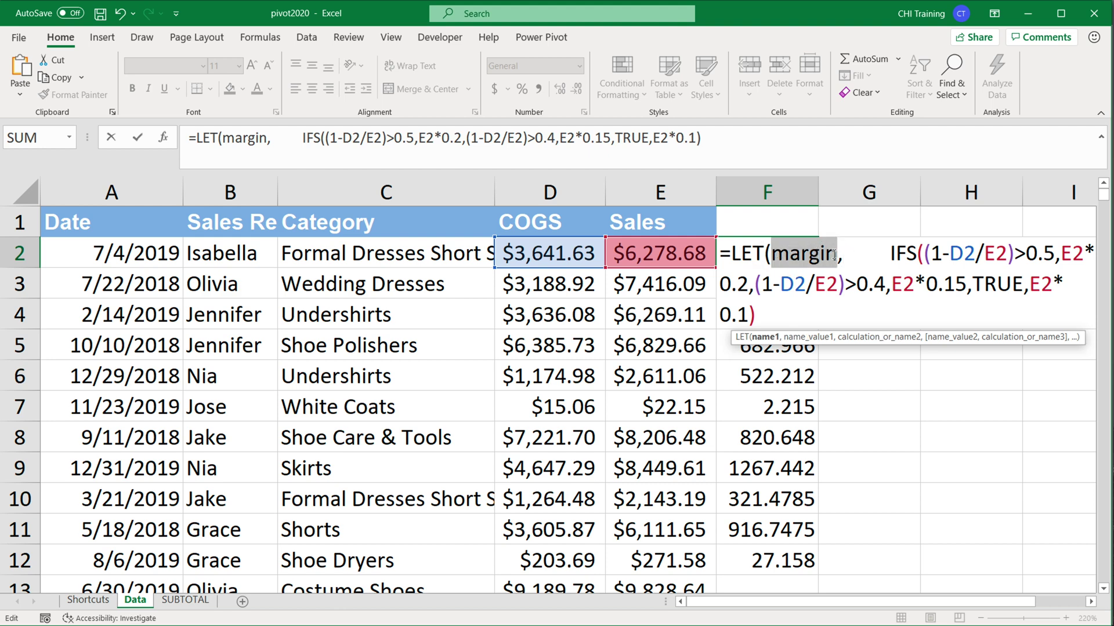
click(843, 255)
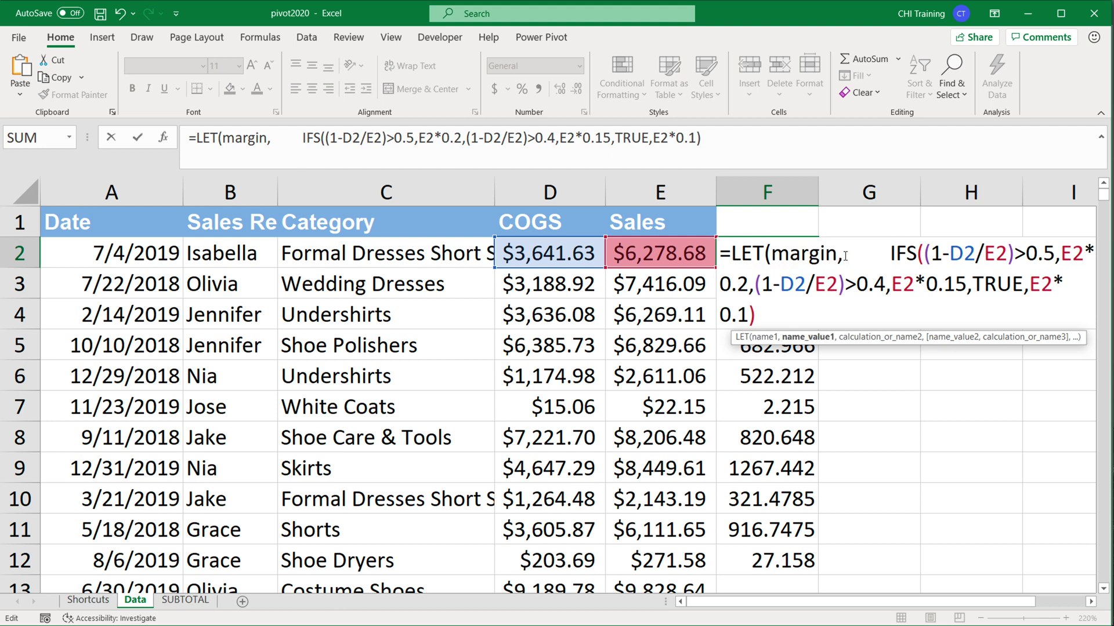
text(4)
key(BackSpace)
click(925, 253)
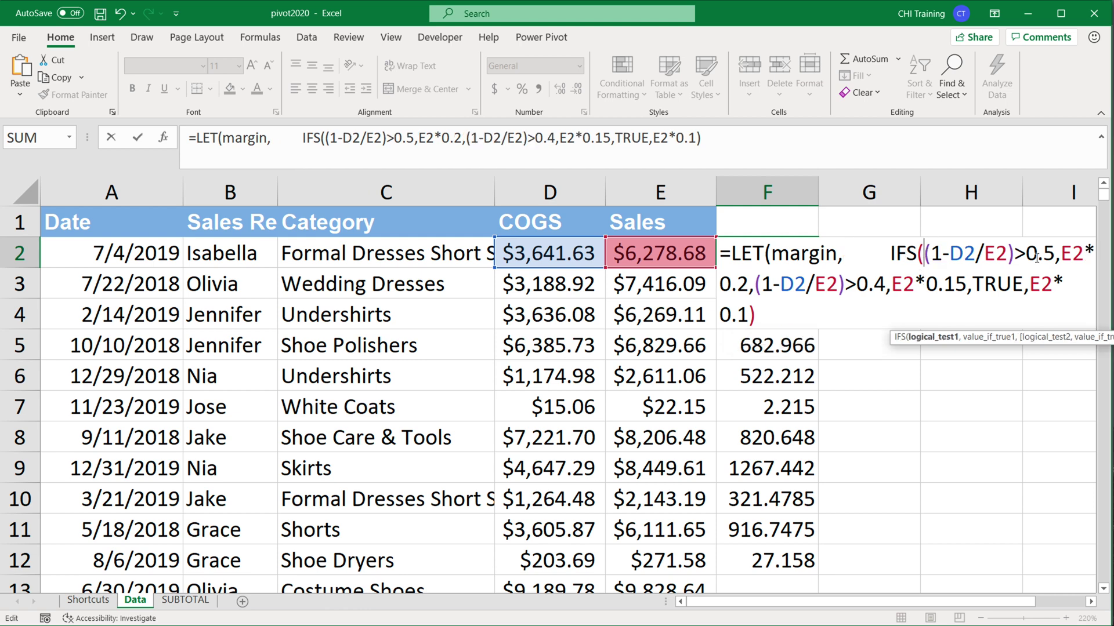
click(994, 256)
drag(993, 256, 931, 256)
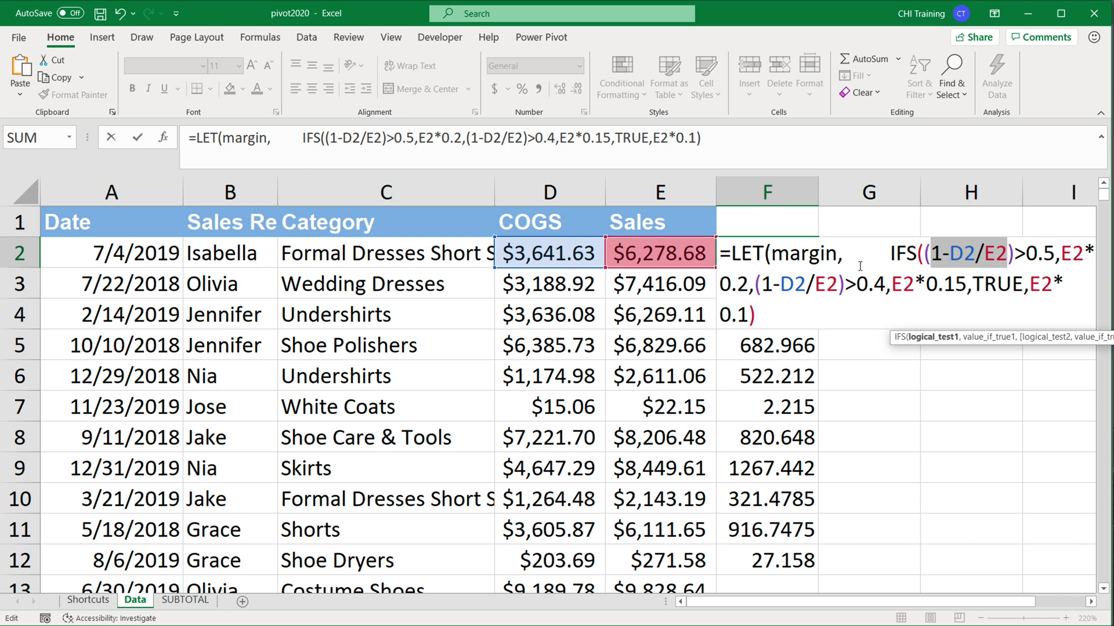
key(ctrl+c)
click(850, 258)
key(ctrl+v)
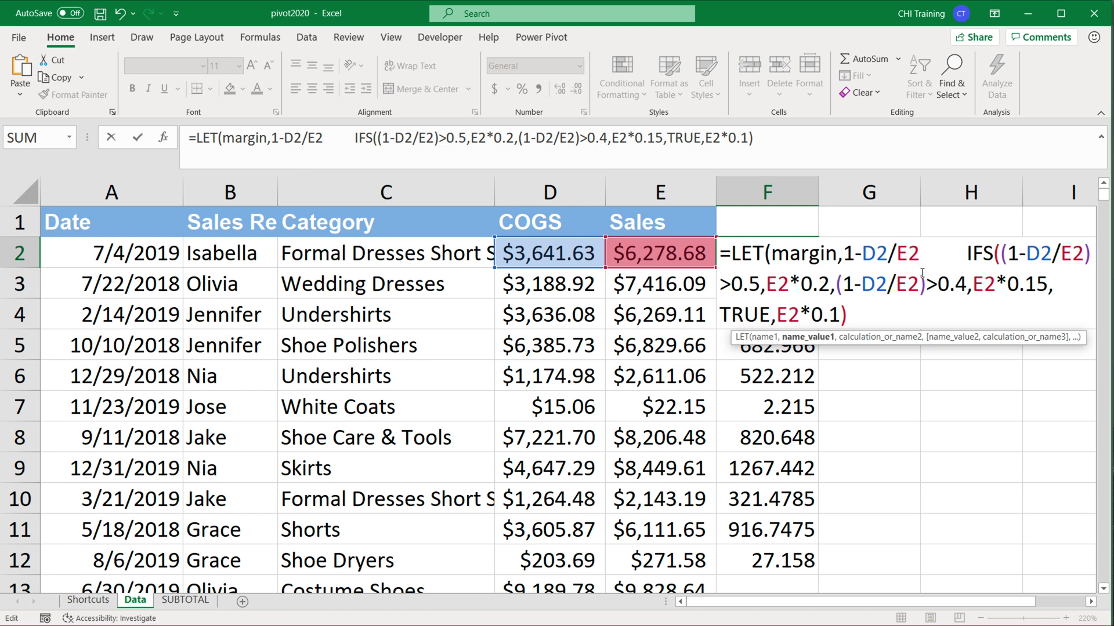
text(,)
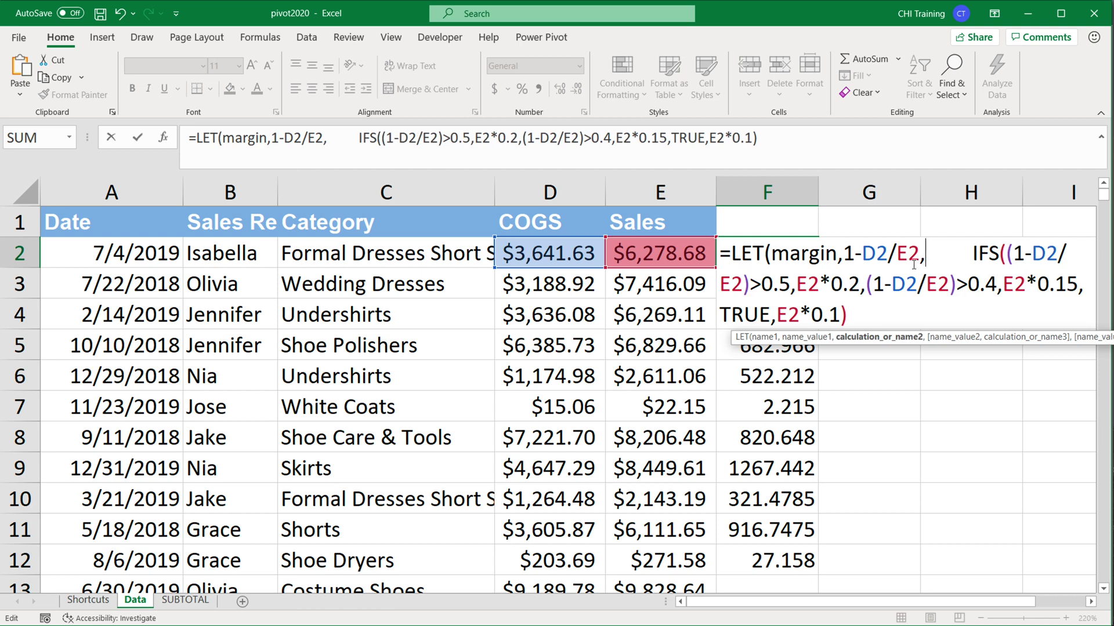
Step: Remove the extra spaces between margin's definition and the IFS function in F2's LET formula
drag(843, 253, 918, 253)
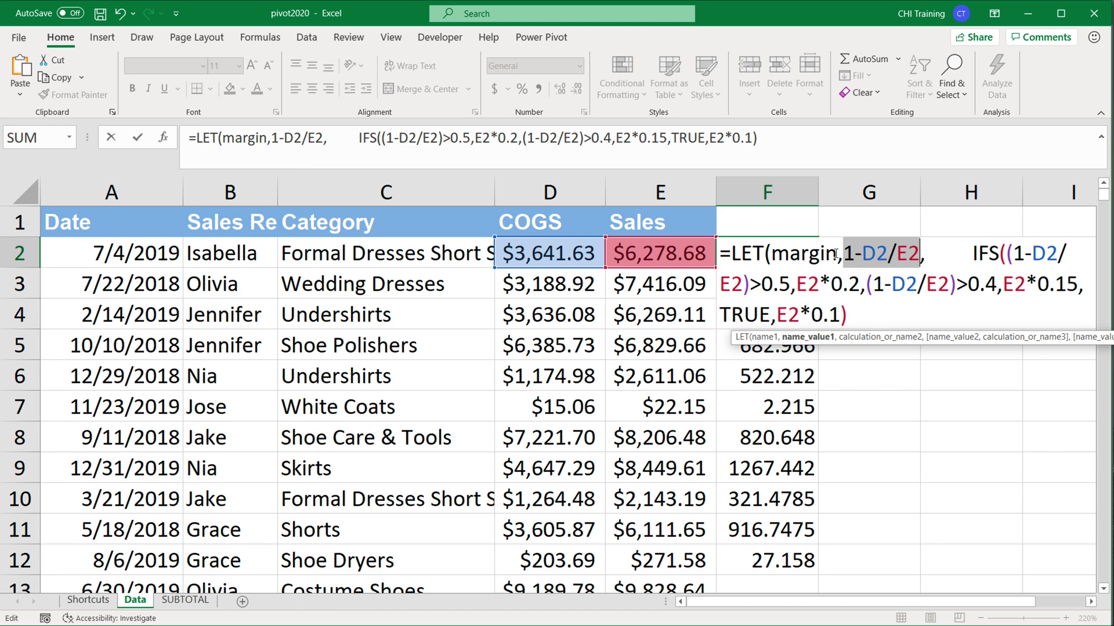
drag(837, 255, 772, 255)
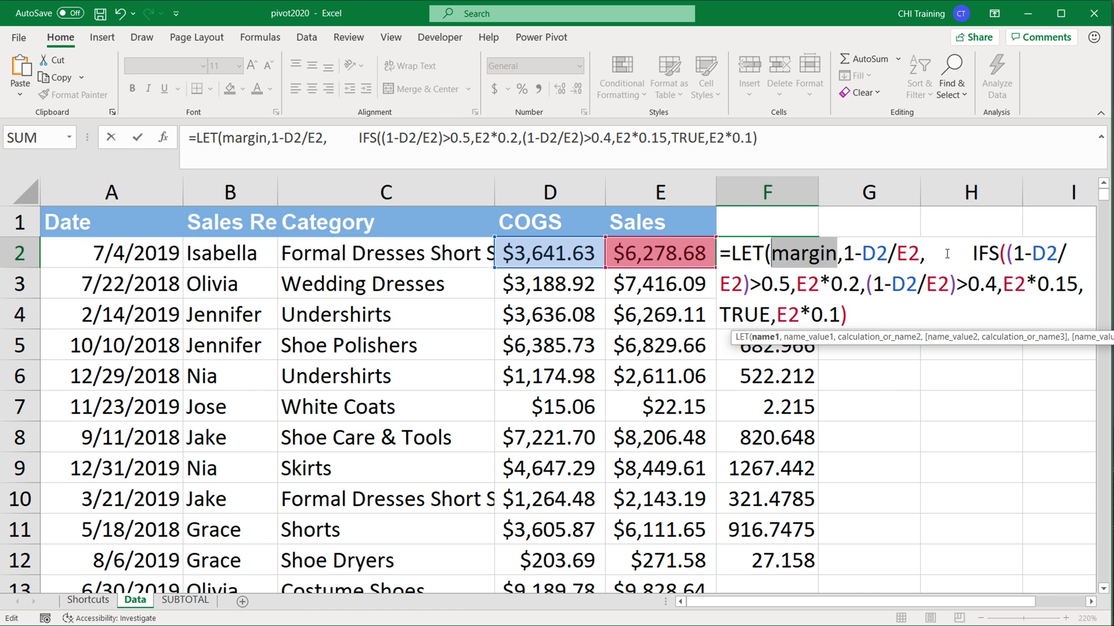
click(974, 256)
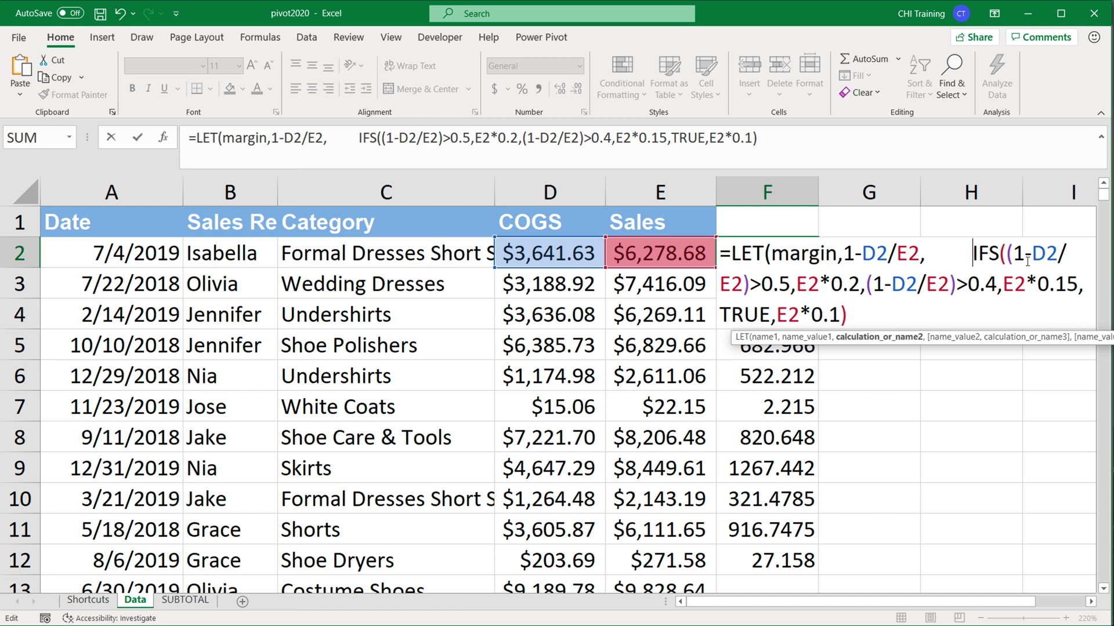
key(BackSpace)
key(BackSpace)
key(BackSpace)
key(BackSpace)
key(BackSpace)
key(BackSpace)
key(BackSpace)
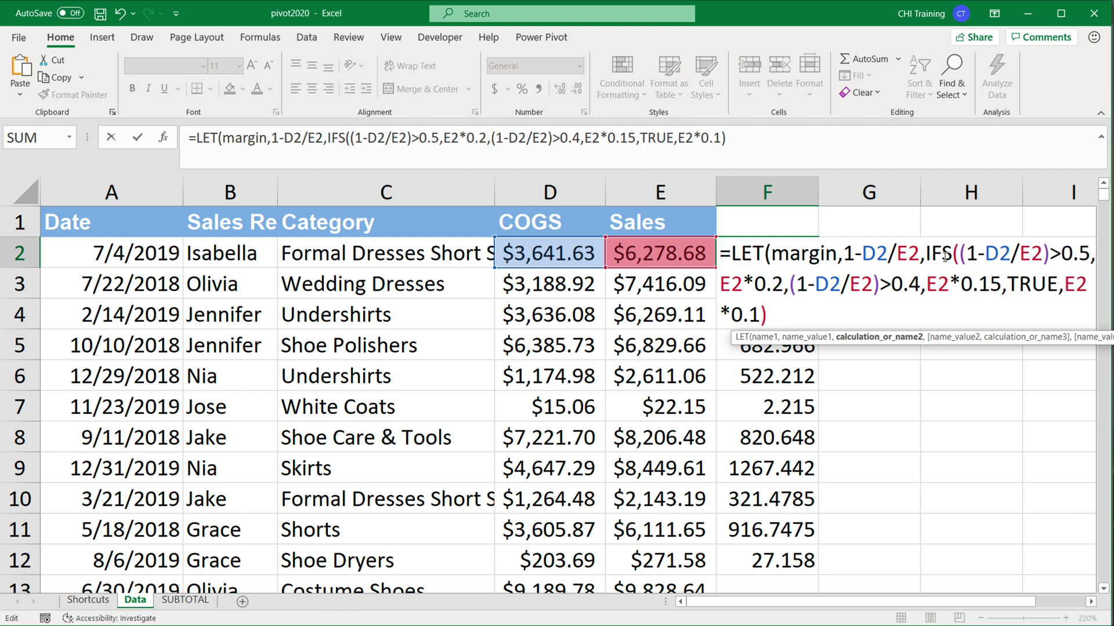
Step: Replace (1-D2/E2) with margin in both the >0.5 and >0.4 tests of F2's IFS function
click(815, 255)
double_click(815, 255)
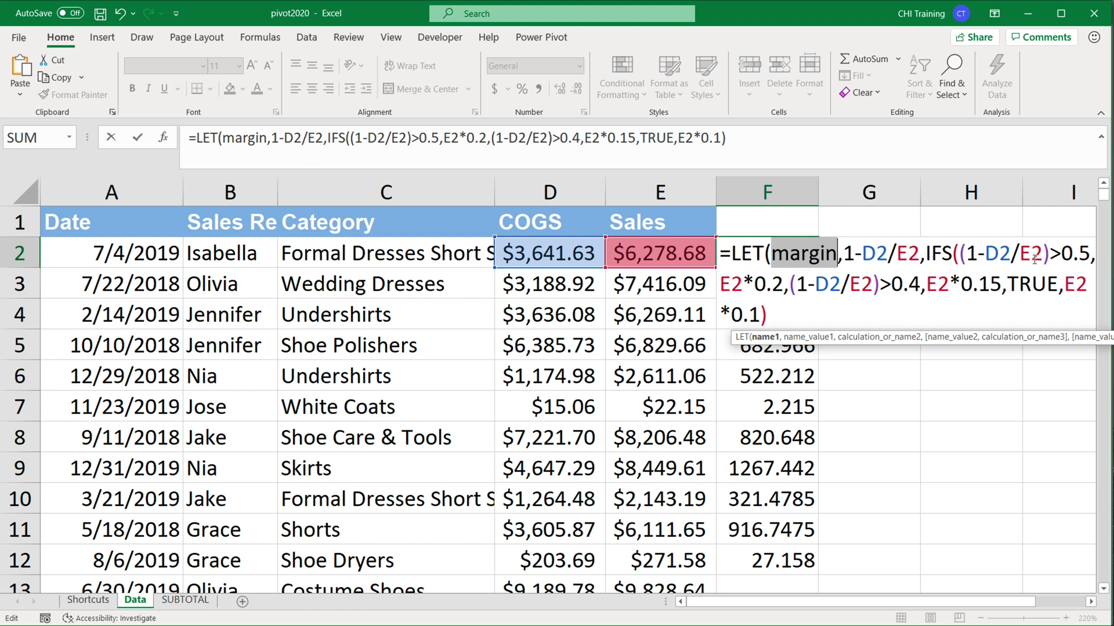
drag(1051, 254, 962, 260)
text(margin)
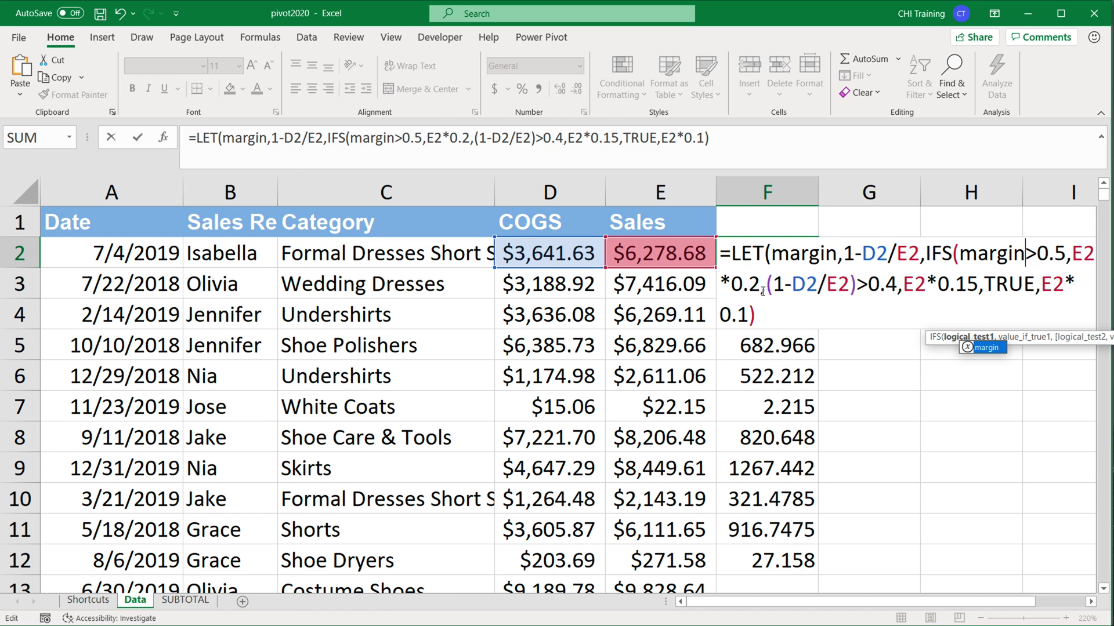
drag(858, 285, 767, 290)
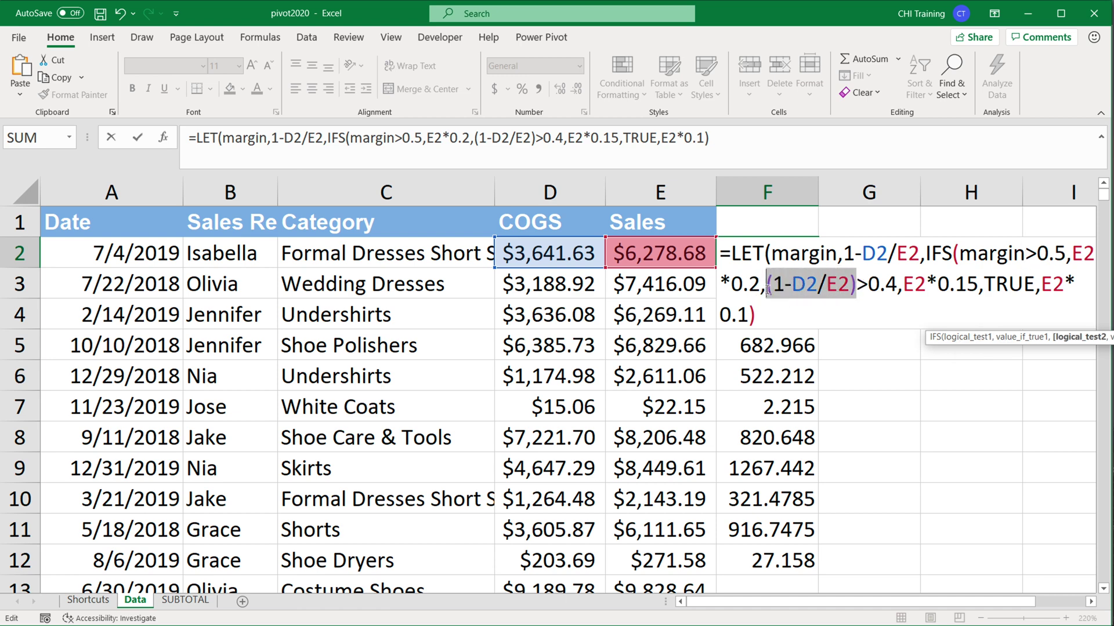
text(margin)
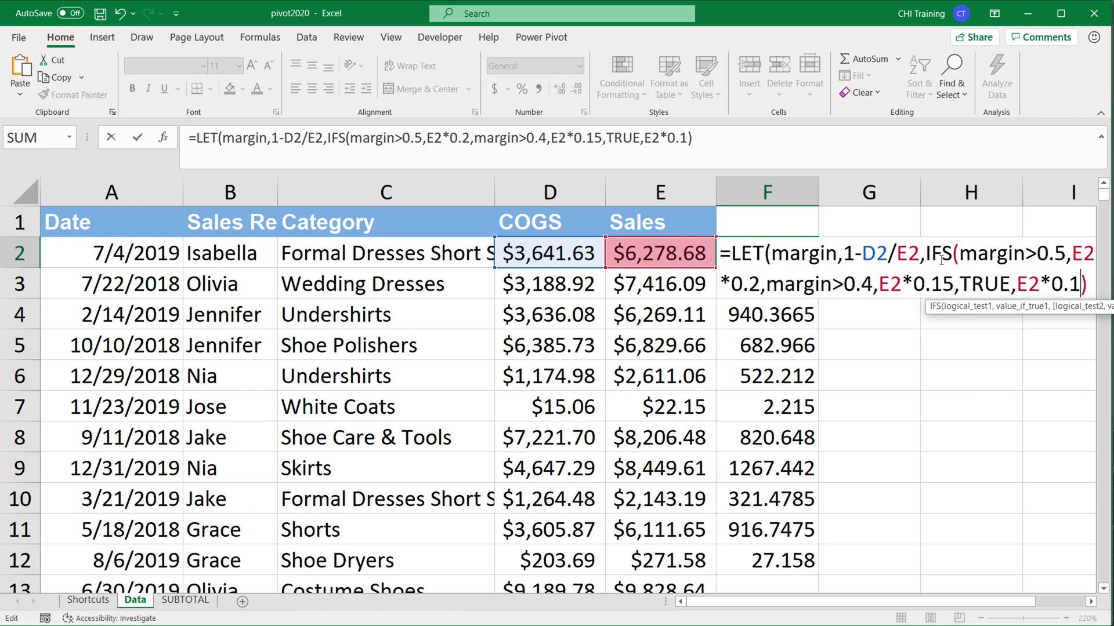
Step: Close the LET function with a final parenthesis, commit the formula in F2, and fill it down to F12
click(945, 254)
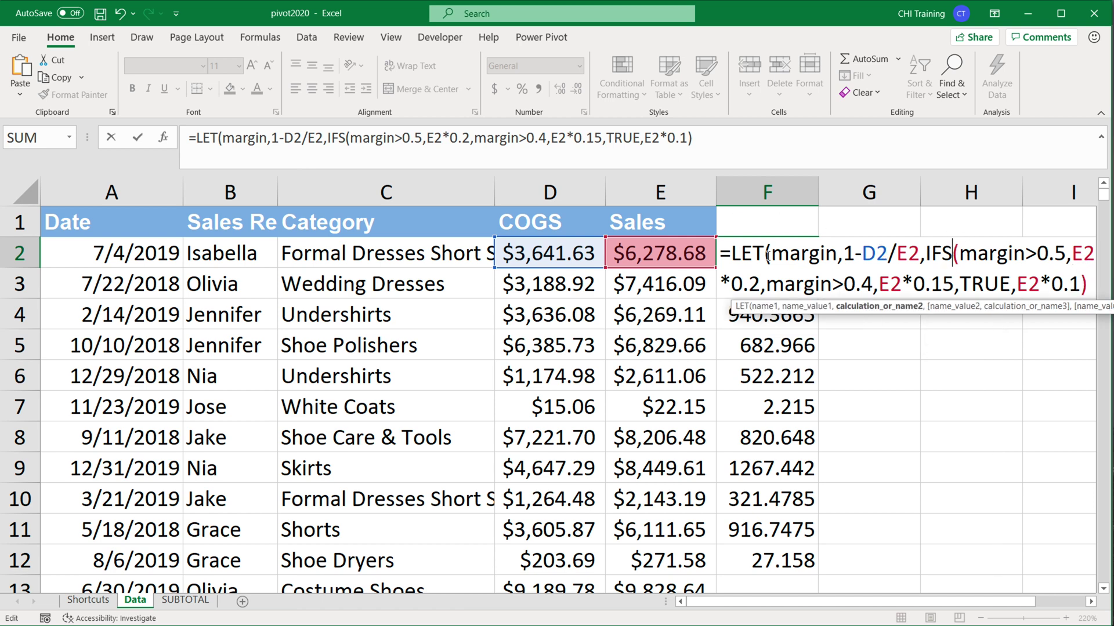
click(1088, 284)
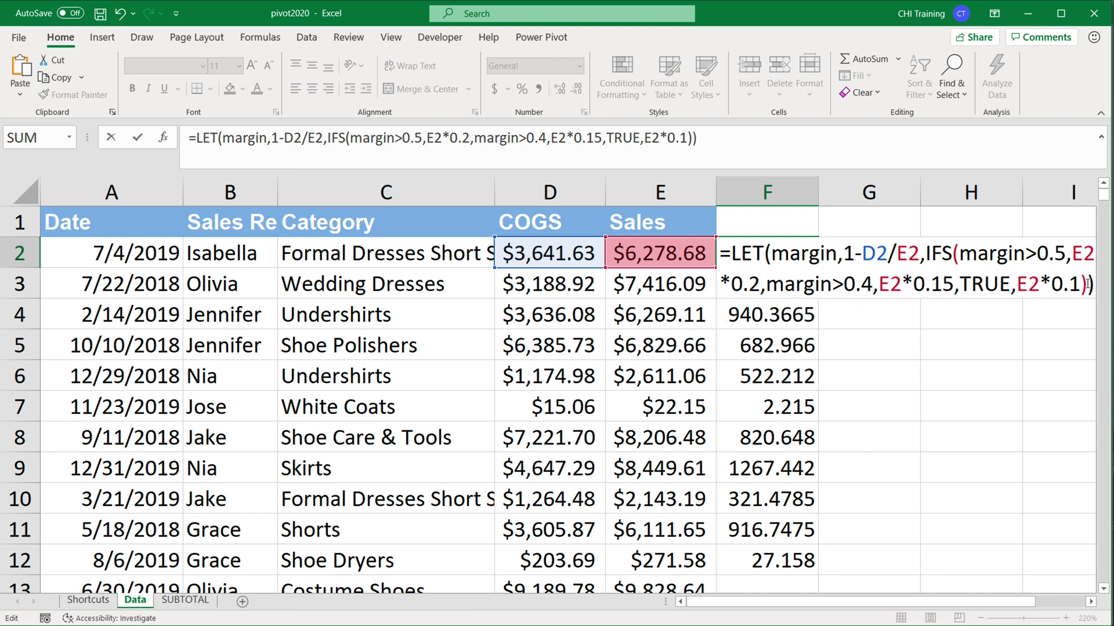
key(Return)
click(787, 252)
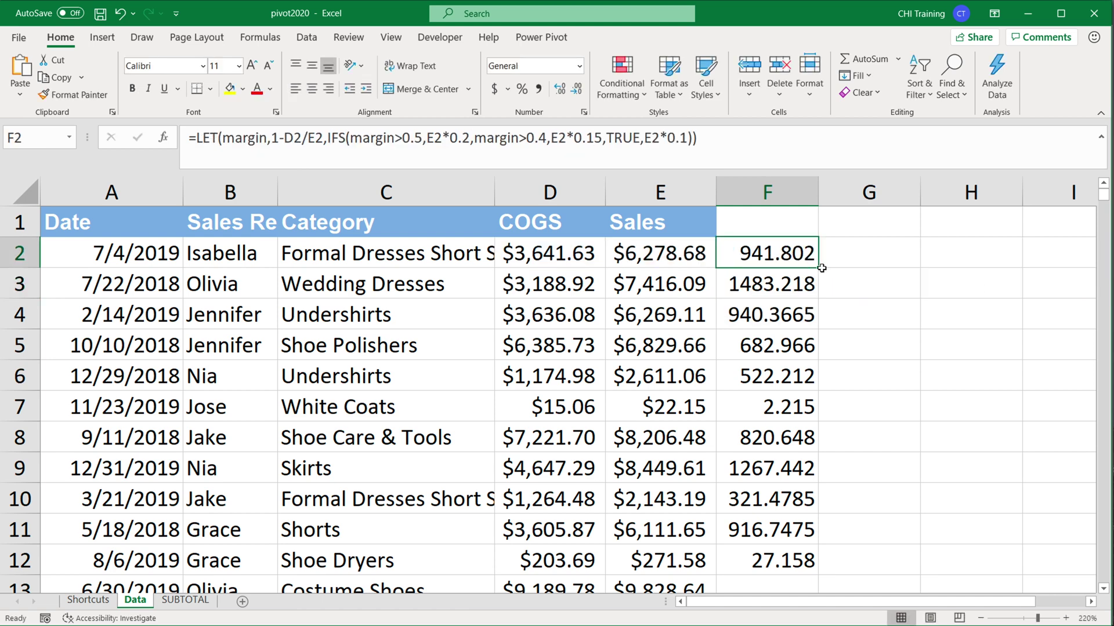
drag(819, 268, 808, 566)
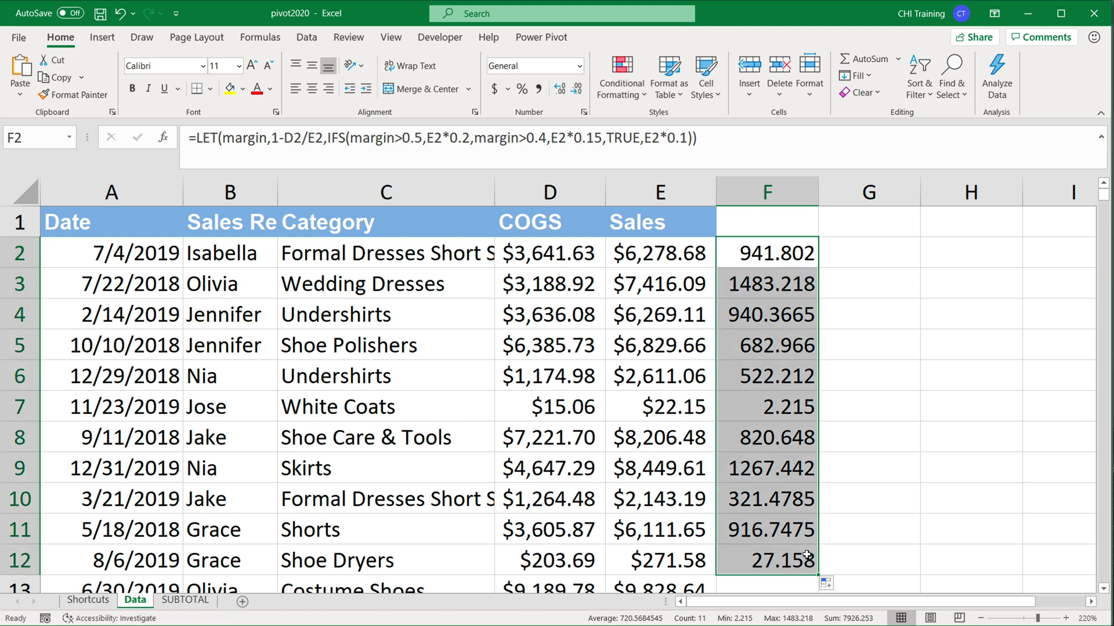
Step: Reopen the formula in F2 and examine the name margin together with its assigned value 1-D2/E2
double_click(765, 255)
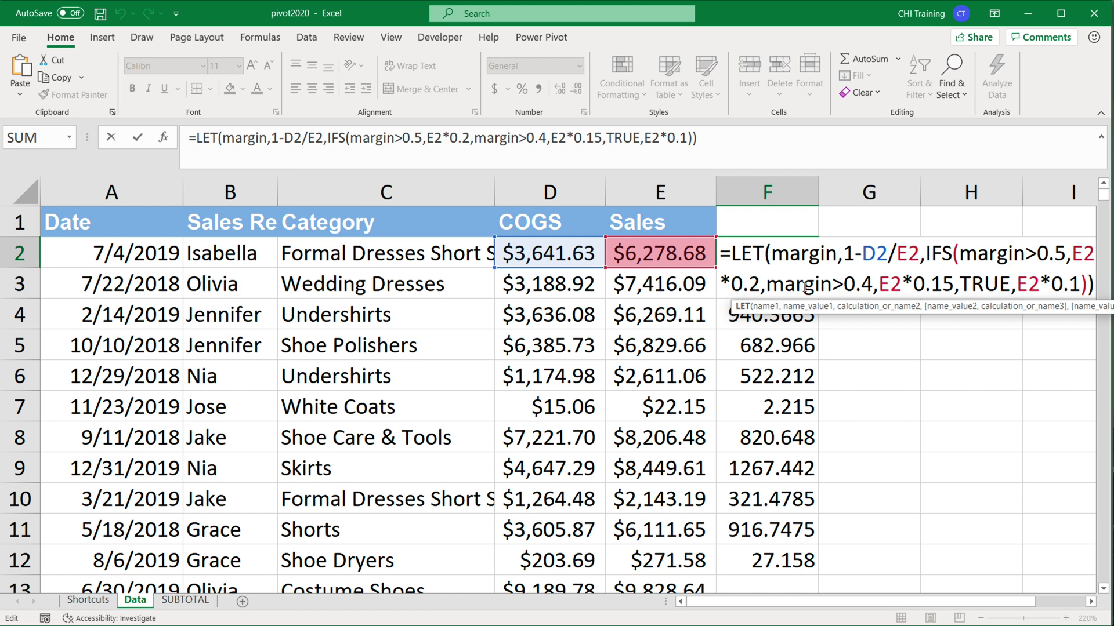
drag(838, 255, 775, 256)
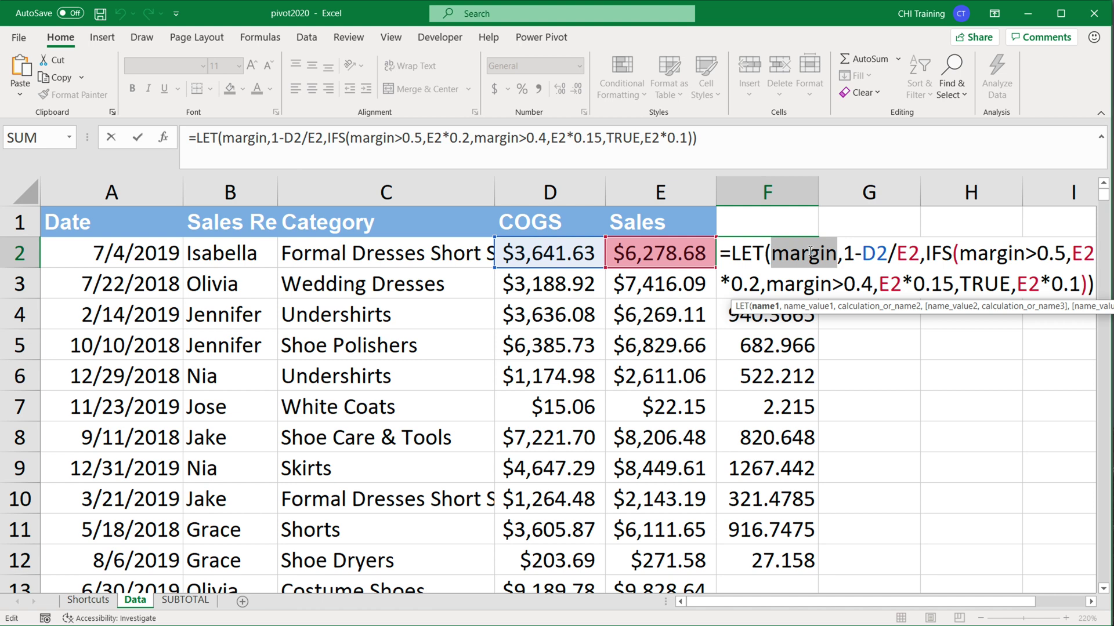
drag(920, 254, 850, 255)
double_click(786, 260)
click(834, 257)
drag(836, 257, 770, 258)
click(915, 266)
drag(915, 256, 848, 254)
click(790, 253)
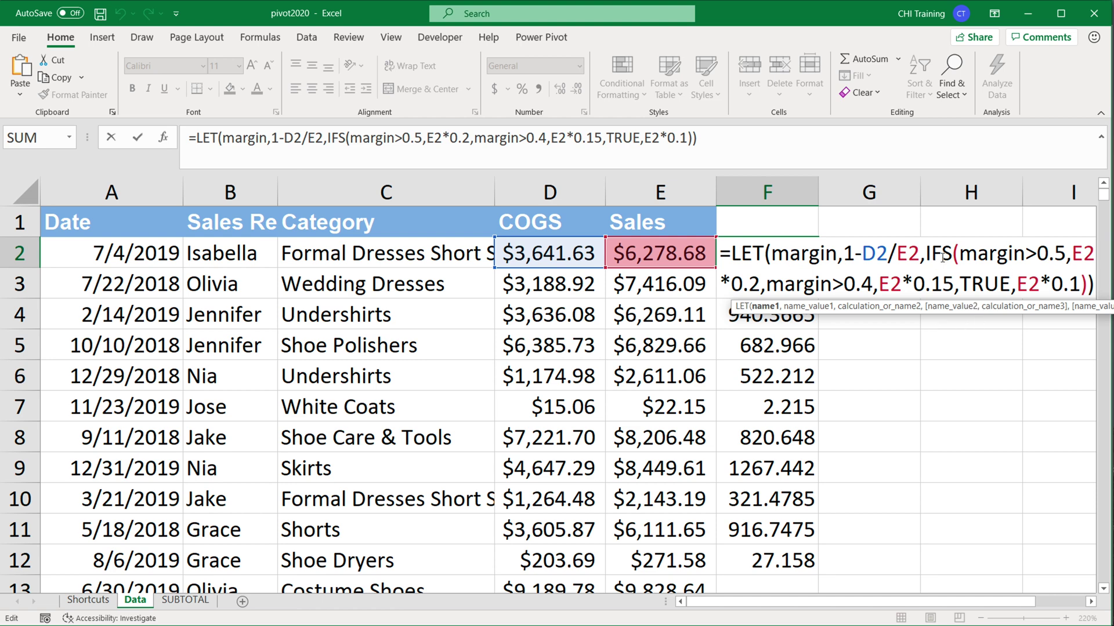
Step: Examine the repeated E2 references in the IFS results and margin's definition within F2's formula
double_click(1075, 254)
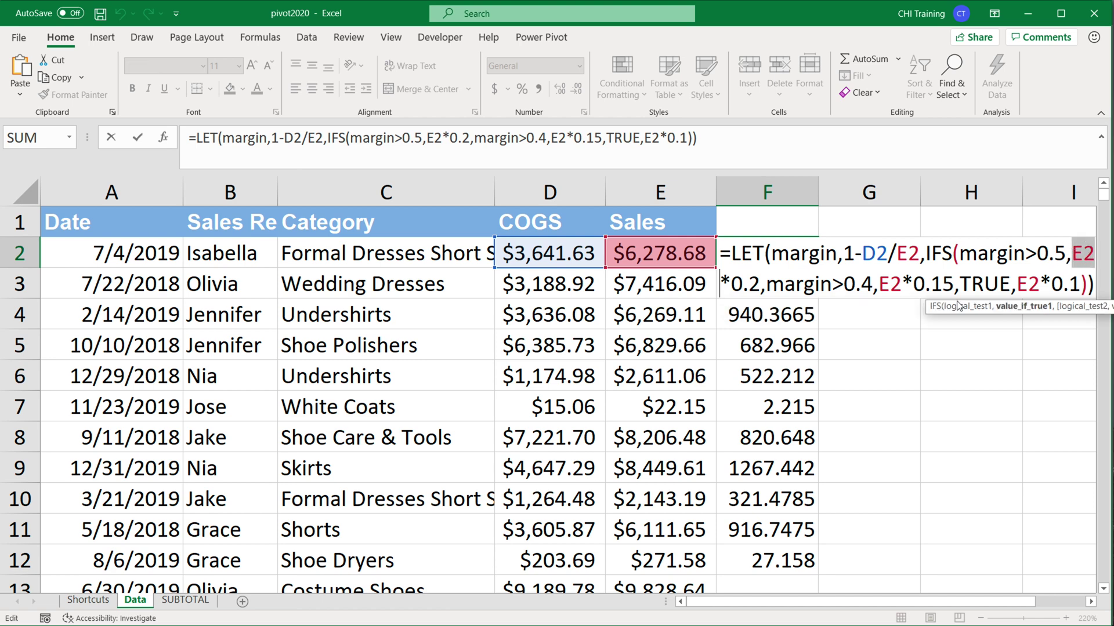
click(894, 287)
double_click(892, 284)
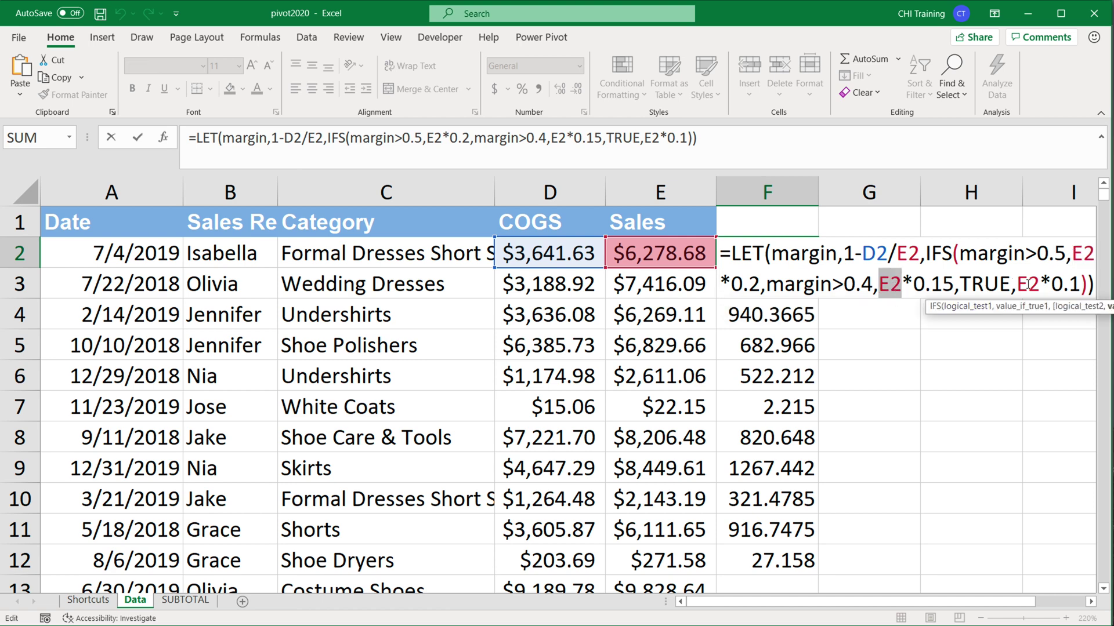
double_click(1027, 284)
double_click(900, 254)
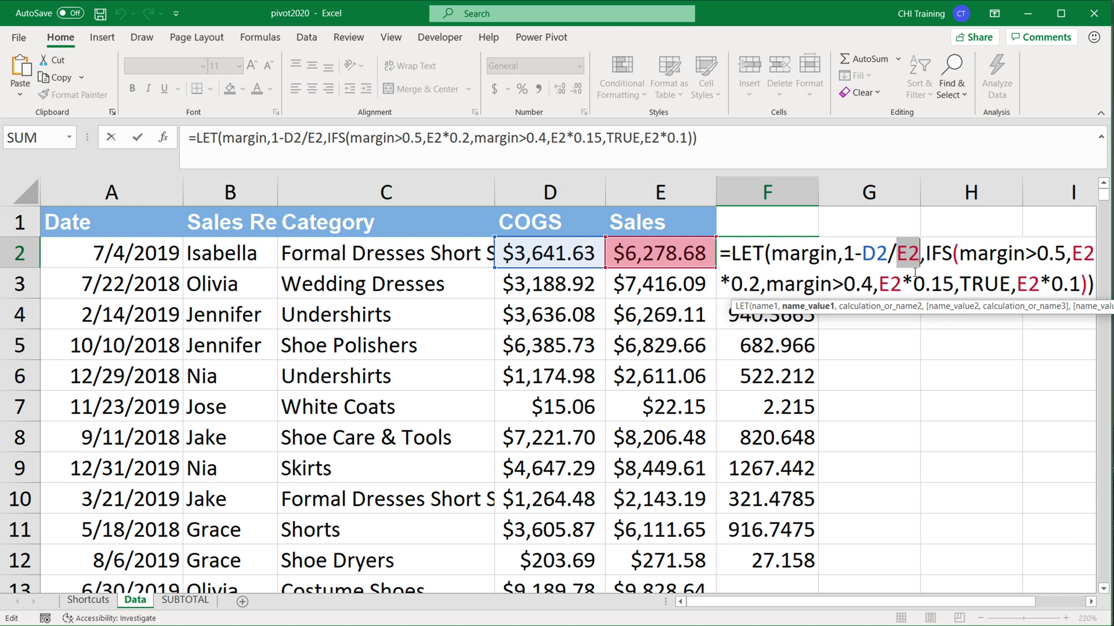
click(772, 255)
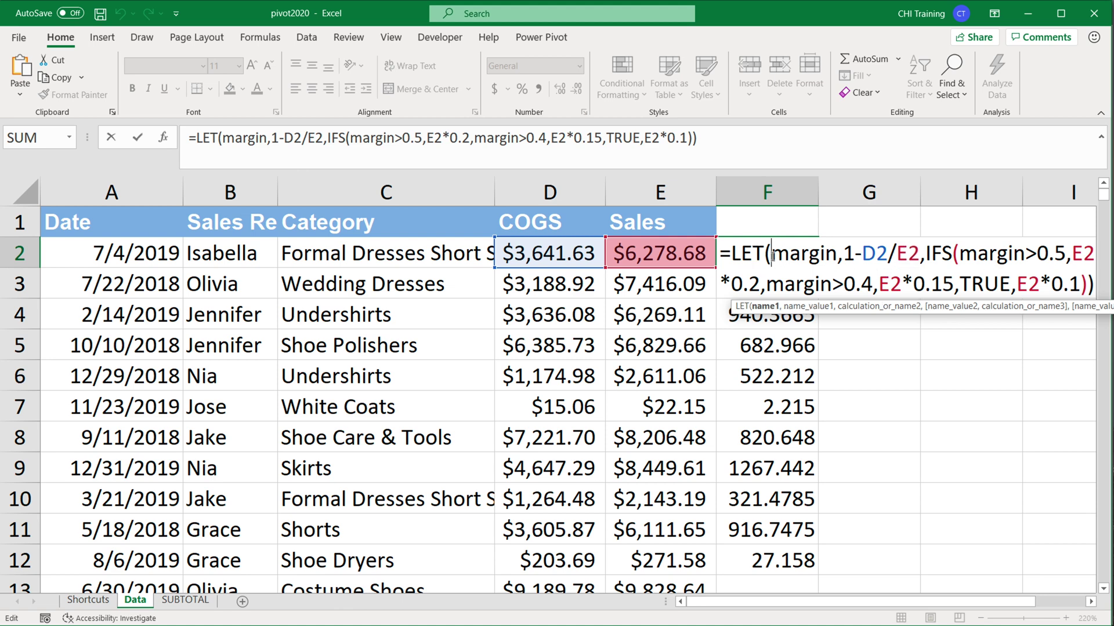
drag(841, 255, 917, 256)
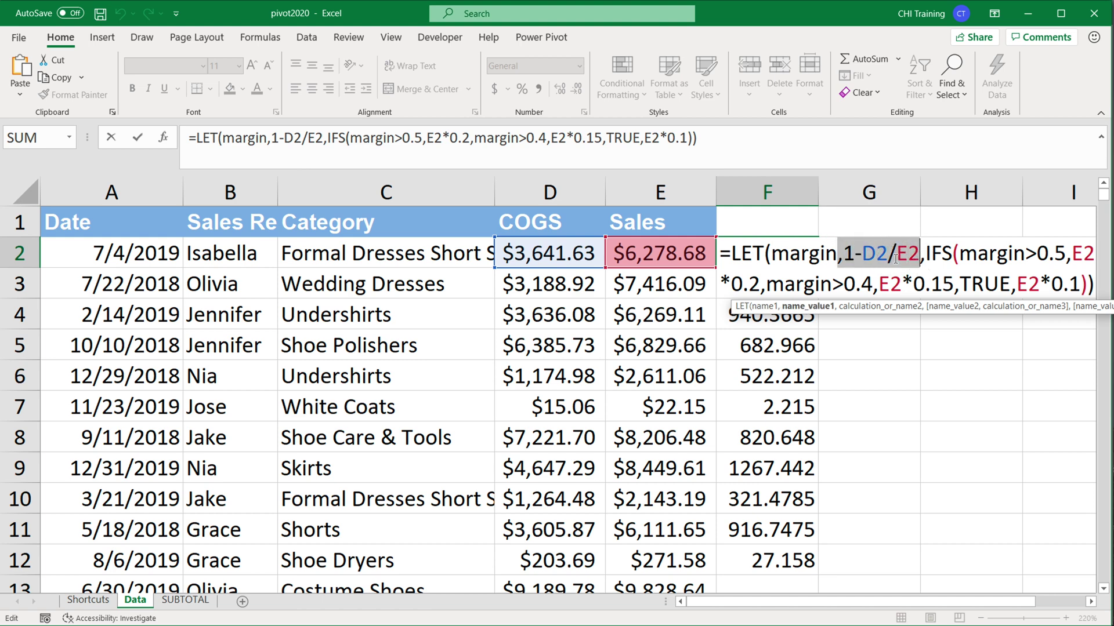
double_click(789, 255)
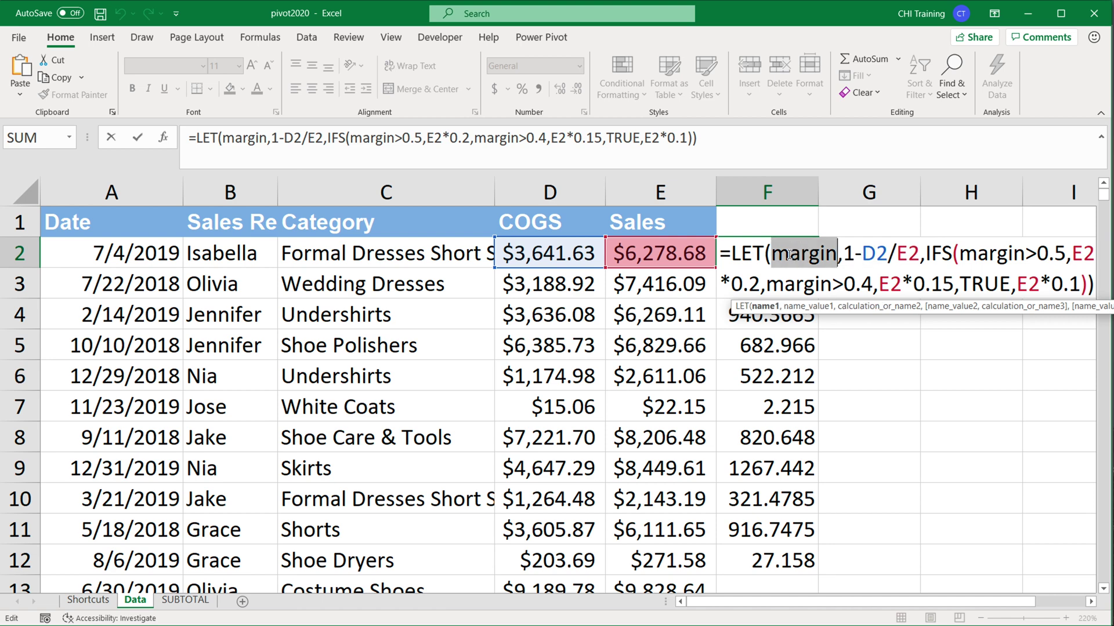
Step: Insert the name amount with the value E2 before margin in F2's LET function, leaving no spaces between them
click(773, 255)
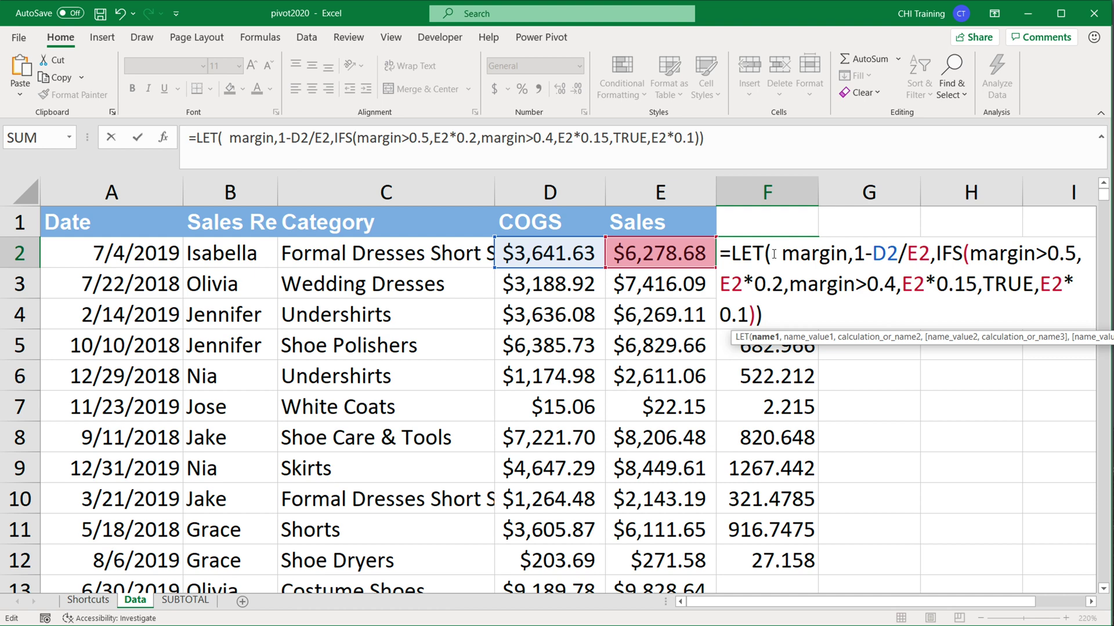
text(amount)
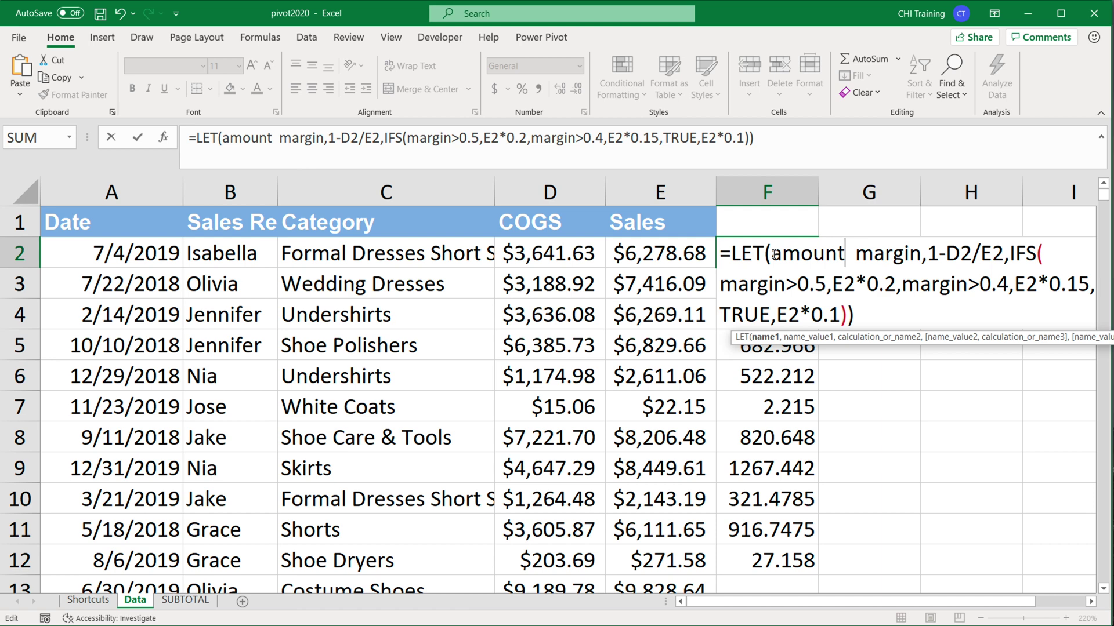
text(,)
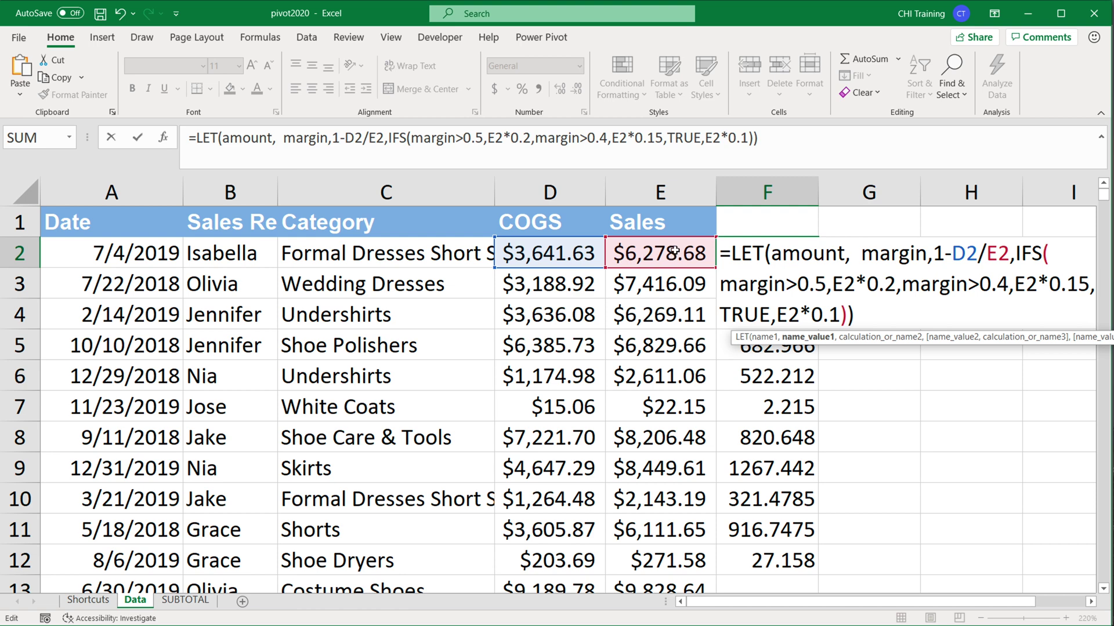
text(E2,)
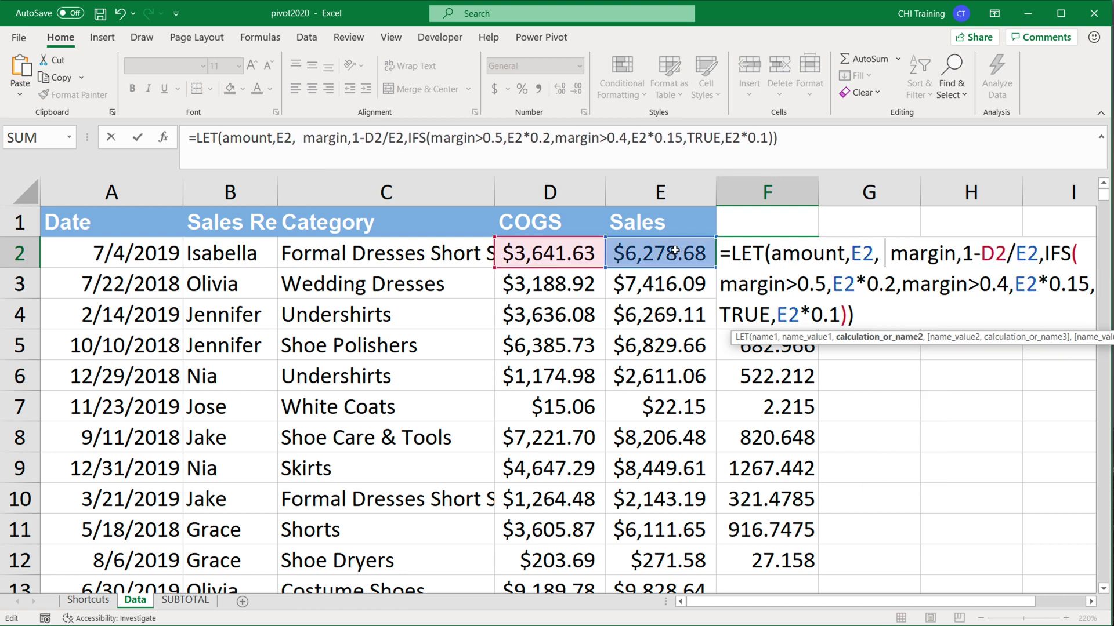
key(BackSpace)
key(BackSpace)
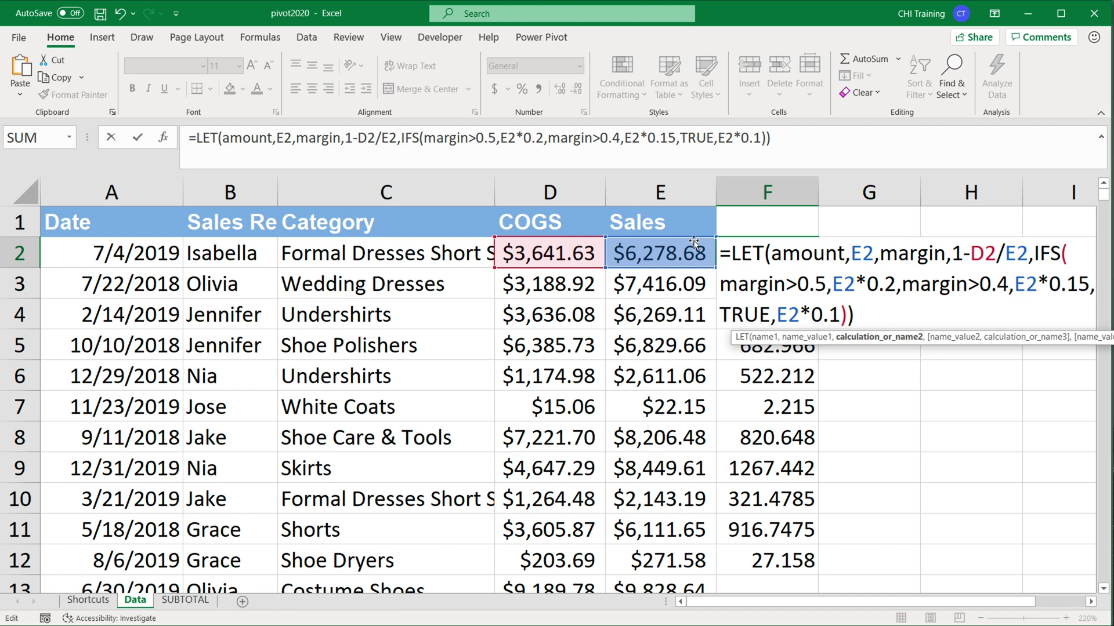
Step: Replace E2 with amount in margin's definition so that it reads 1-D2/amount
double_click(868, 252)
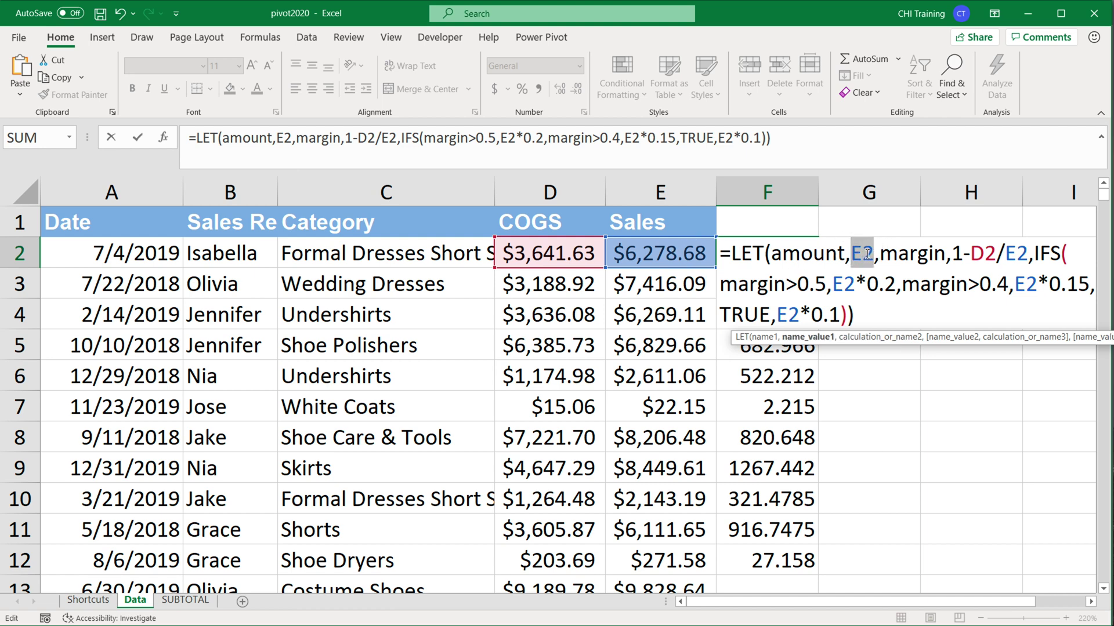
double_click(808, 253)
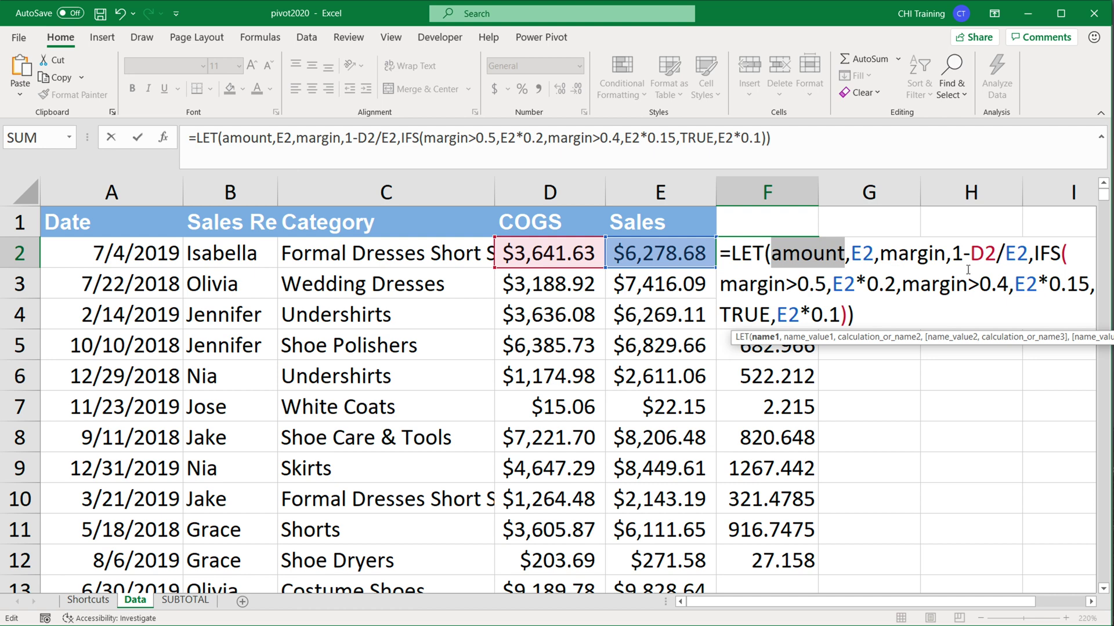
double_click(1016, 253)
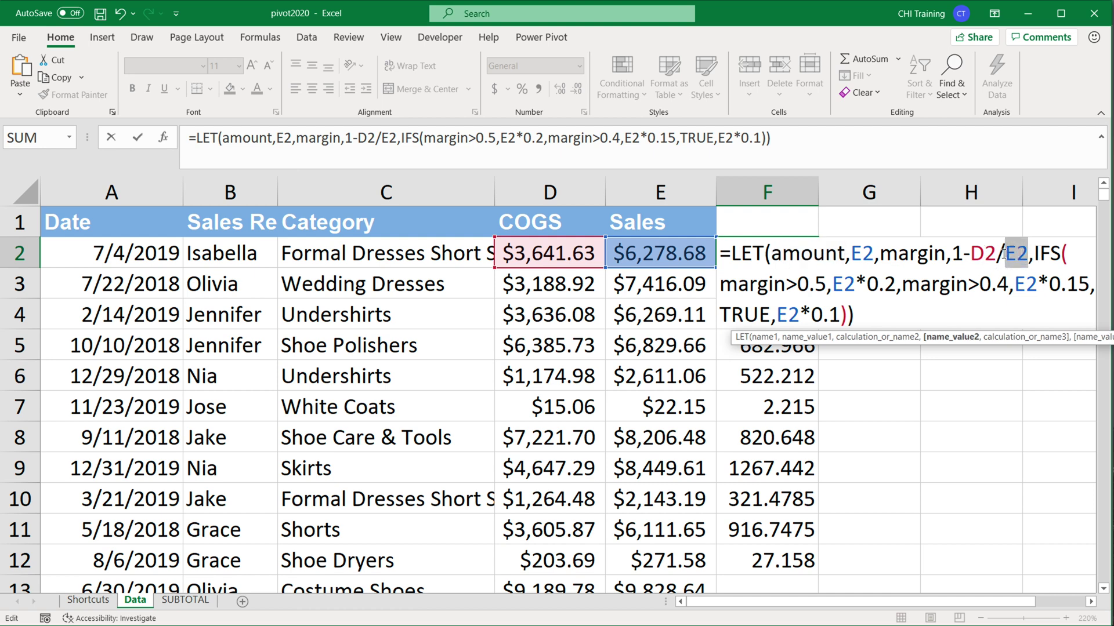
text(amount)
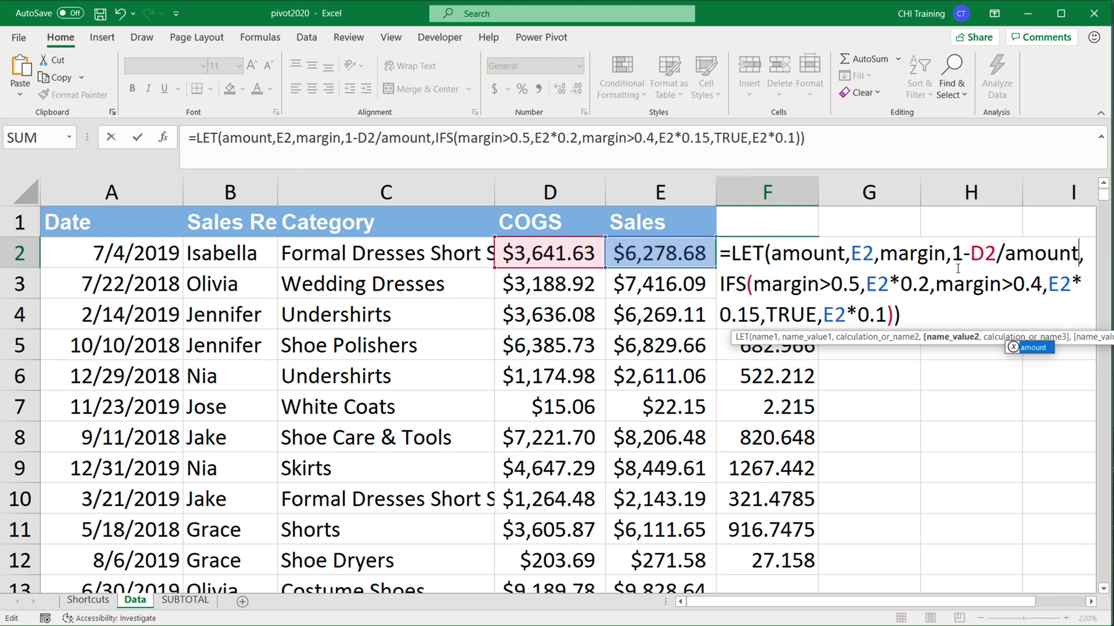
Step: Replace E2 with amount in the three IFS results multiplied by 0.2, 0.15 and 0.1
double_click(877, 284)
text(amount)
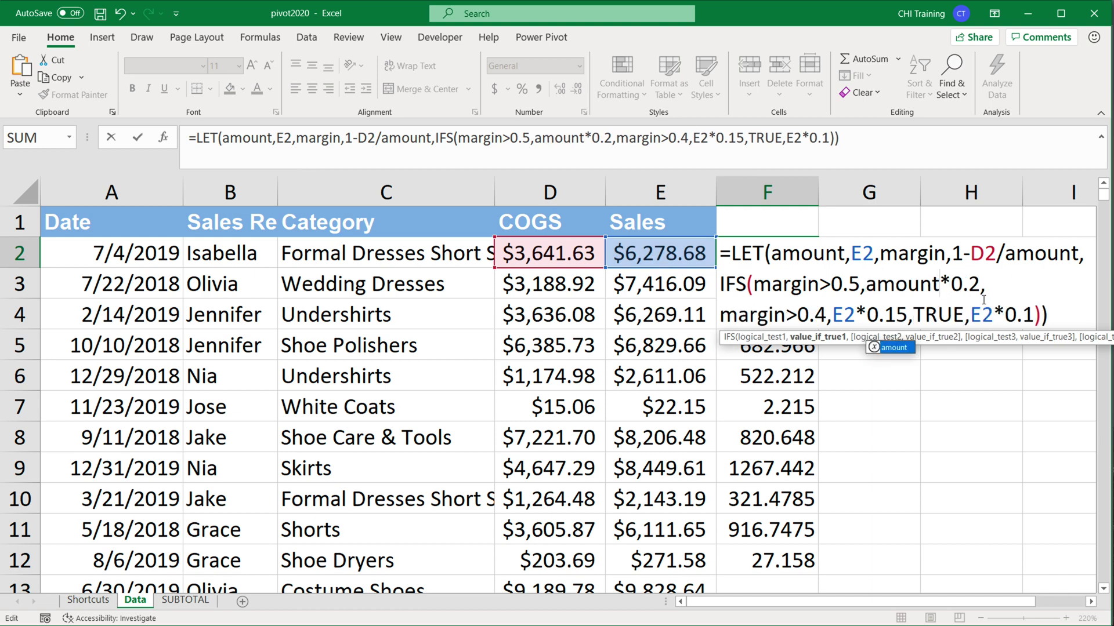
double_click(835, 316)
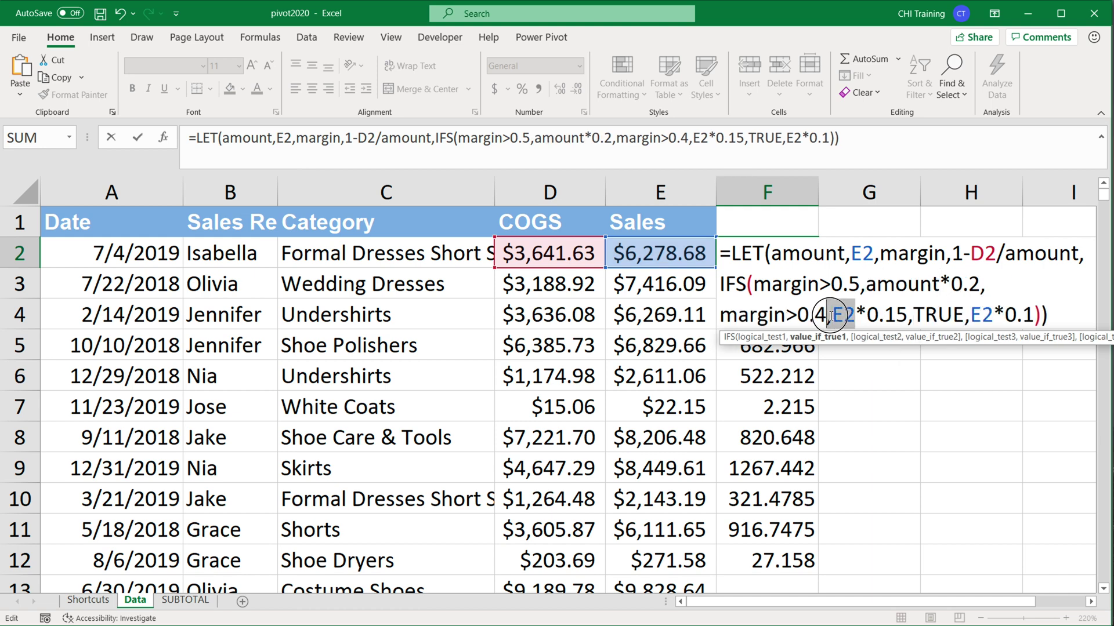
text(amount)
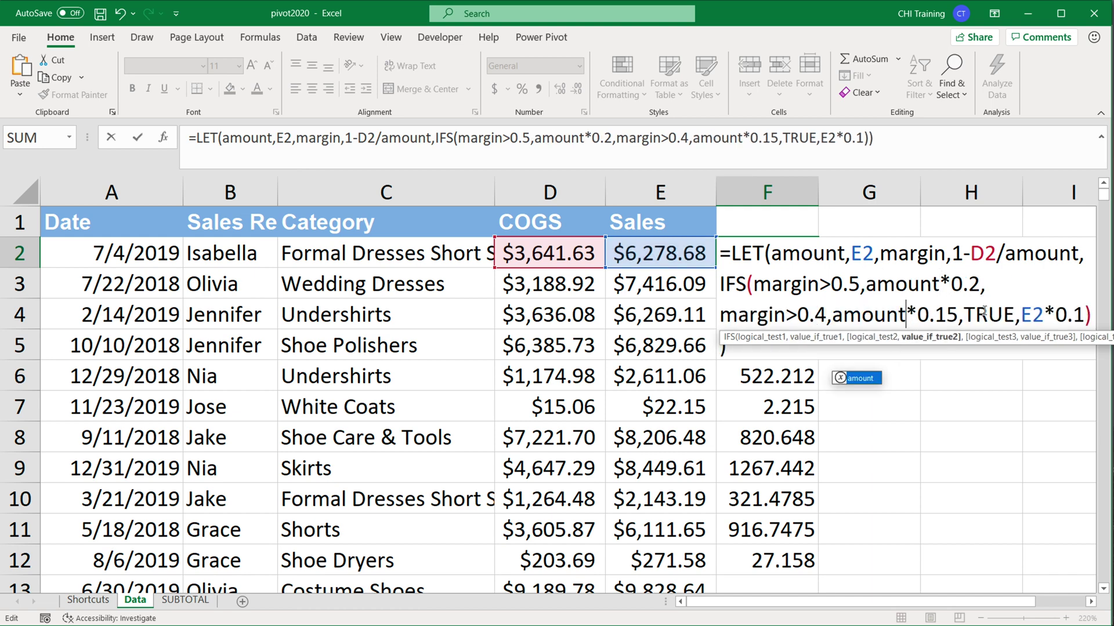
double_click(1031, 314)
text(amount)
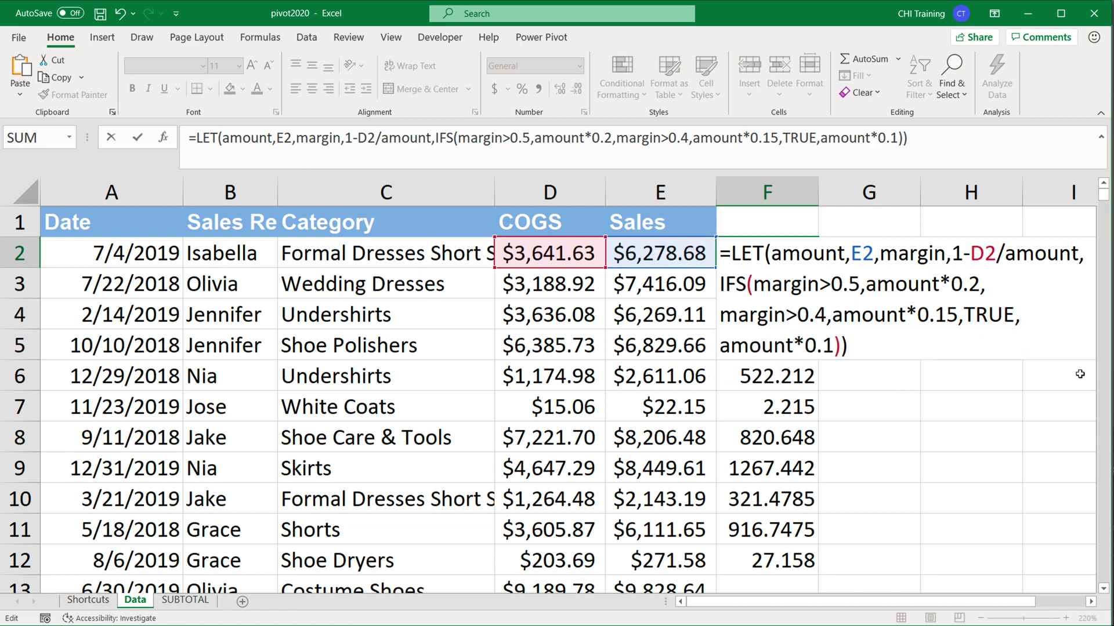
Step: Commit the LET formula using amount and margin in F2, and fill it down to F12
key(Return)
click(809, 255)
drag(818, 268, 830, 584)
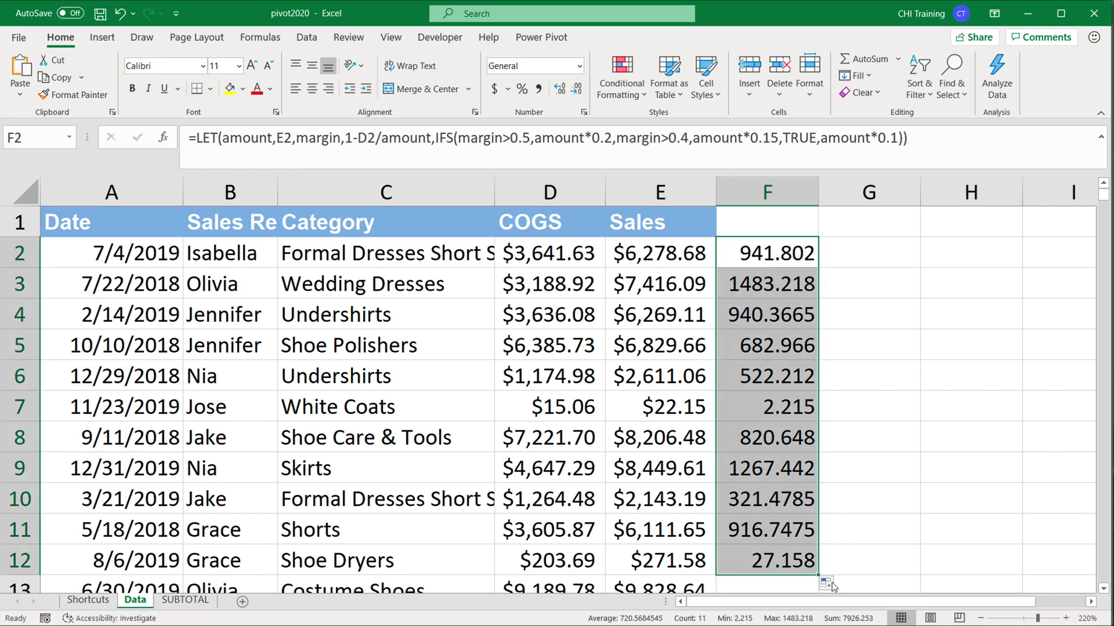
Step: Open F2's LET formula and examine the name amount paired with its value E2
double_click(774, 252)
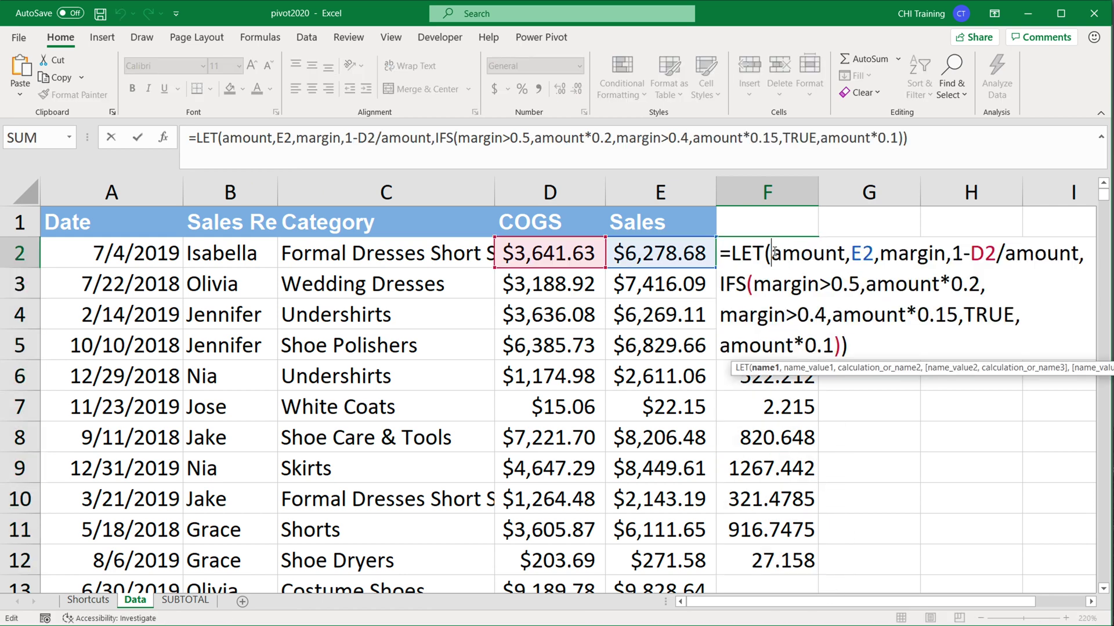
click(857, 253)
double_click(857, 254)
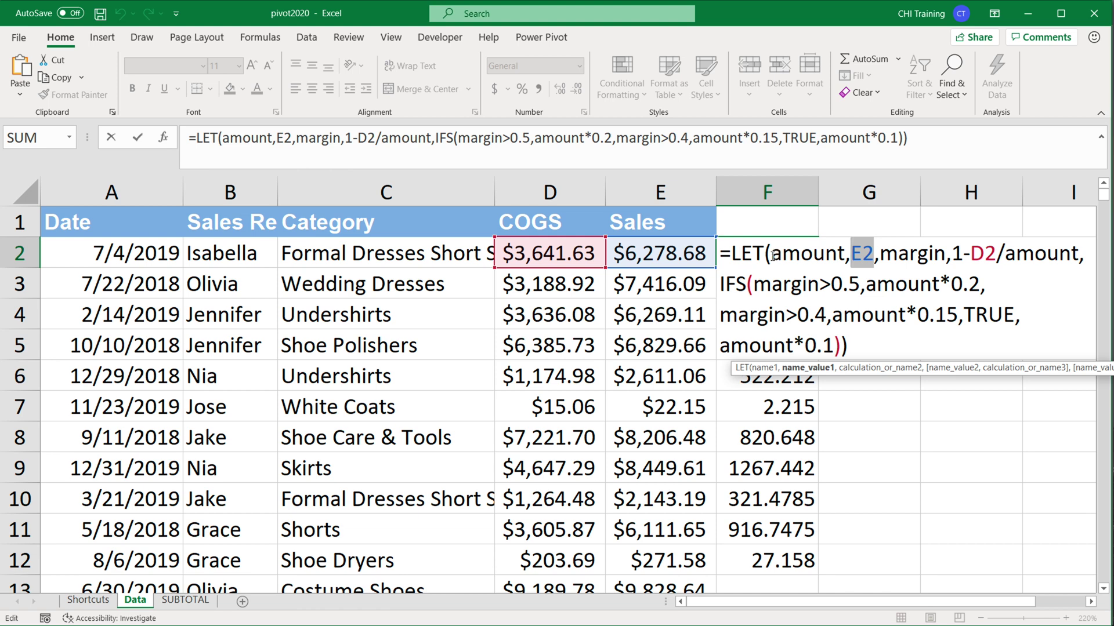
click(826, 253)
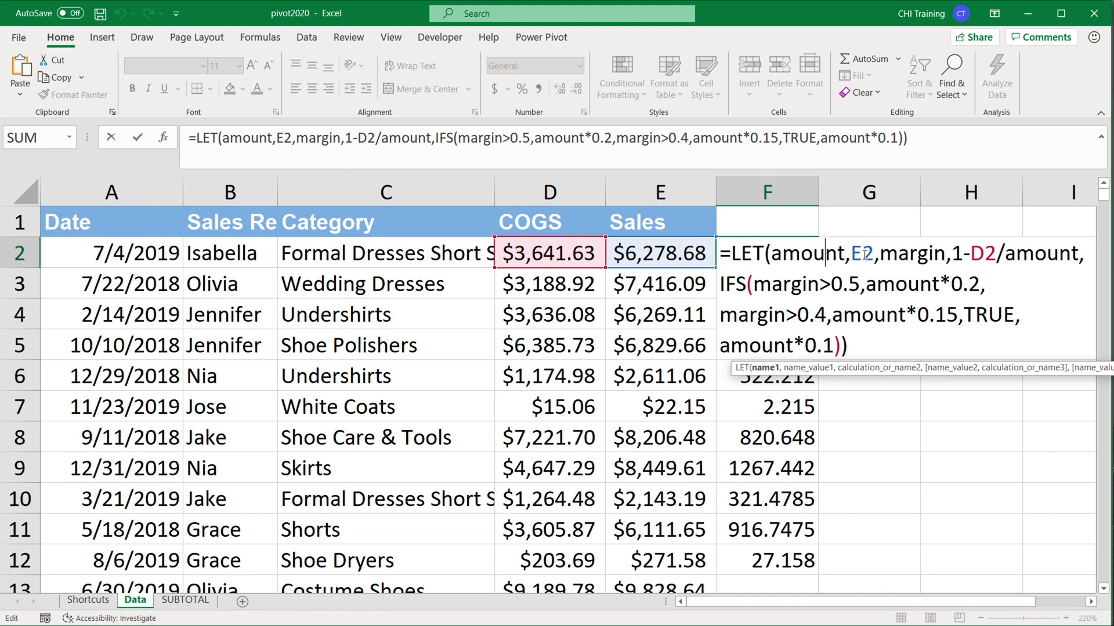
double_click(865, 254)
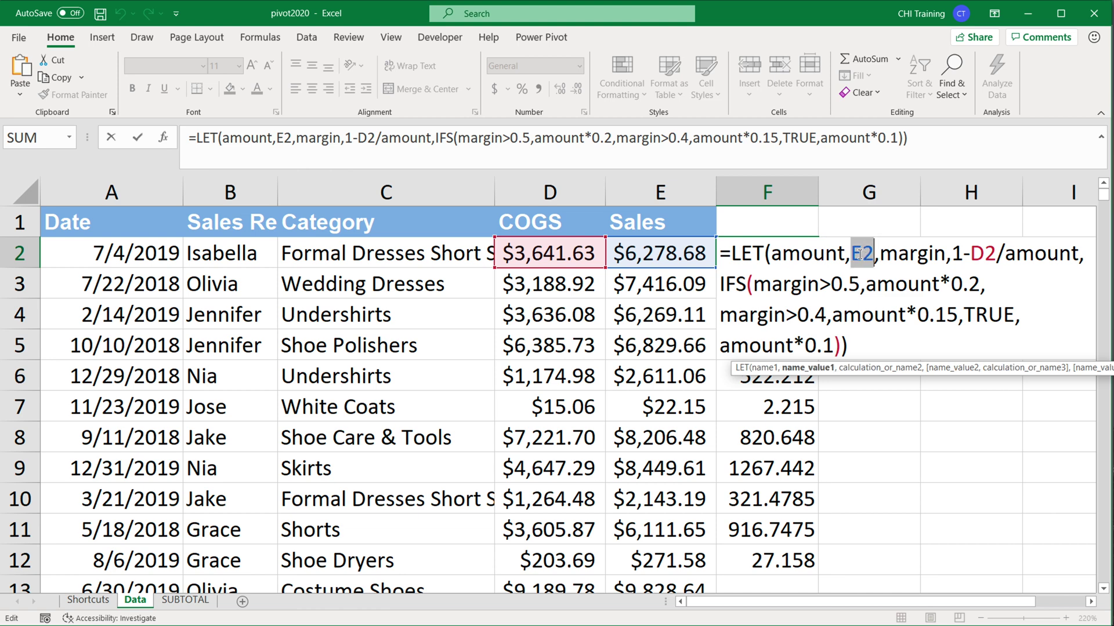
double_click(798, 255)
drag(872, 254, 776, 255)
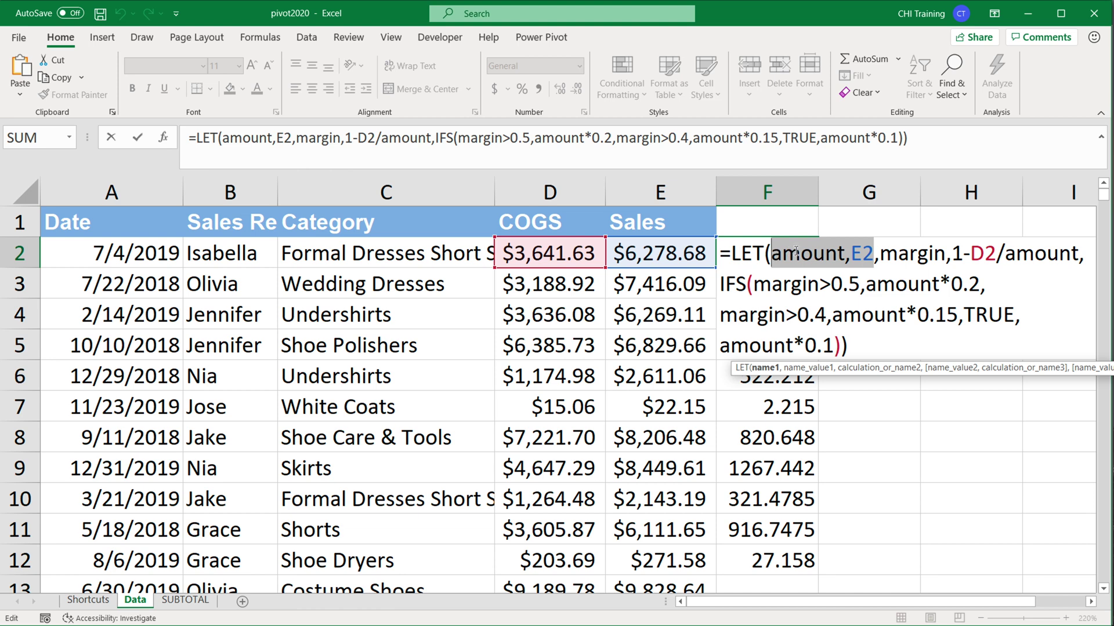
Step: Examine how margin's definition in F2 reuses the name amount, and close the formula without changes
double_click(918, 254)
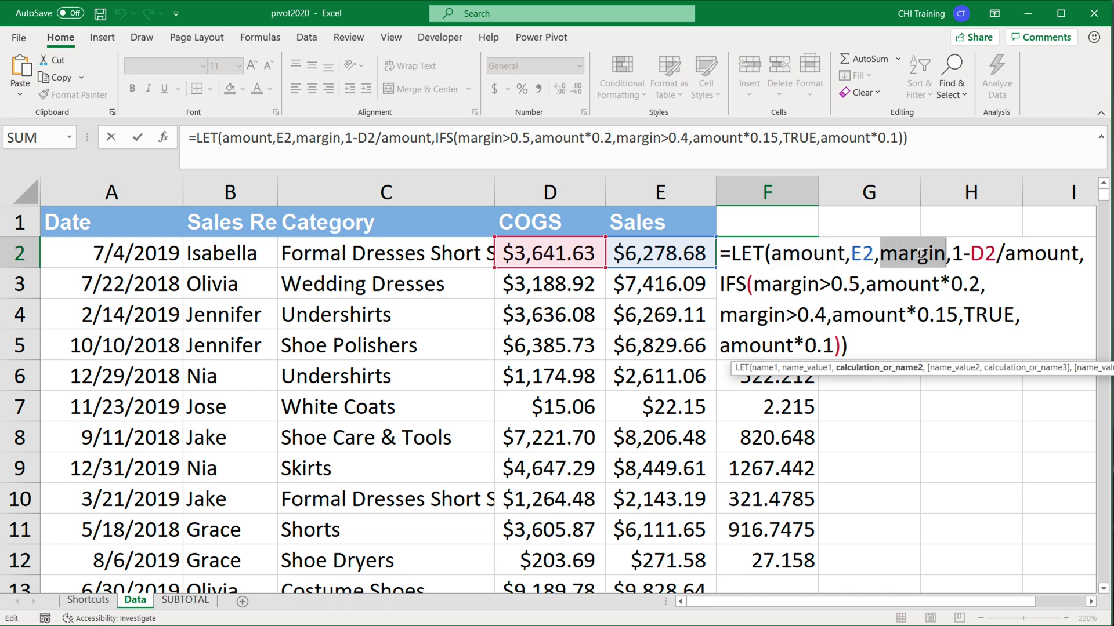
click(1023, 256)
double_click(1023, 255)
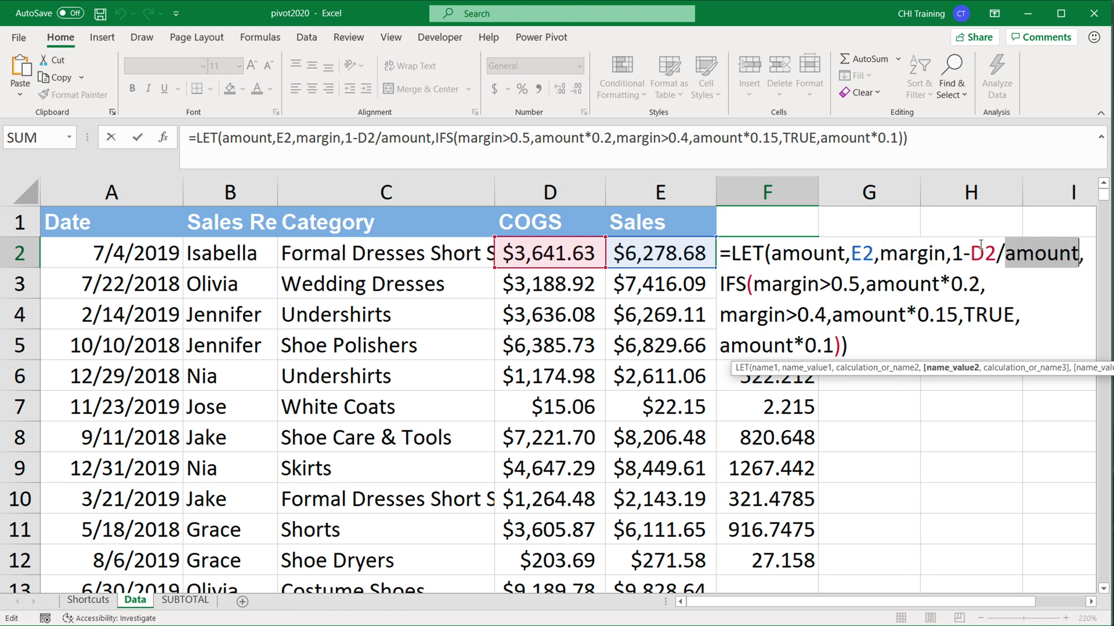
double_click(1040, 256)
click(782, 255)
double_click(782, 255)
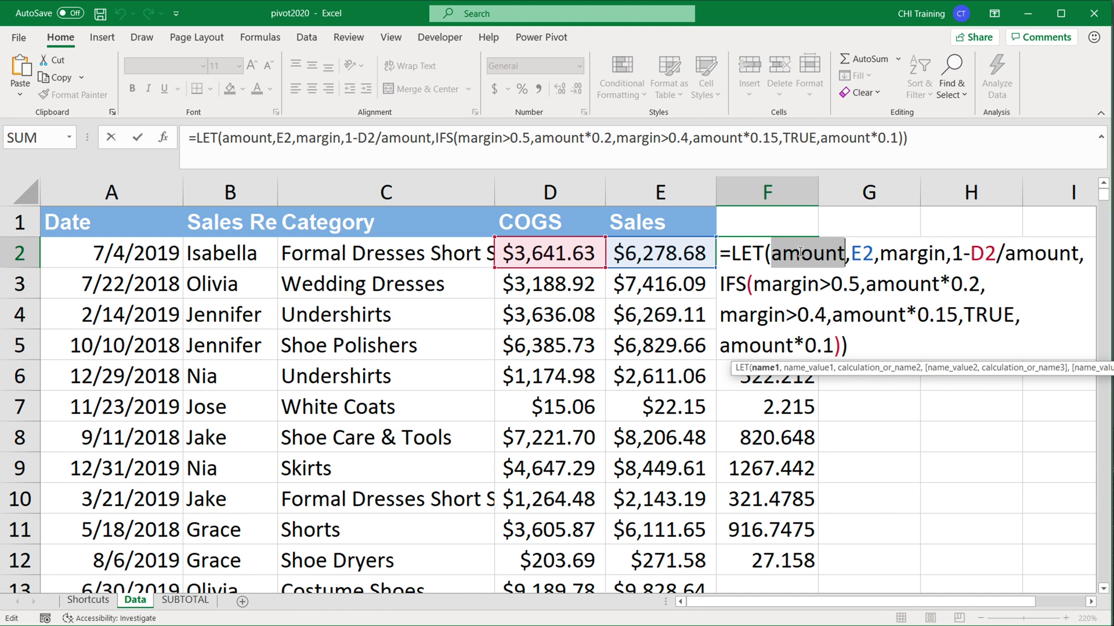
click(872, 343)
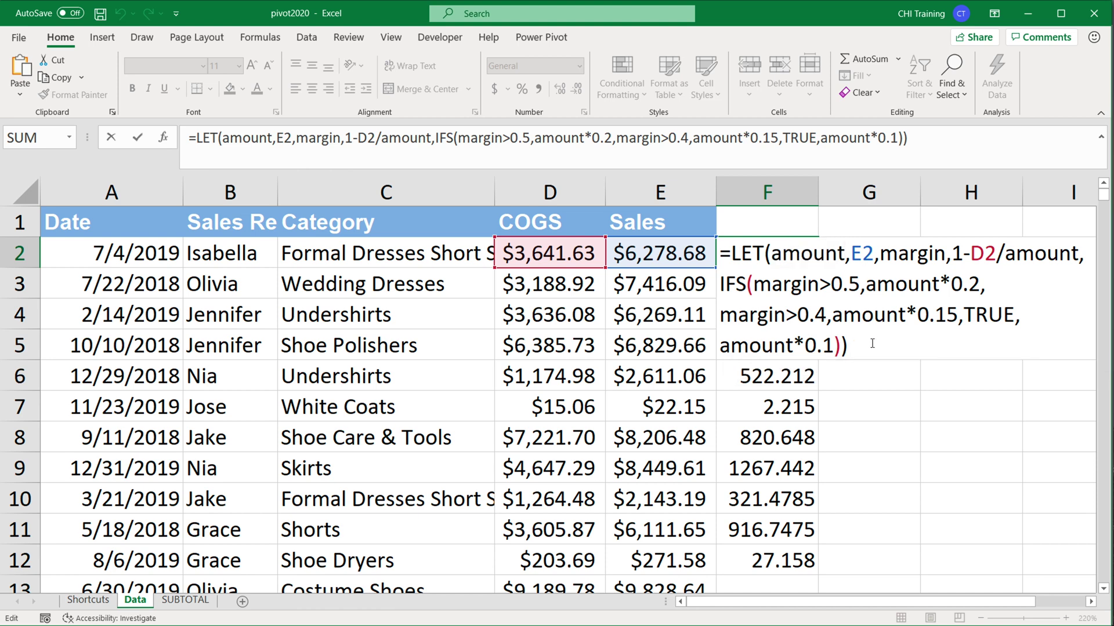
key(Return)
Step: Fill the LET formula from F2 down to F12 again, and review the formula in F2
click(794, 234)
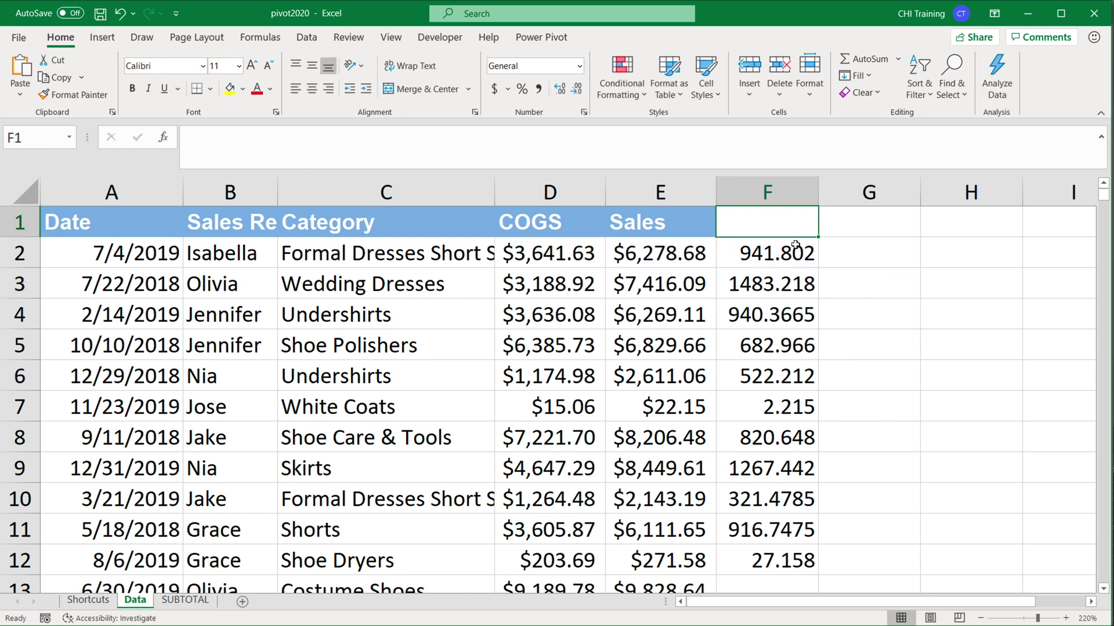
click(800, 254)
drag(810, 270, 833, 571)
double_click(766, 254)
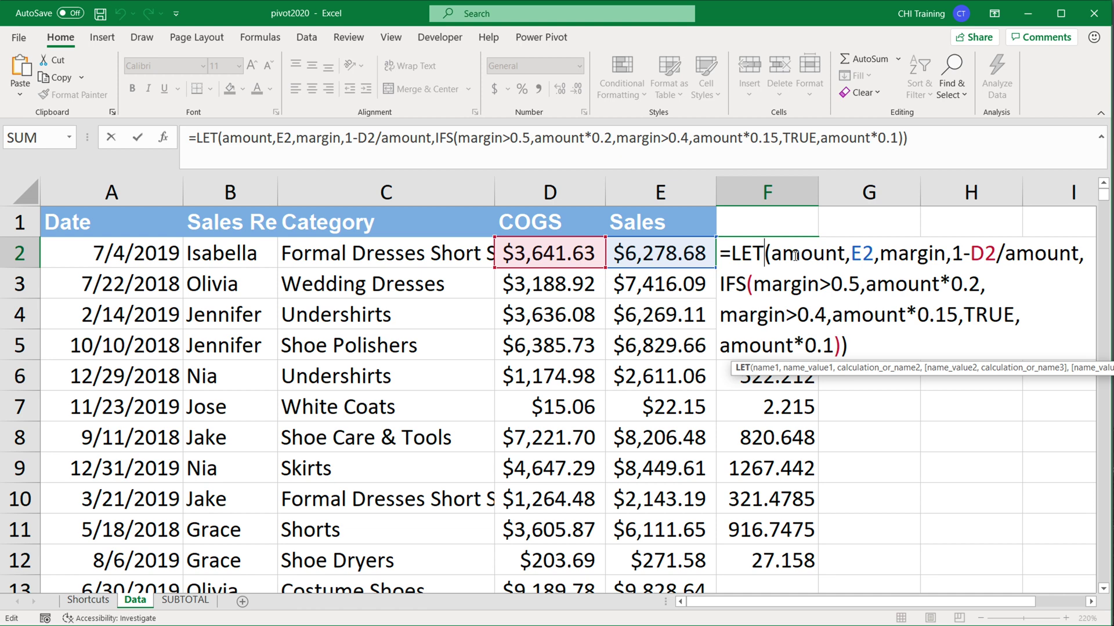
key(Return)
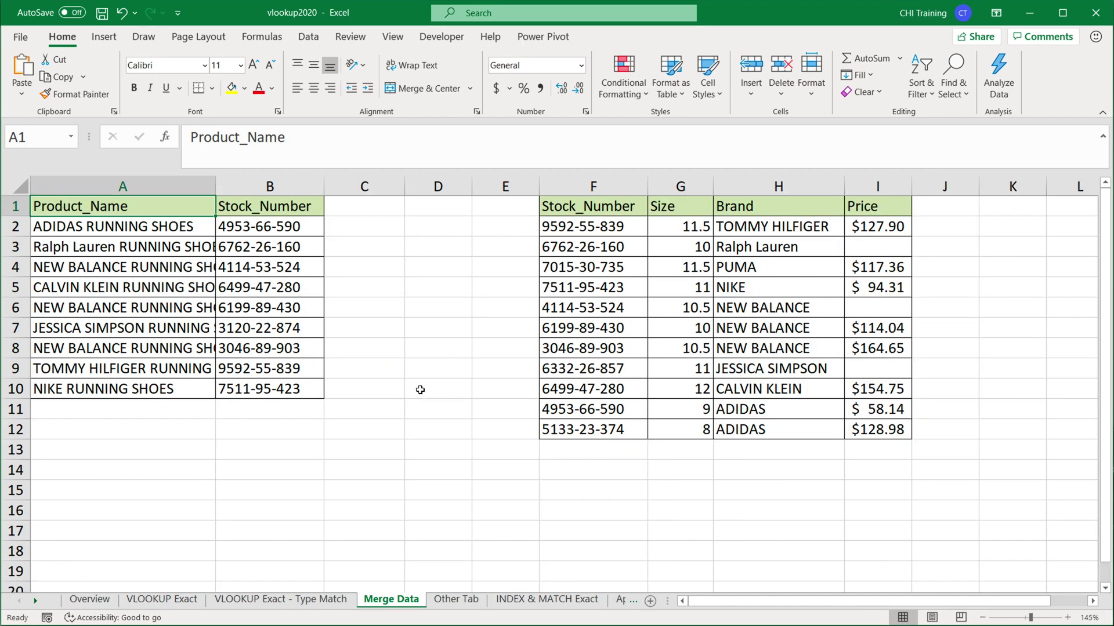
Step: Review both tables on the Merge Data sheet of vlookup2020 and copy the Price header from I1 to C1
drag(139, 210, 286, 388)
drag(596, 211, 877, 433)
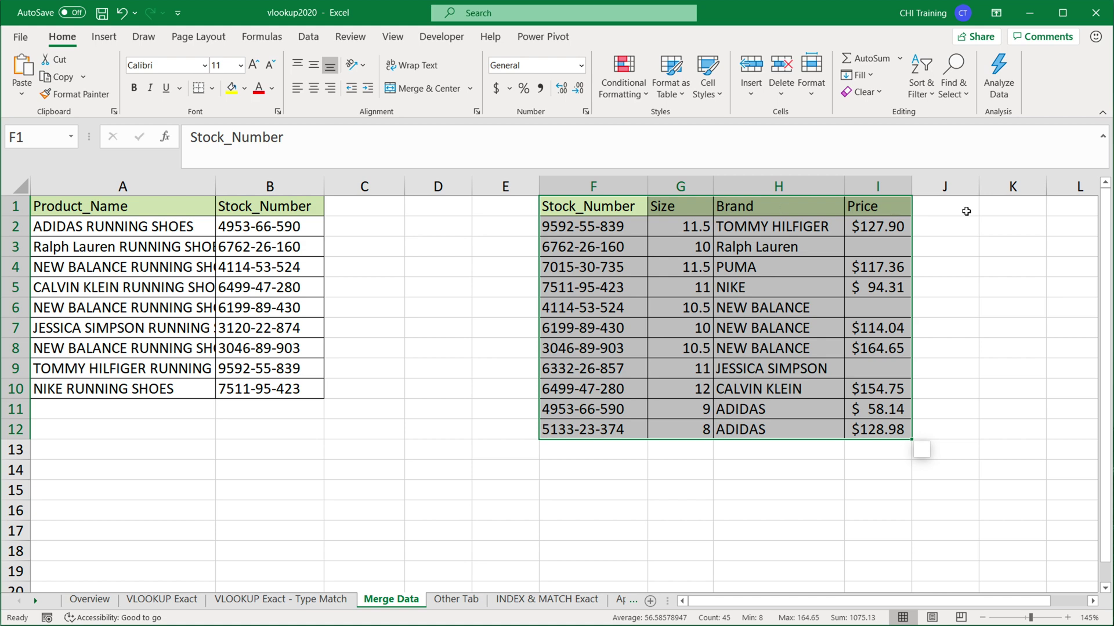
click(865, 210)
click(358, 200)
click(881, 211)
key(ctrl+c)
click(367, 211)
key(ctrl+v)
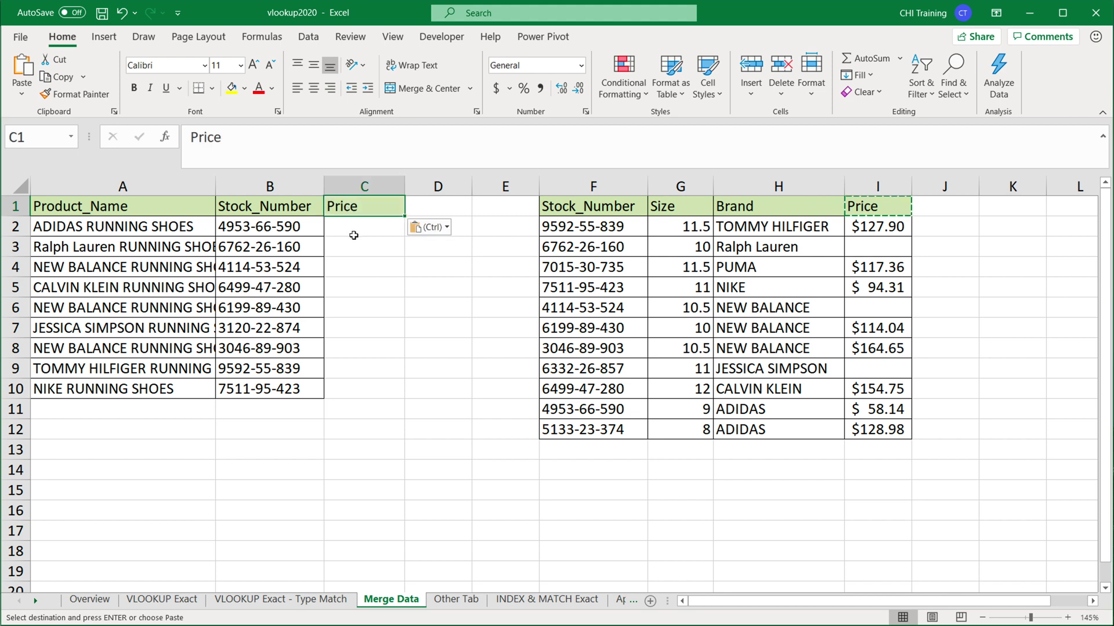
click(358, 232)
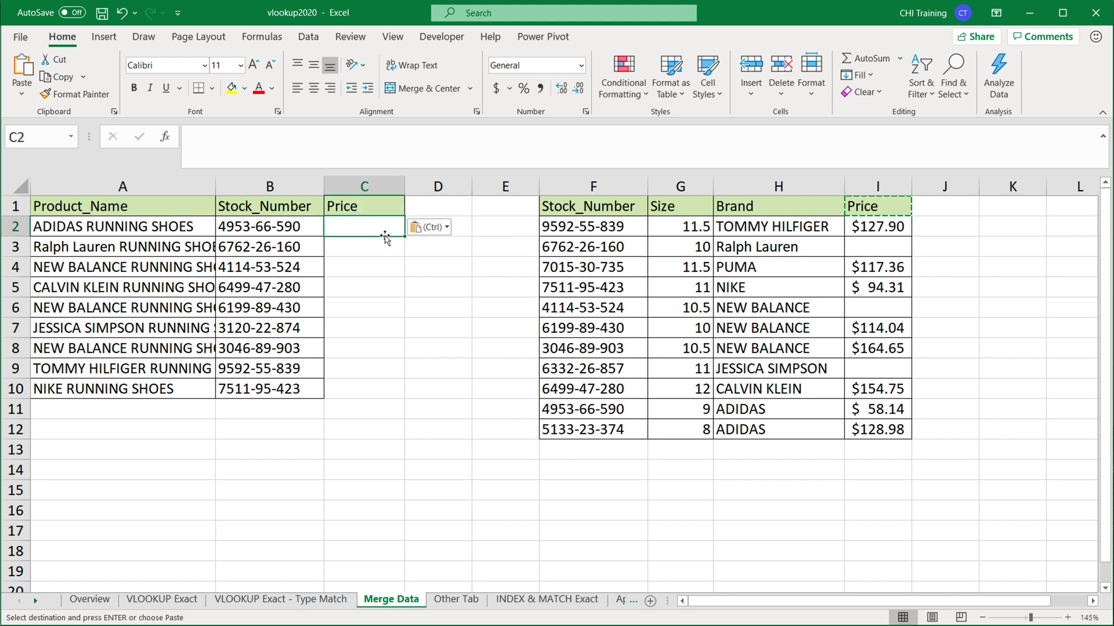
text(=)
key(Escape)
Step: Narrow the Size and Brand columns so that the whole lookup table fits in view at 175% zoom
click(124, 206)
scroll(123, 206, up, 1)
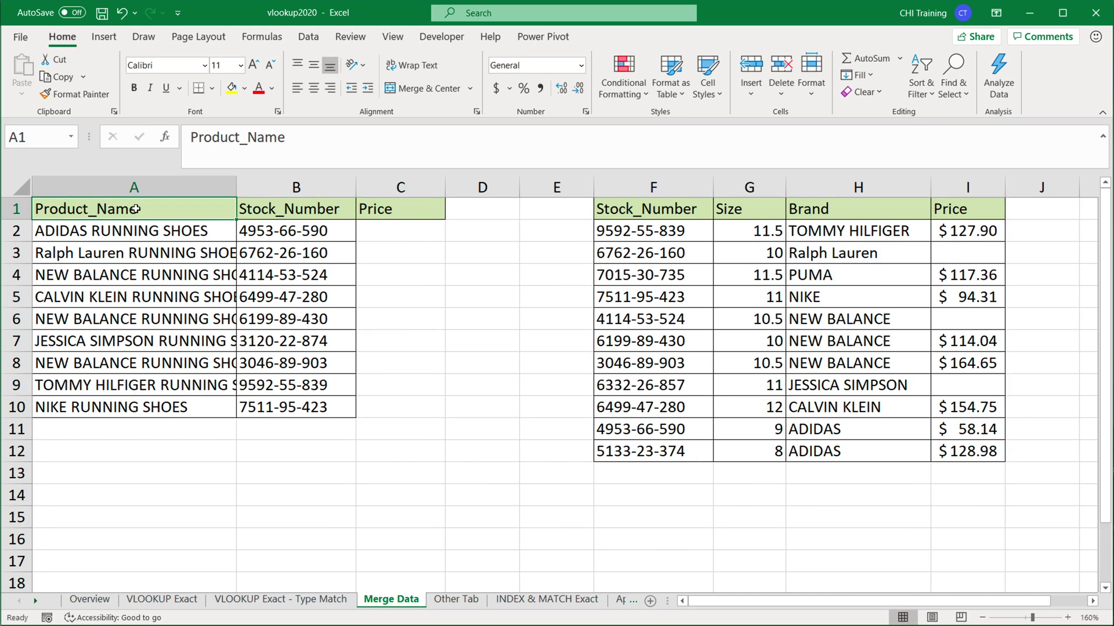
scroll(136, 209, up, 1)
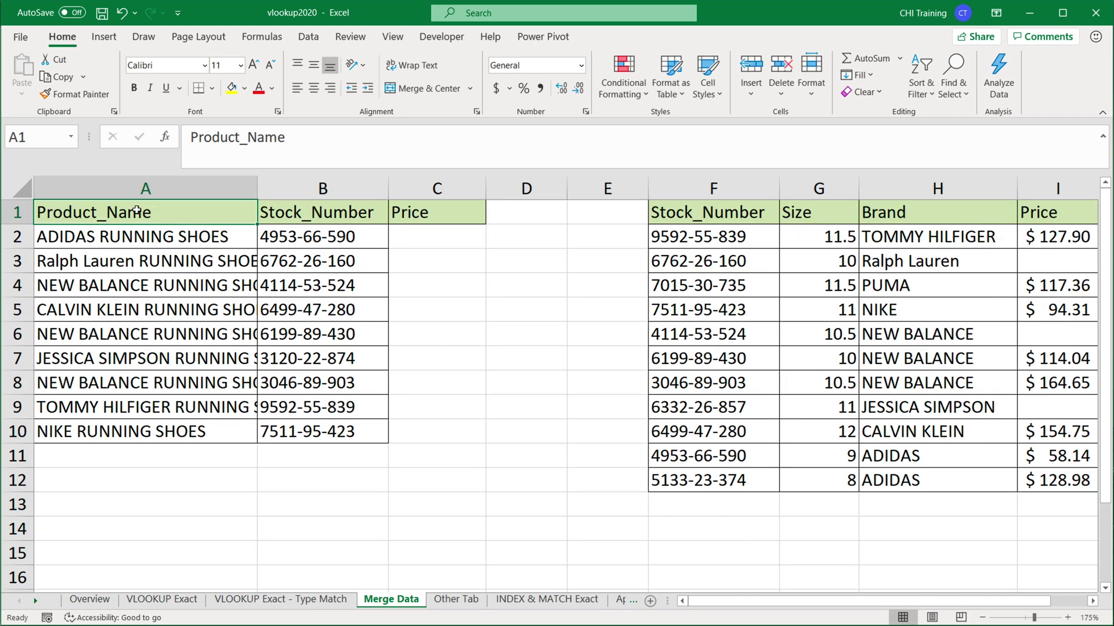
drag(857, 195, 850, 191)
Step: Begin a VLOOKUP formula in C2 with the stock number in B2 as the lookup value
click(414, 240)
text(=vl)
key(Tab)
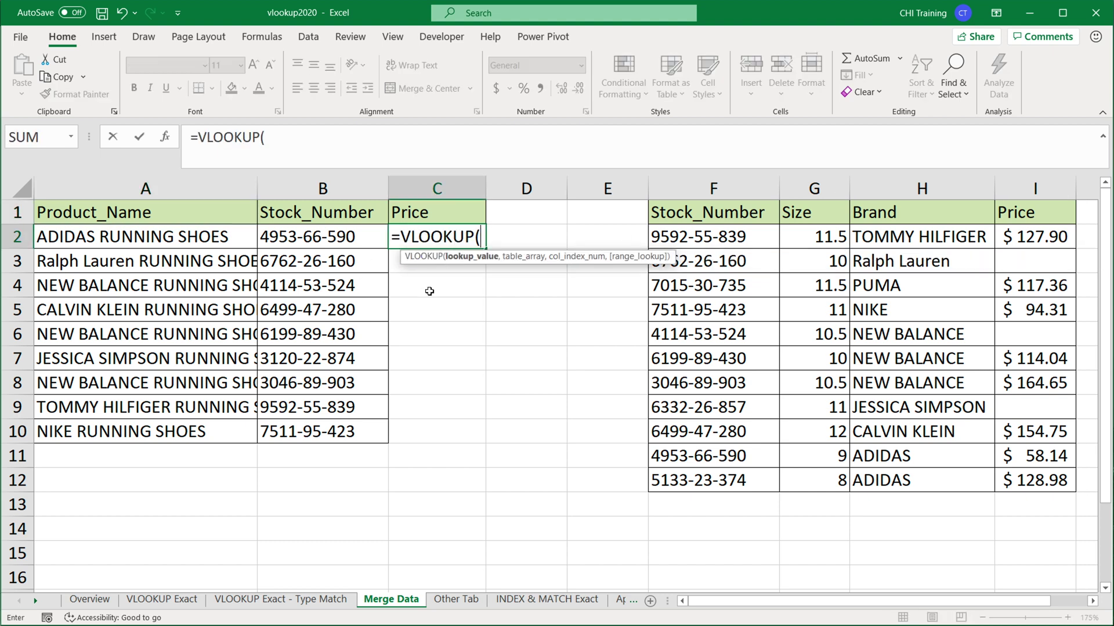
click(311, 235)
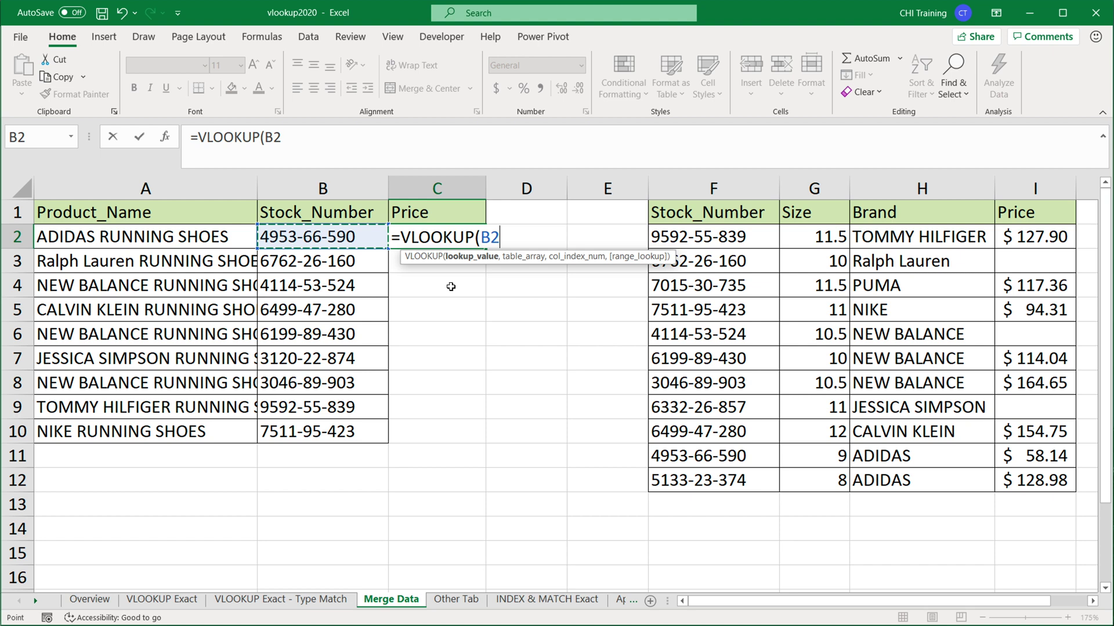
text(,)
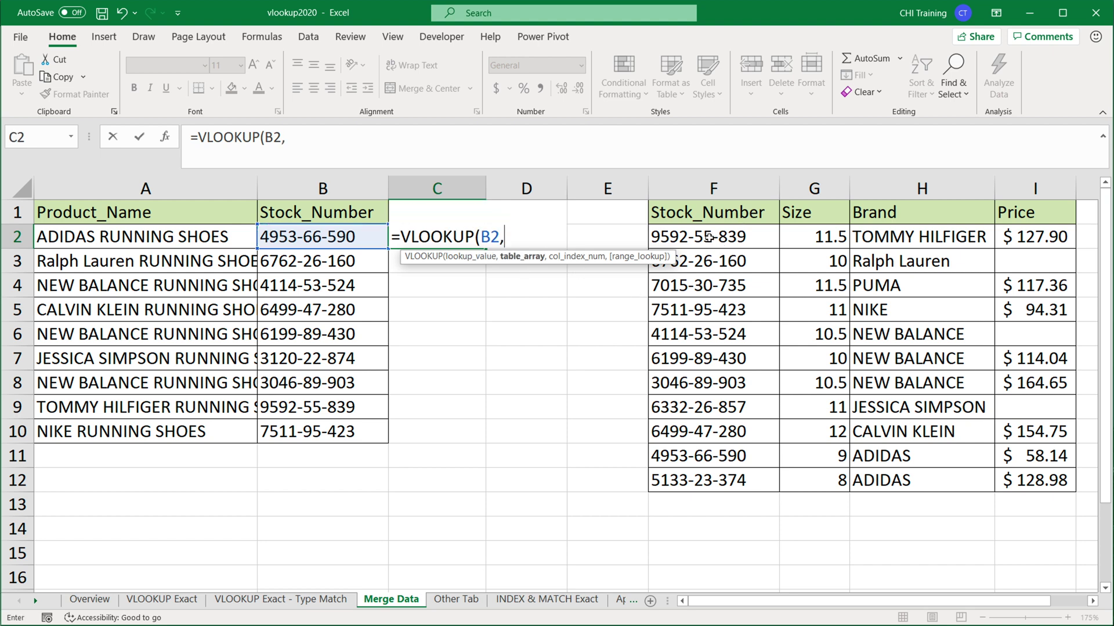
Step: Complete the VLOOKUP in C2 with the absolute table range $F$2:$I$12, column index 4 and exact match 0
drag(711, 236, 1038, 480)
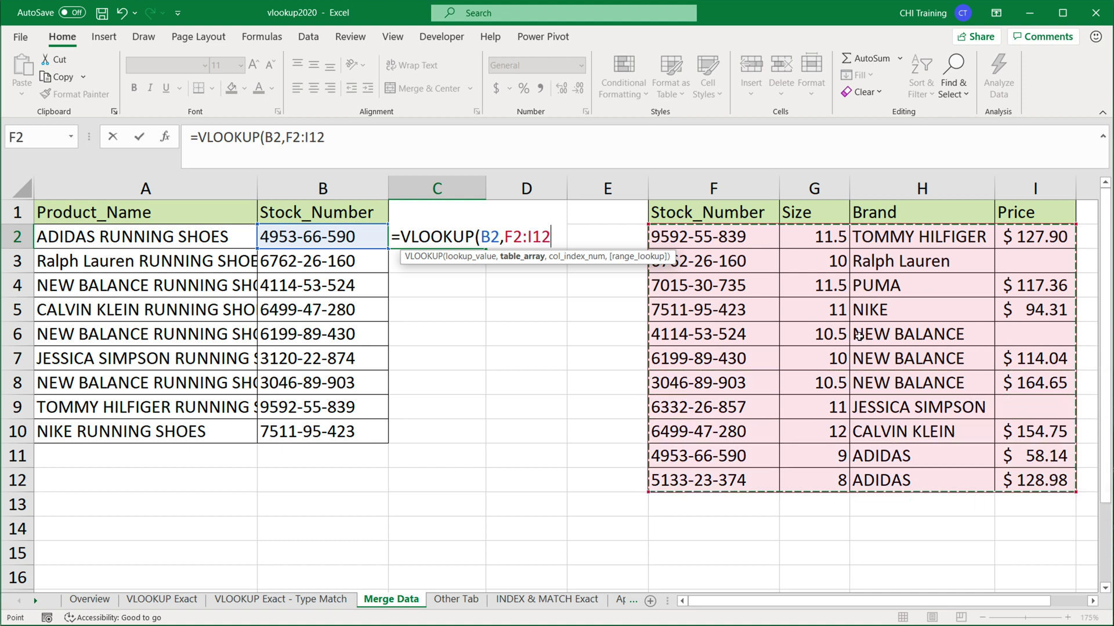
key(F4)
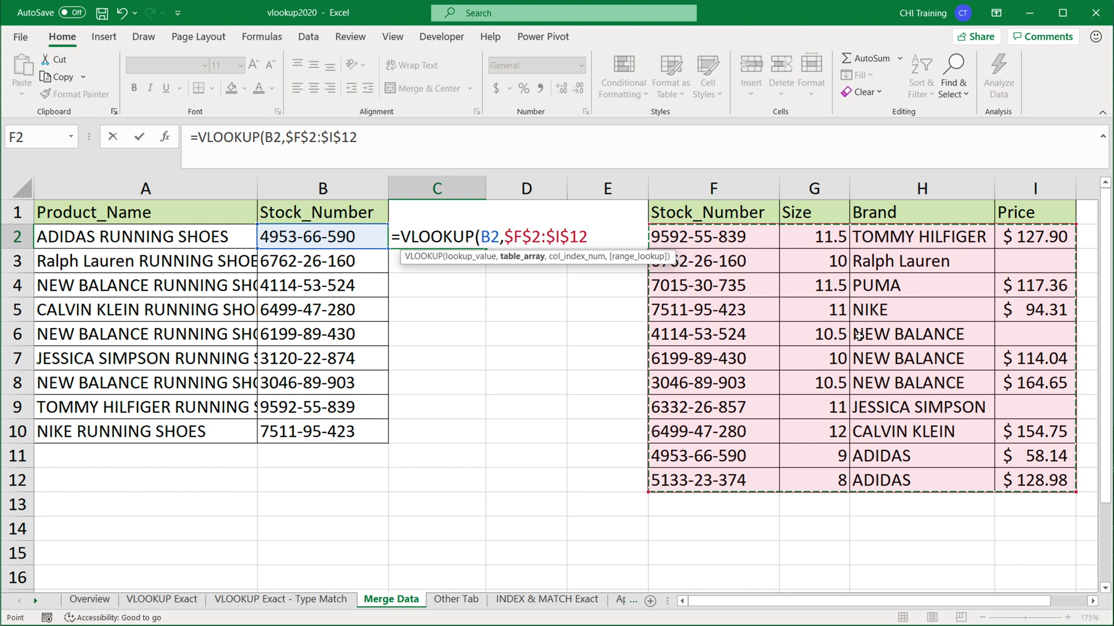
text(,)
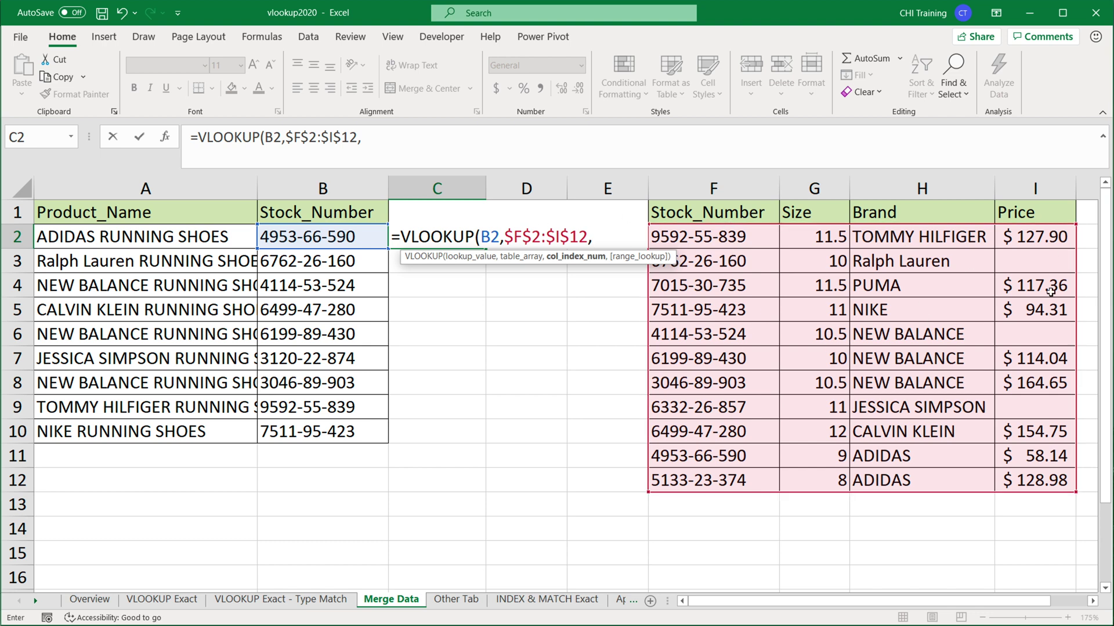
text(4,)
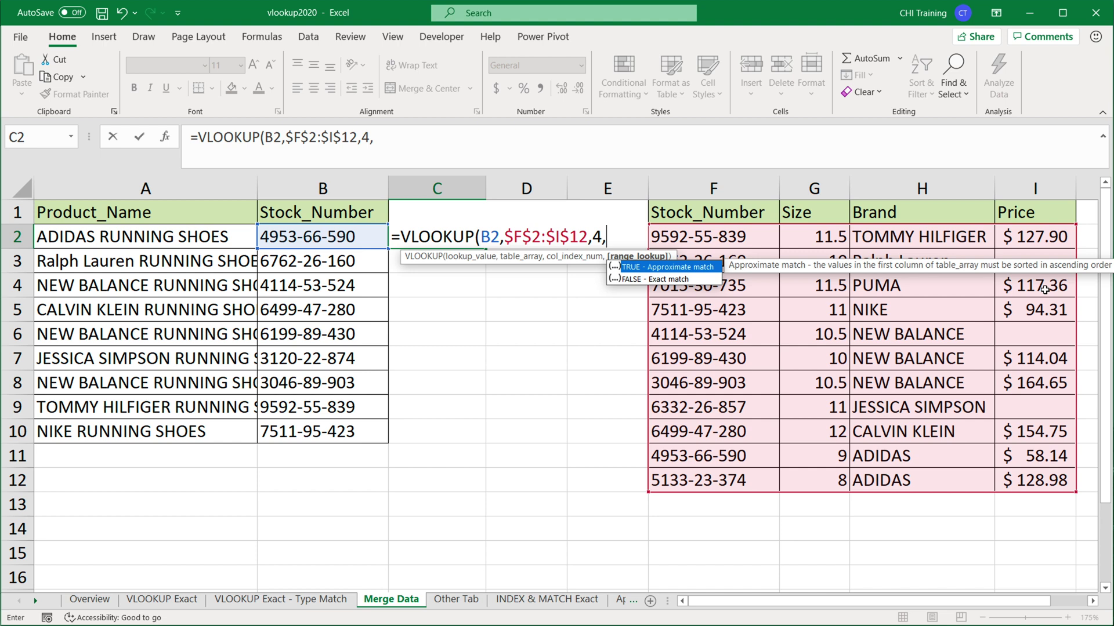
text(0))
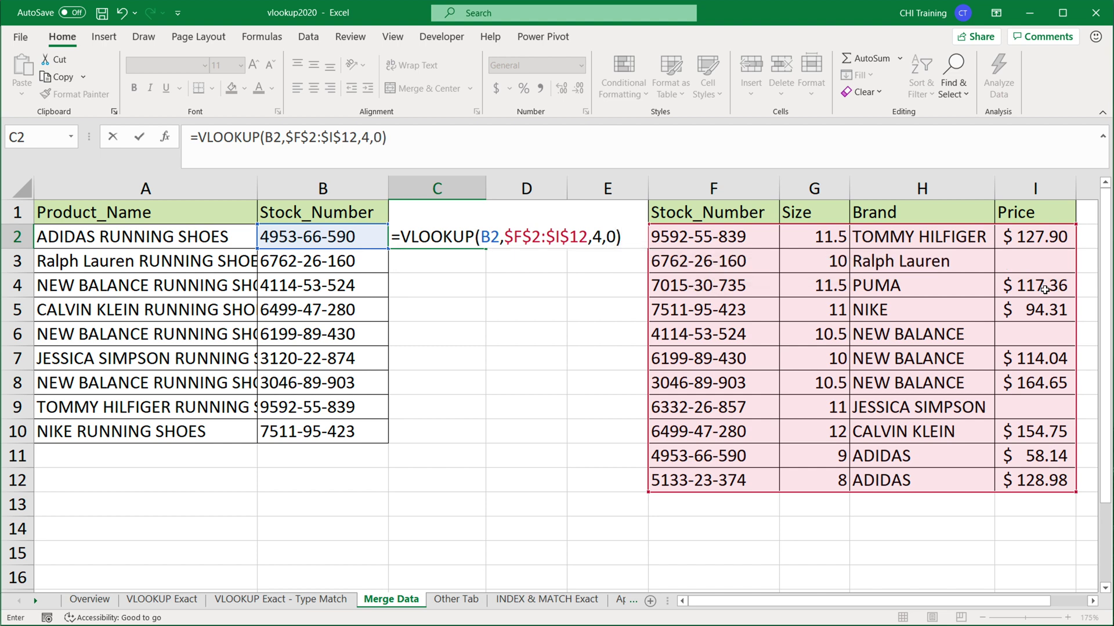
key(Return)
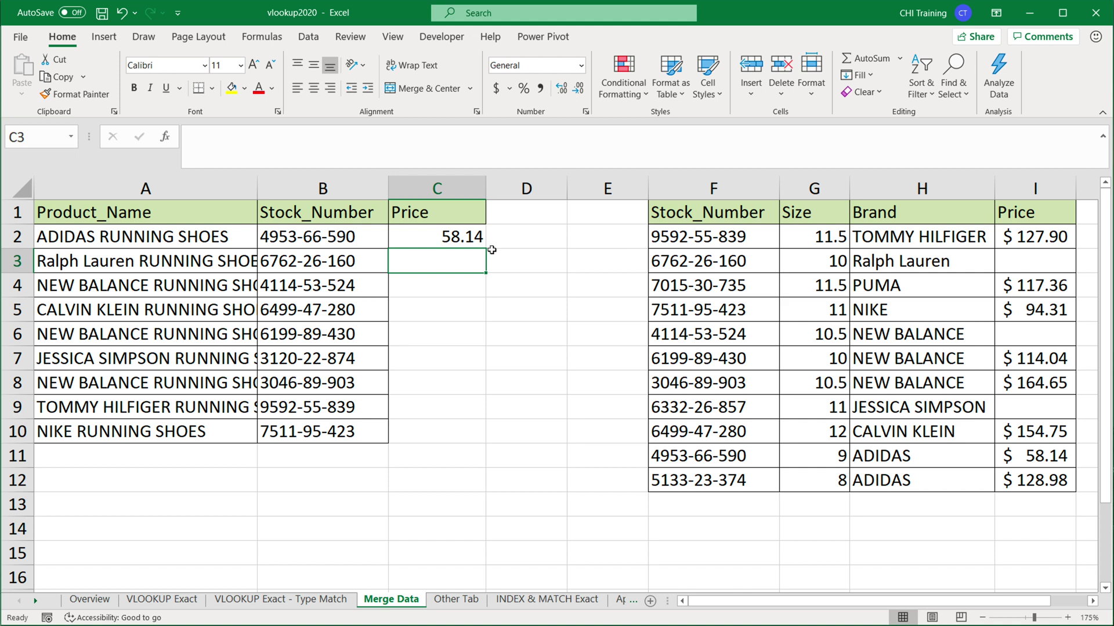
Step: Check C2's price against the matching stock number in the lookup table, and fill the VLOOKUP down to C10
click(476, 237)
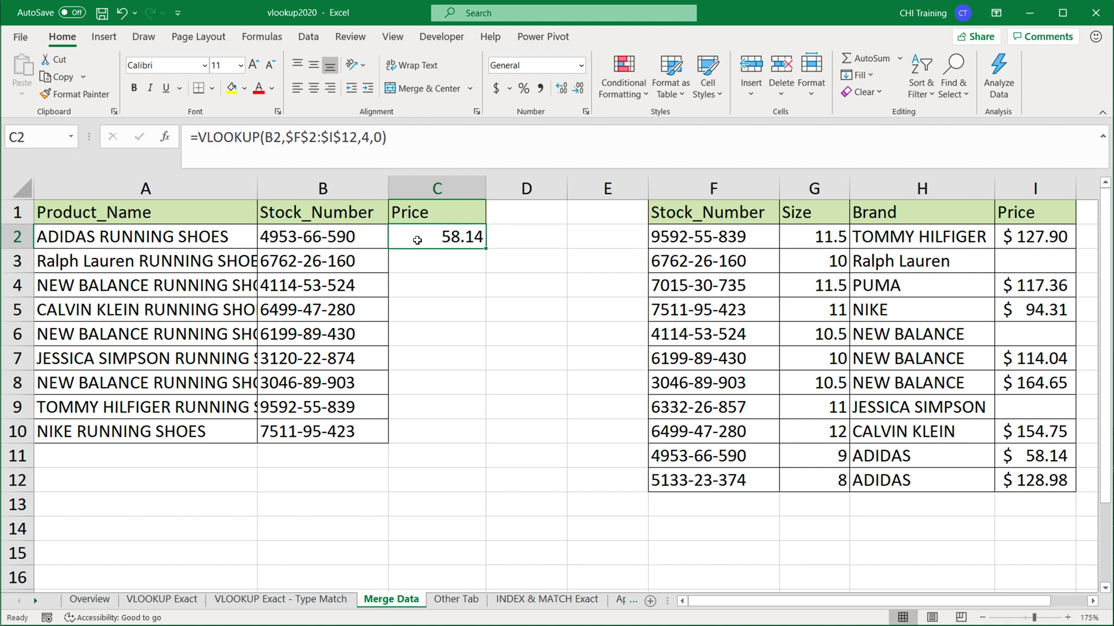
click(344, 237)
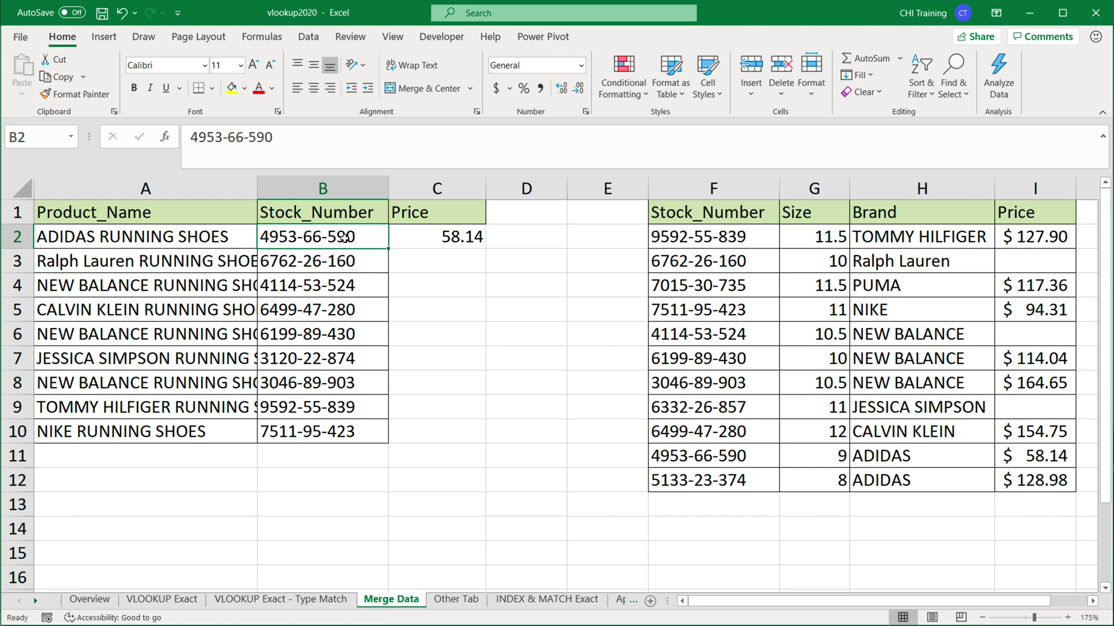
click(733, 458)
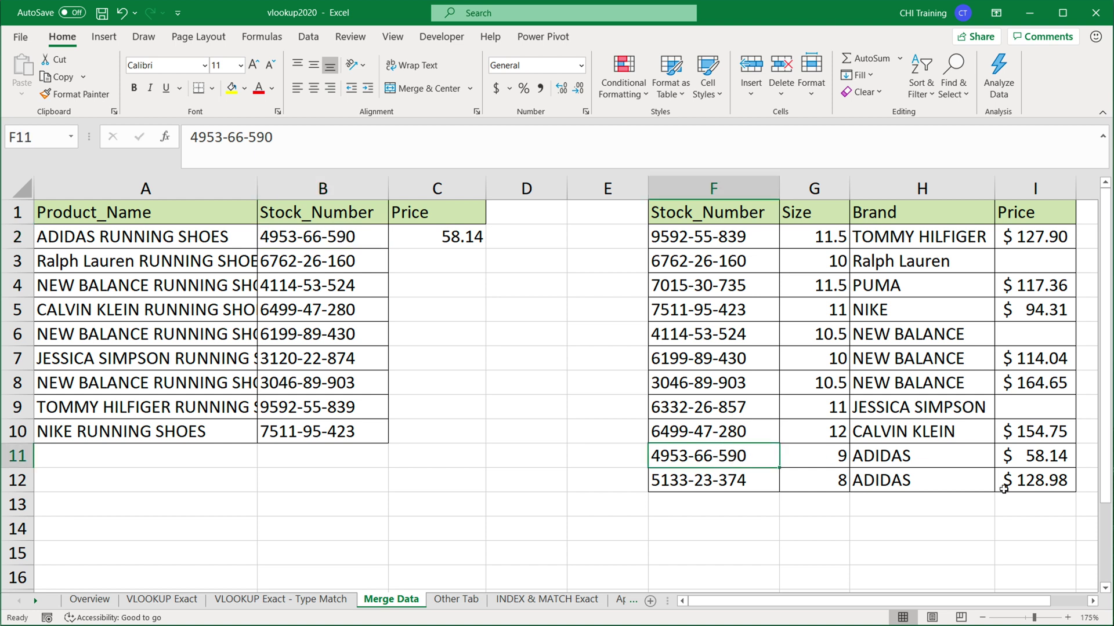
click(1036, 469)
click(467, 241)
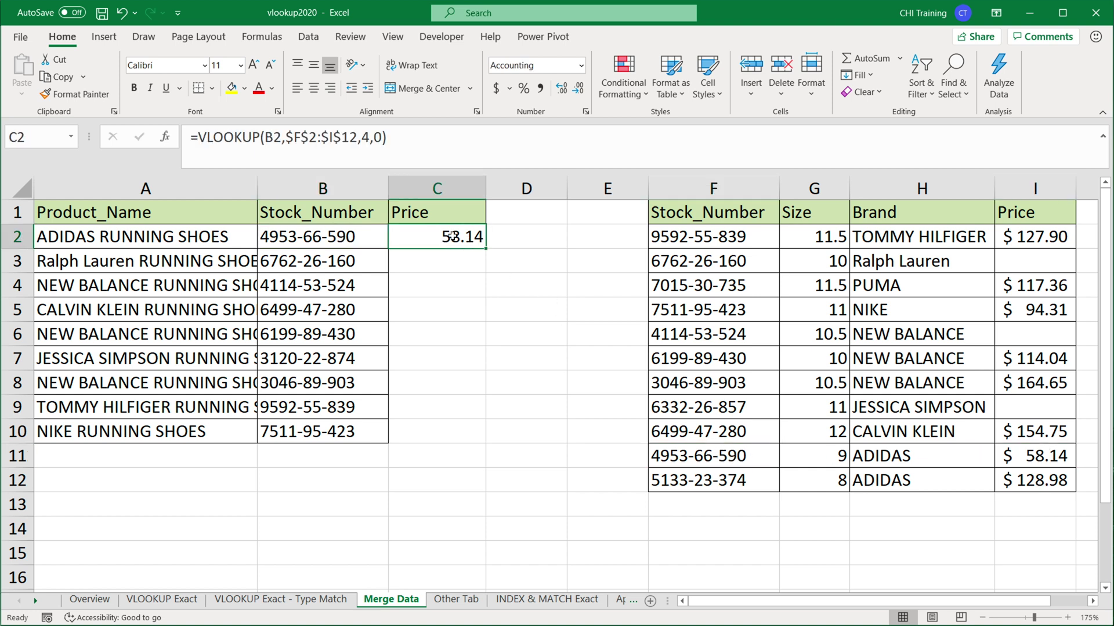
drag(485, 252, 461, 446)
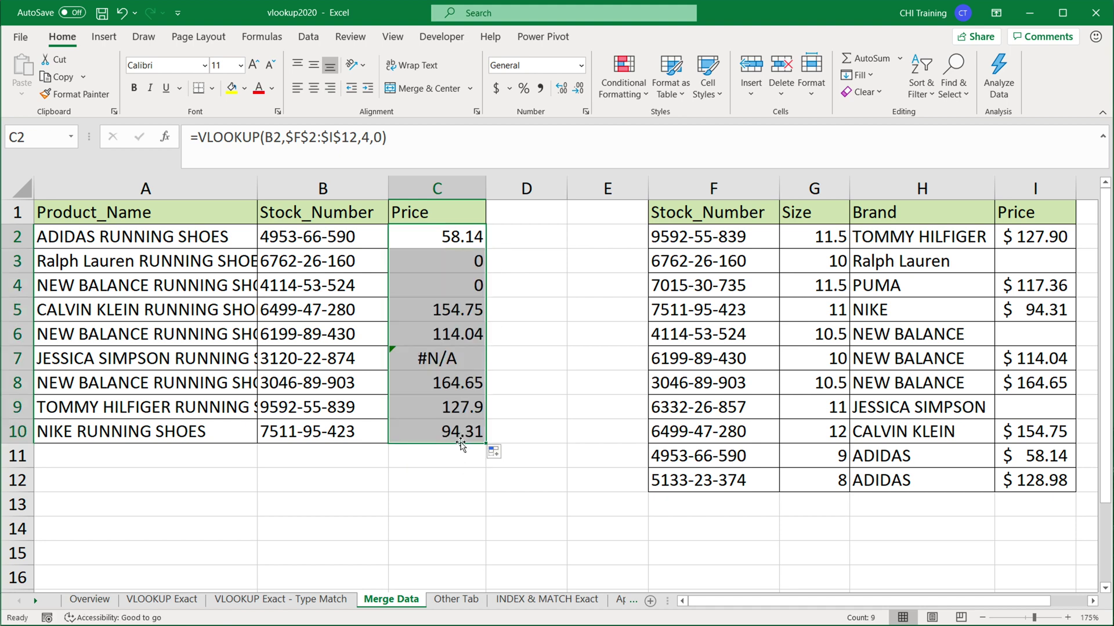
Step: Compare the VLOOKUP in C3 and its stock number in B3 with the matching lookup table entry and price cell I3
click(445, 262)
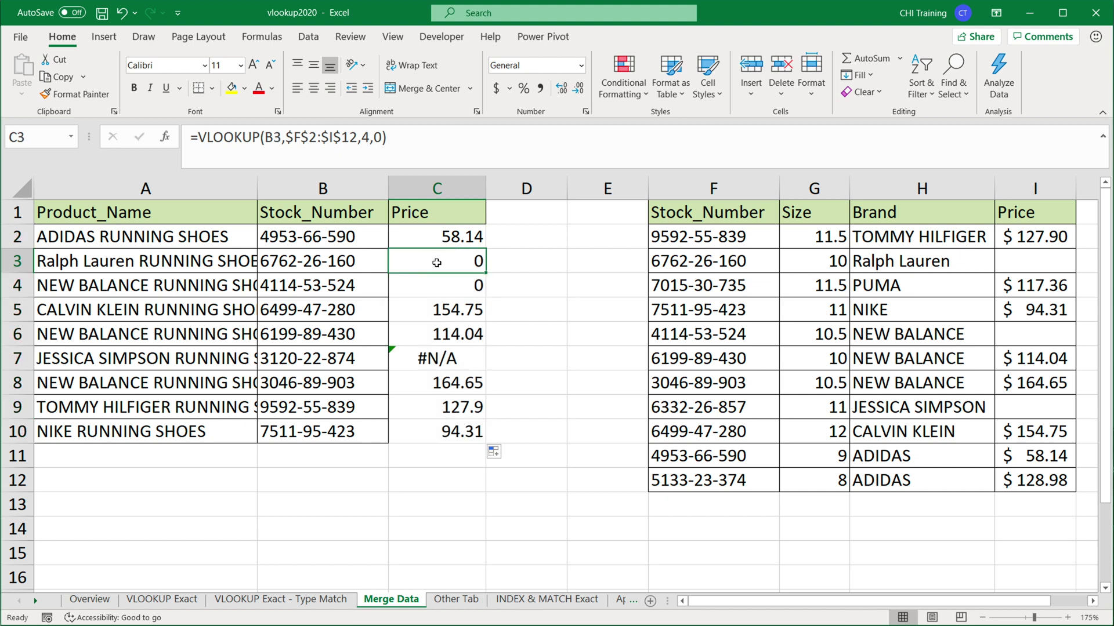
click(323, 265)
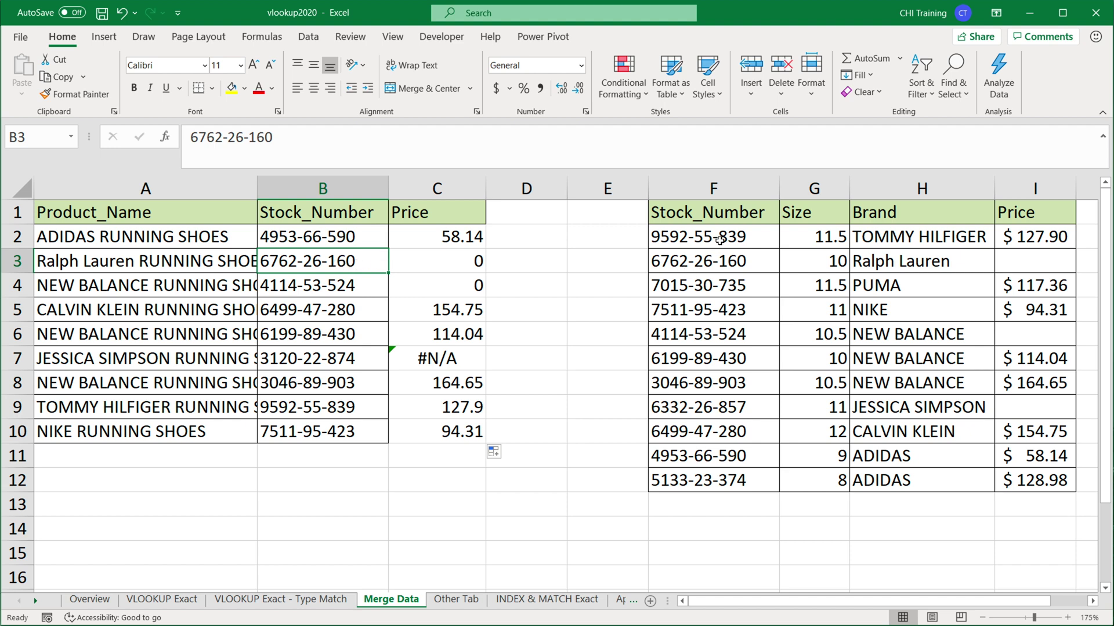
click(725, 261)
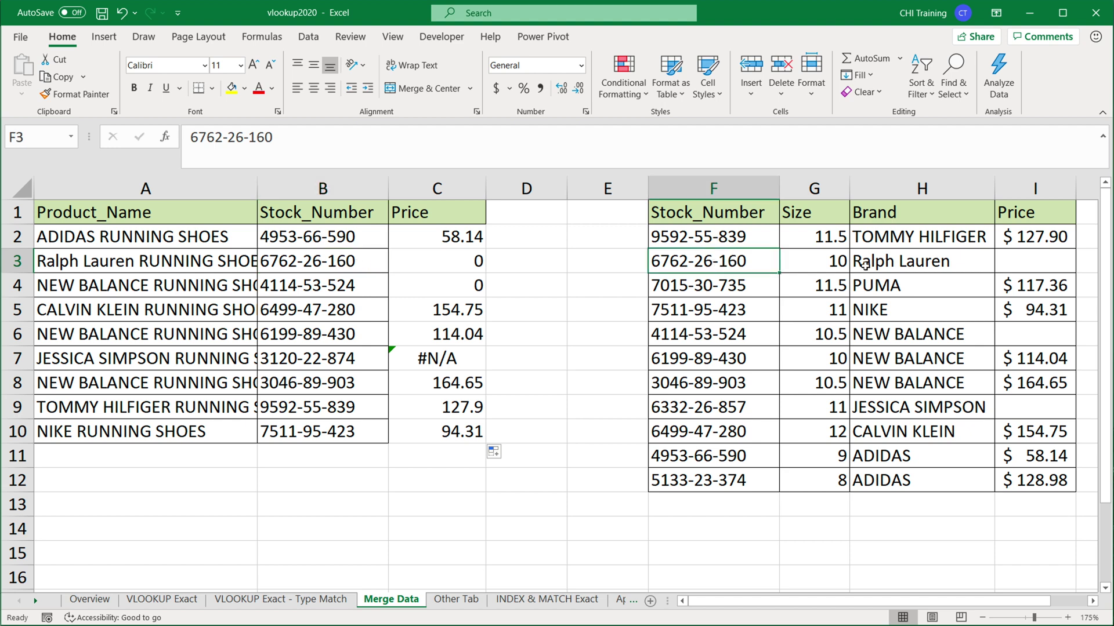
click(1036, 264)
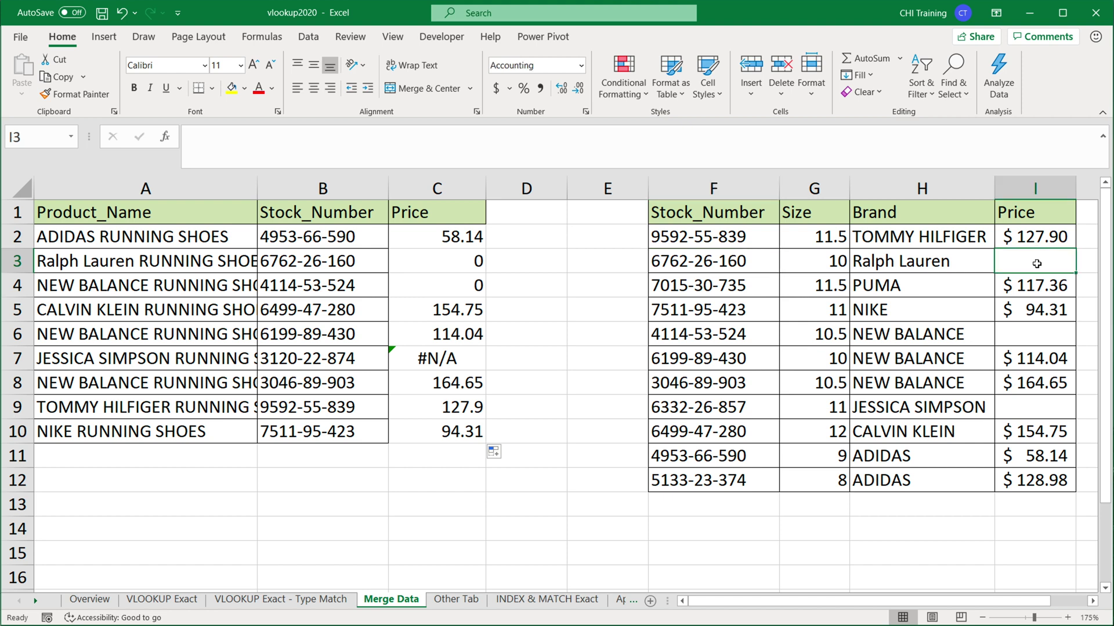
Step: Compare the stock number in B4 with its match in F6 and price cell I6, bolding F6 briefly and removing the bold
click(348, 285)
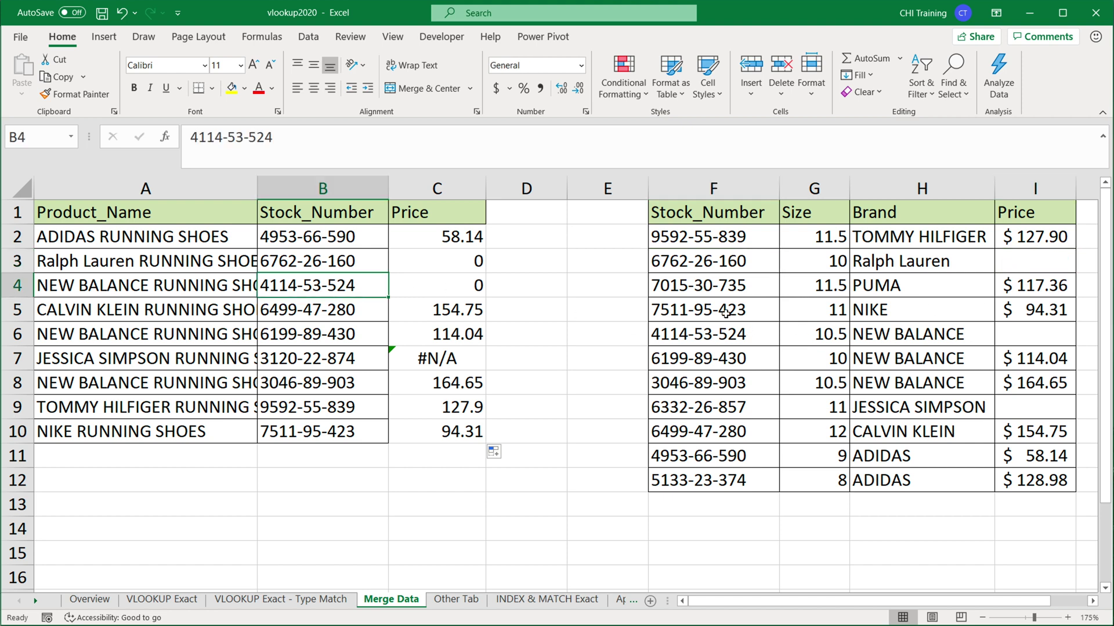
click(727, 340)
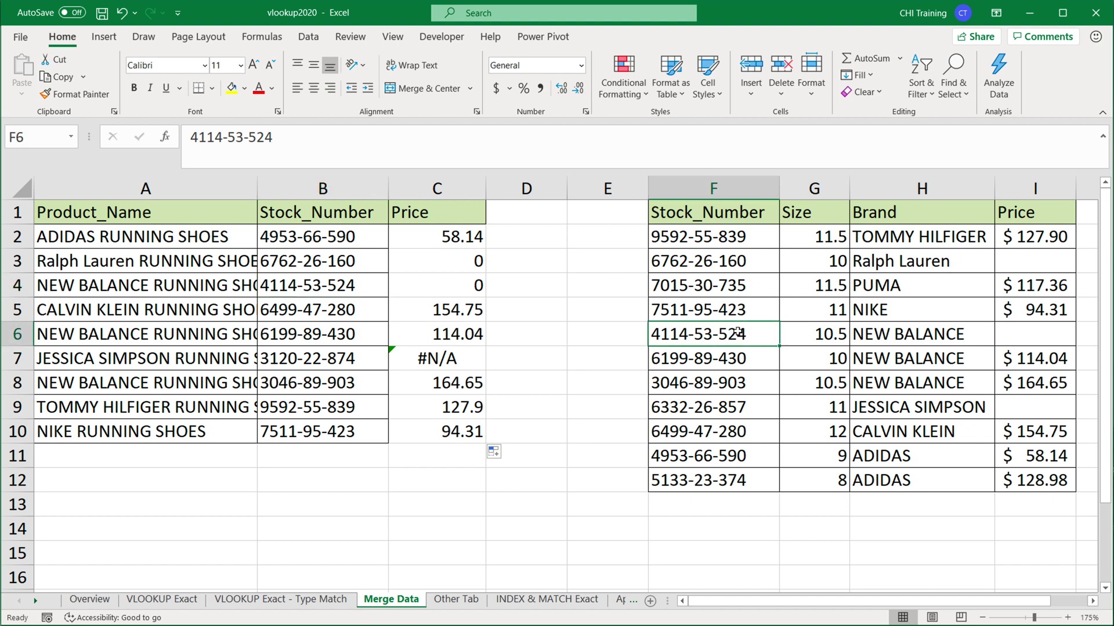
key(ctrl+b)
click(1040, 339)
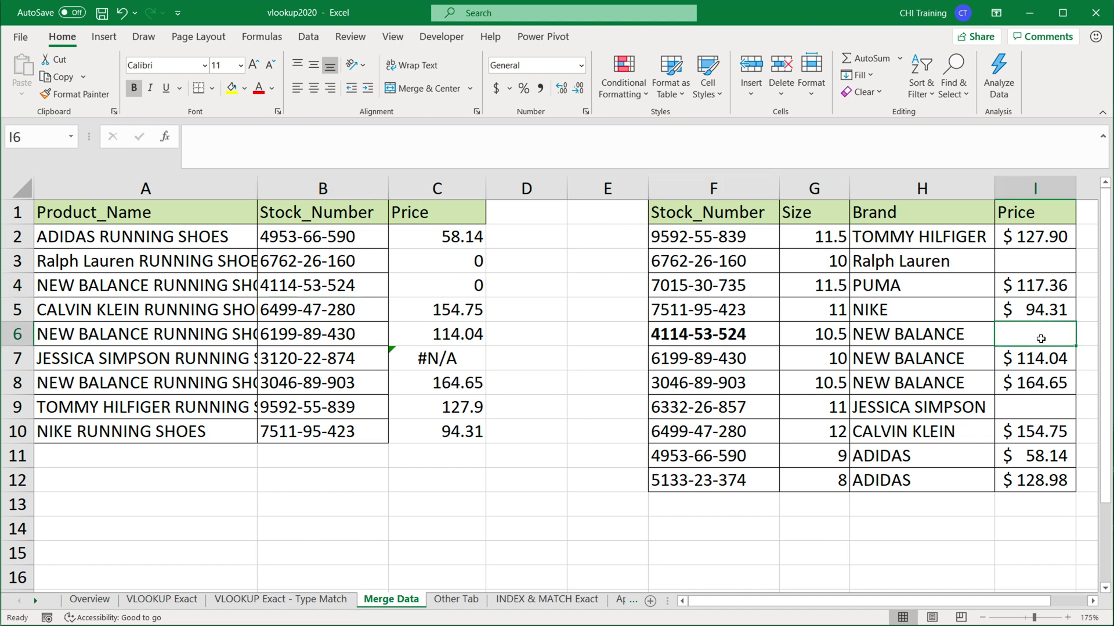
click(737, 338)
key(ctrl+b)
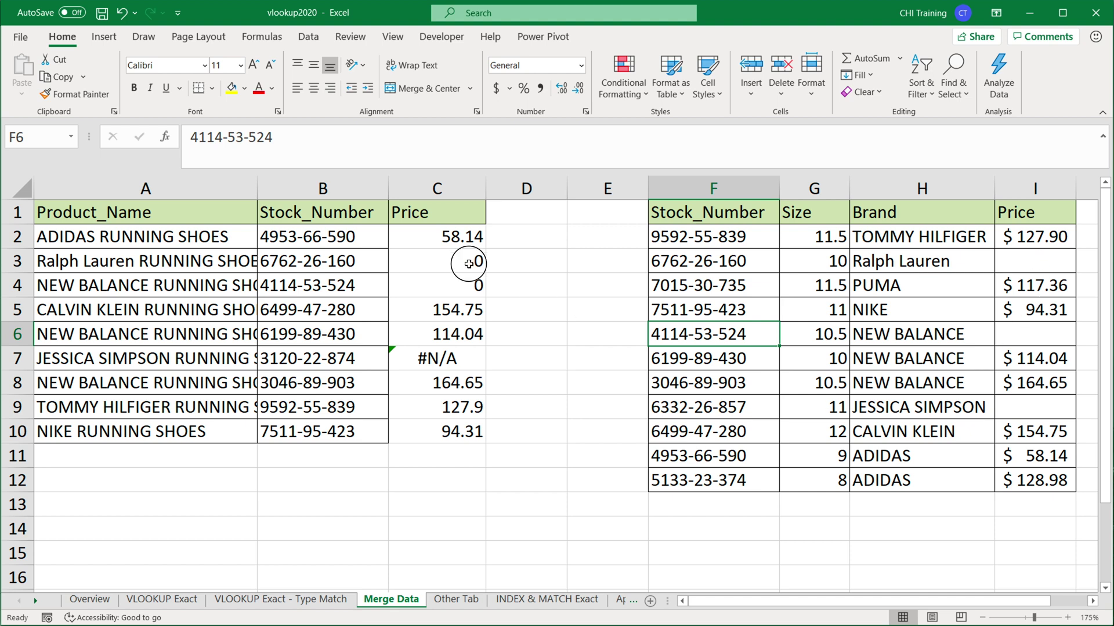
Step: Inspect the VLOOKUP results in C3:C4 and C7, and look for B7's stock number among the lookup stock numbers in F2:F12
drag(472, 260, 477, 287)
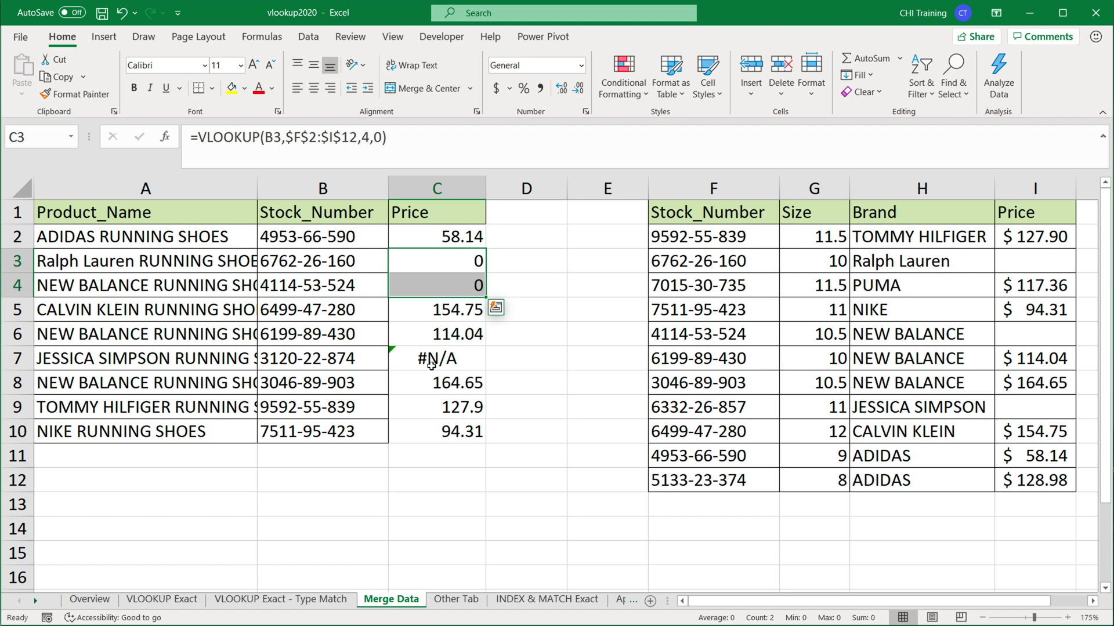
click(346, 360)
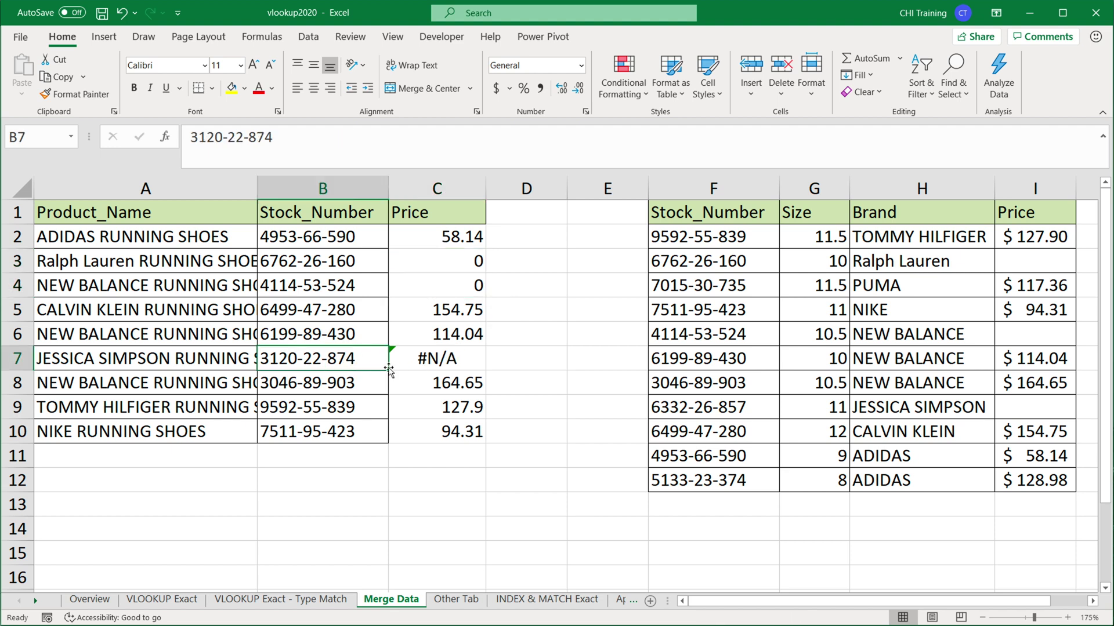
drag(742, 235, 734, 460)
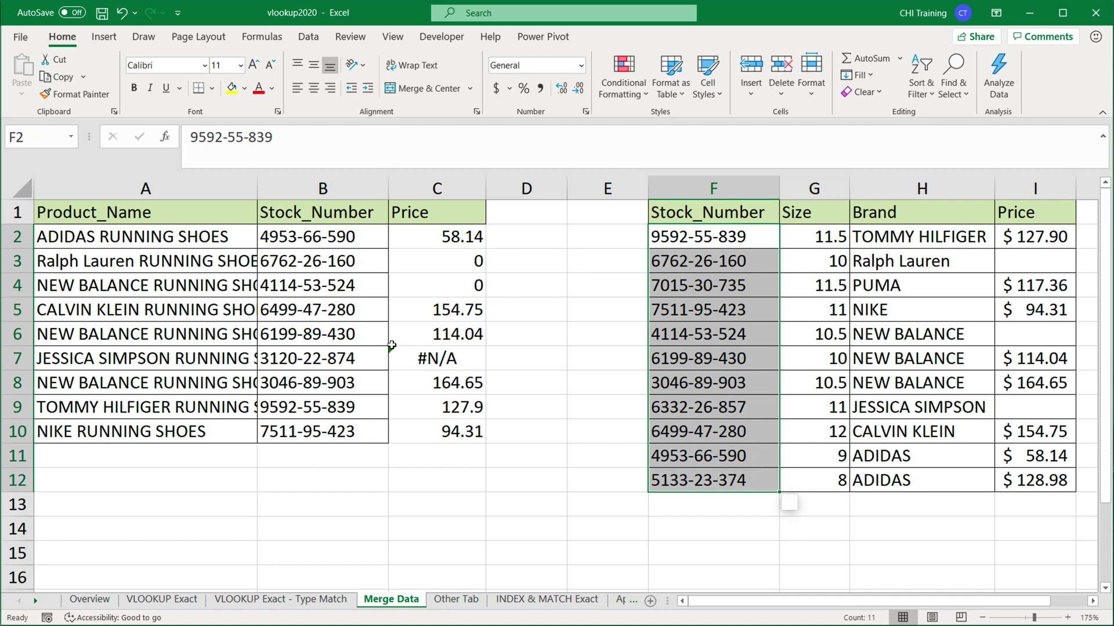
click(449, 358)
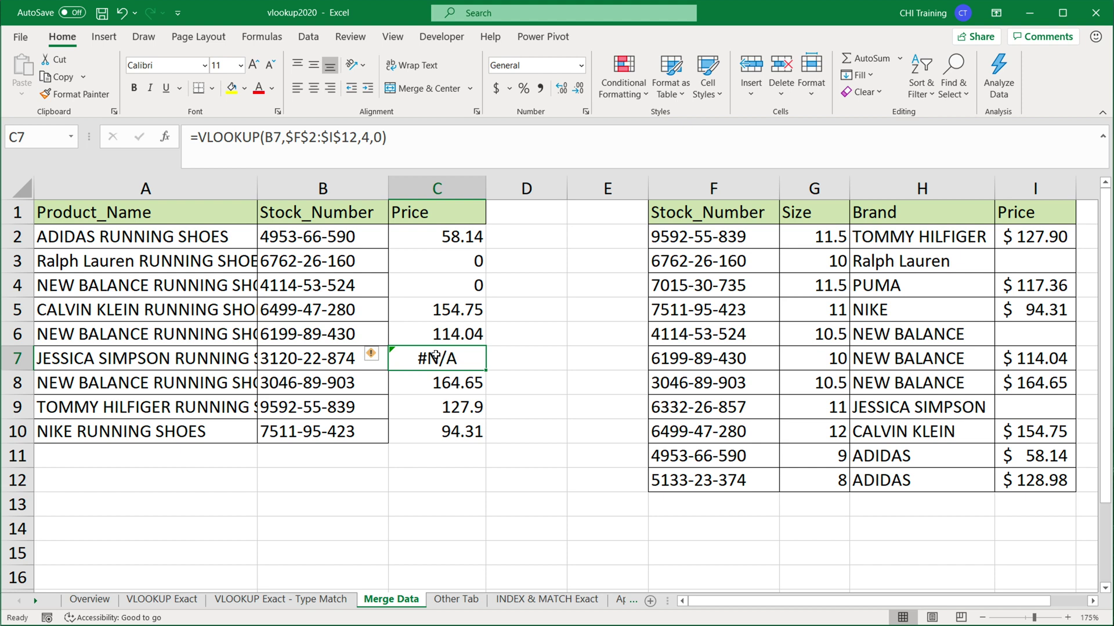
Step: Trace C4's result through the stock numbers in B4 and F6 to price cell I6, and contrast it with C7
click(449, 285)
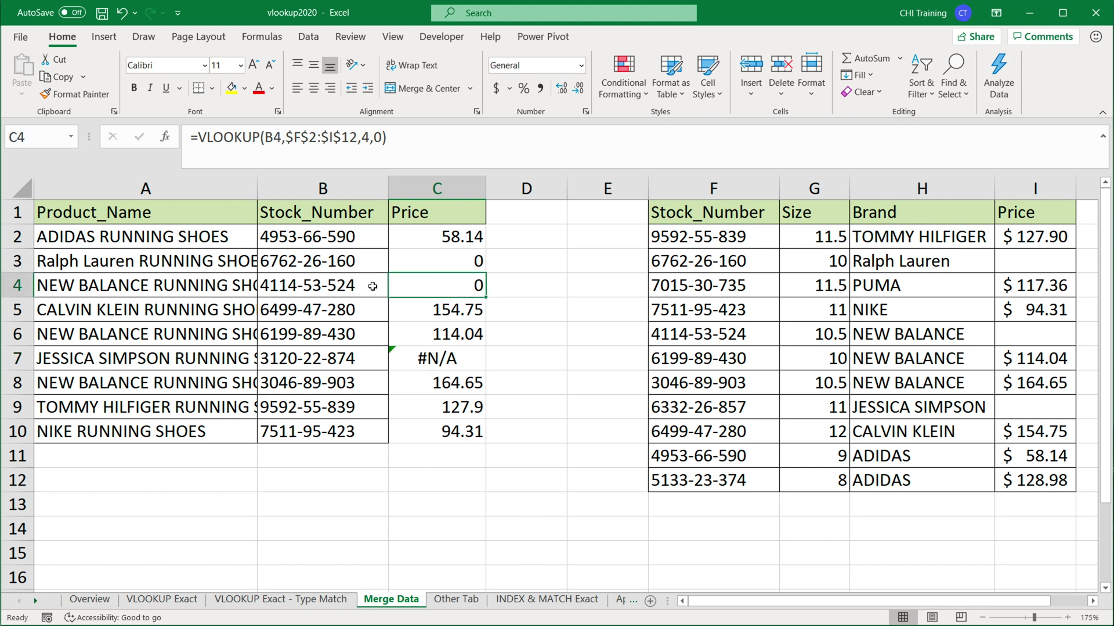
click(355, 288)
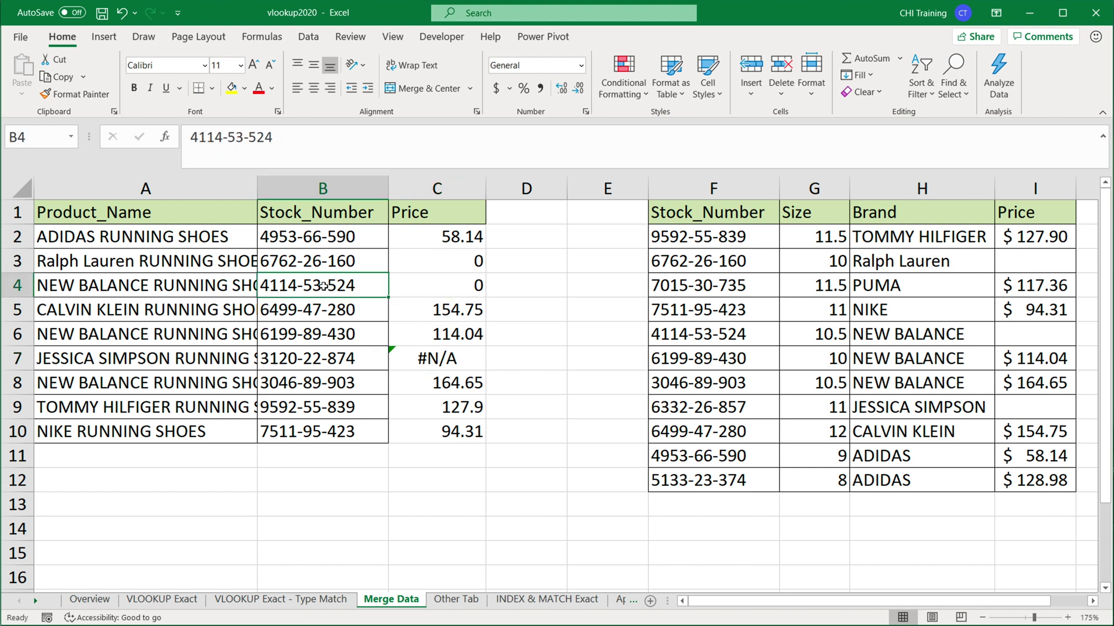
click(743, 335)
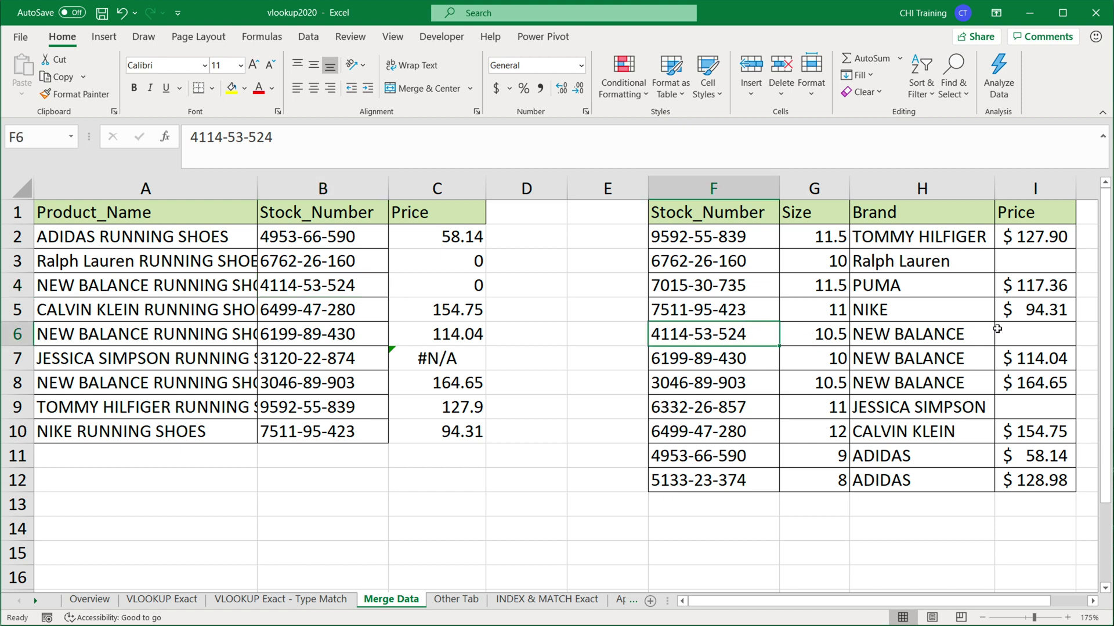
click(1043, 335)
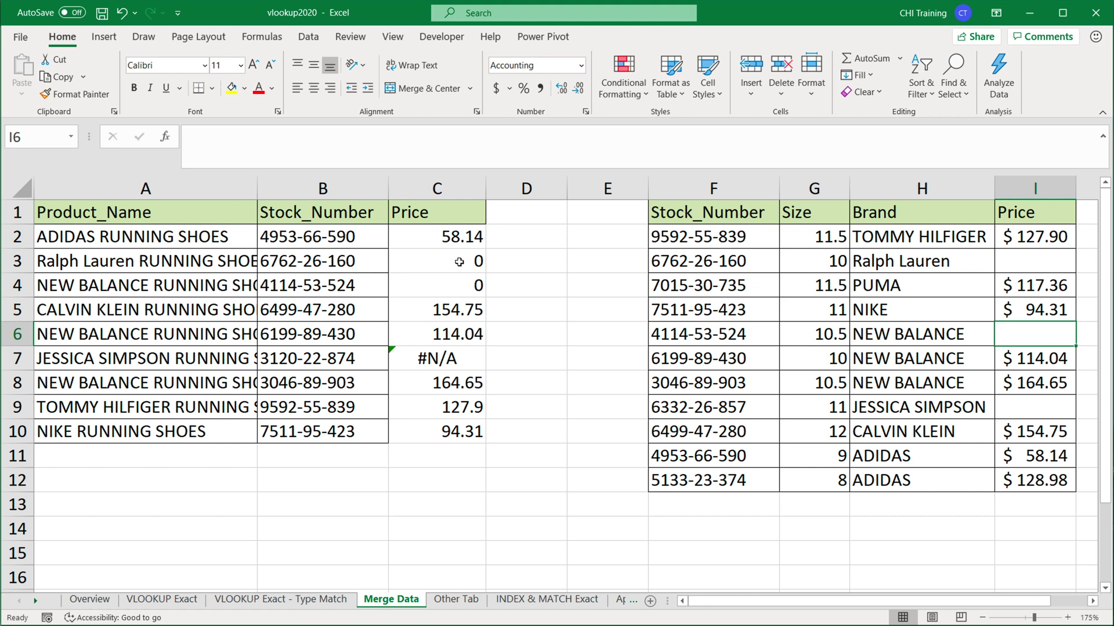
click(447, 361)
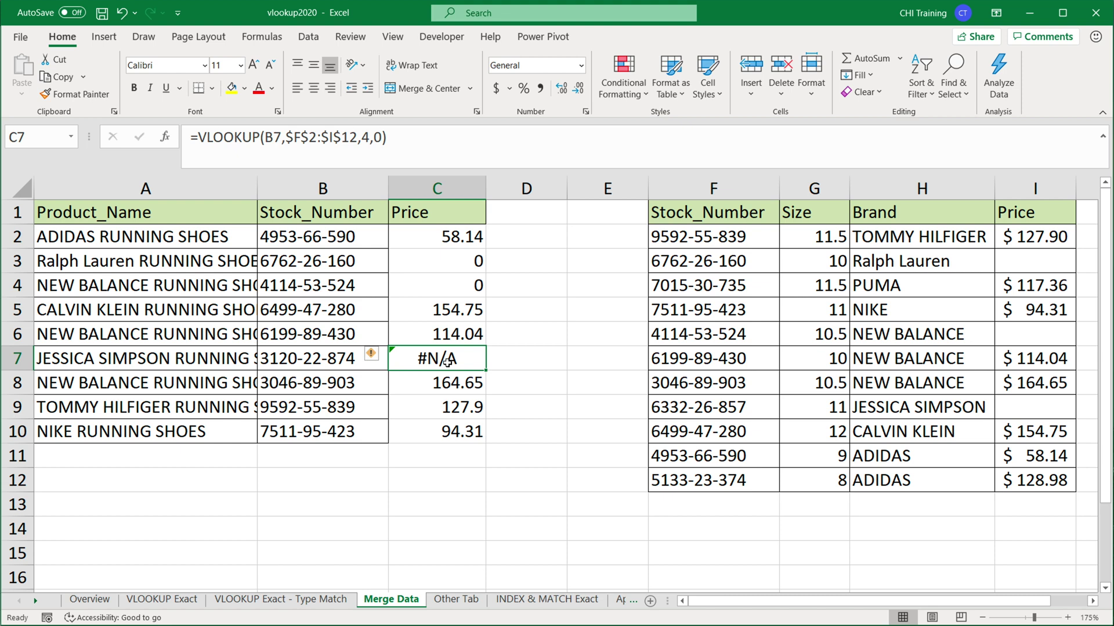
Step: Nest the VLOOKUP in C2 inside an IF that tests whether it equals 0 and returns empty text "" if true
click(436, 236)
double_click(436, 237)
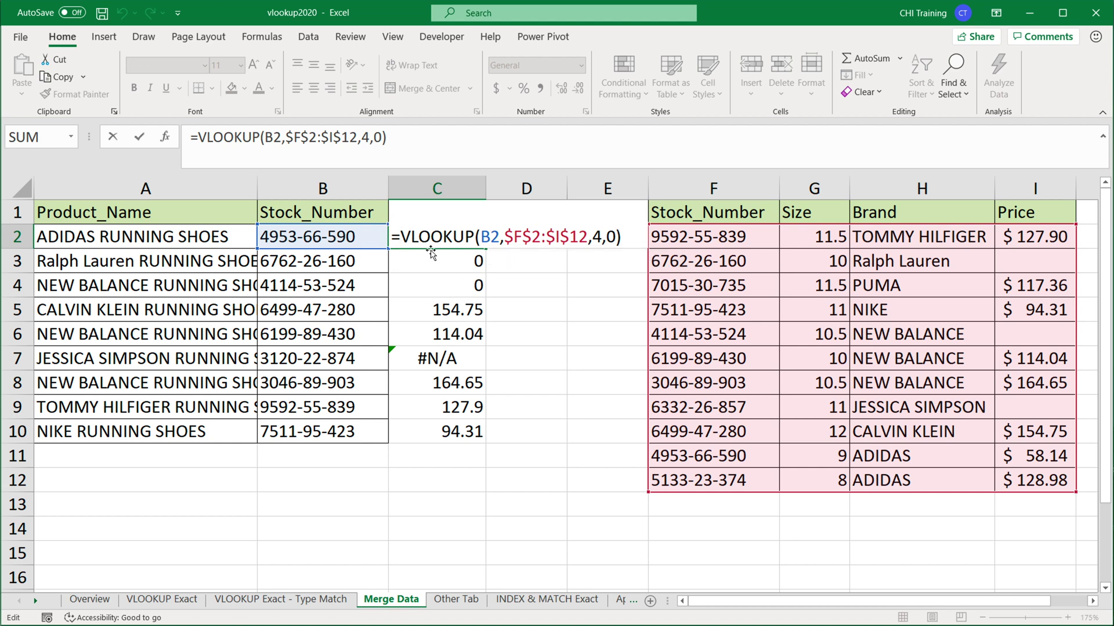
text(IF()
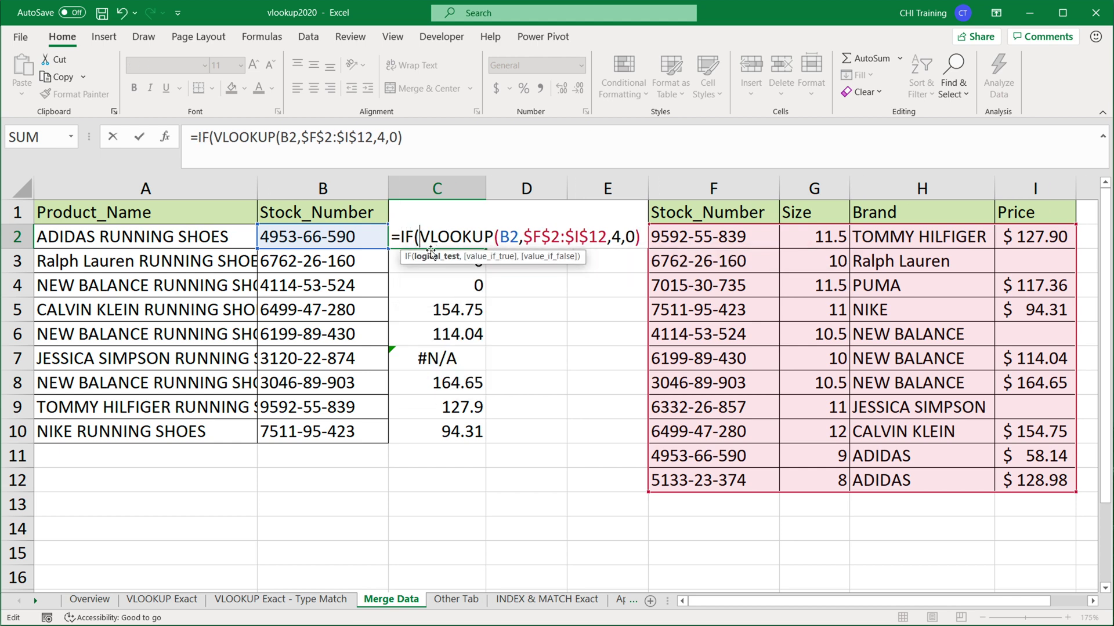
drag(420, 232, 638, 236)
click(643, 237)
text(=0)
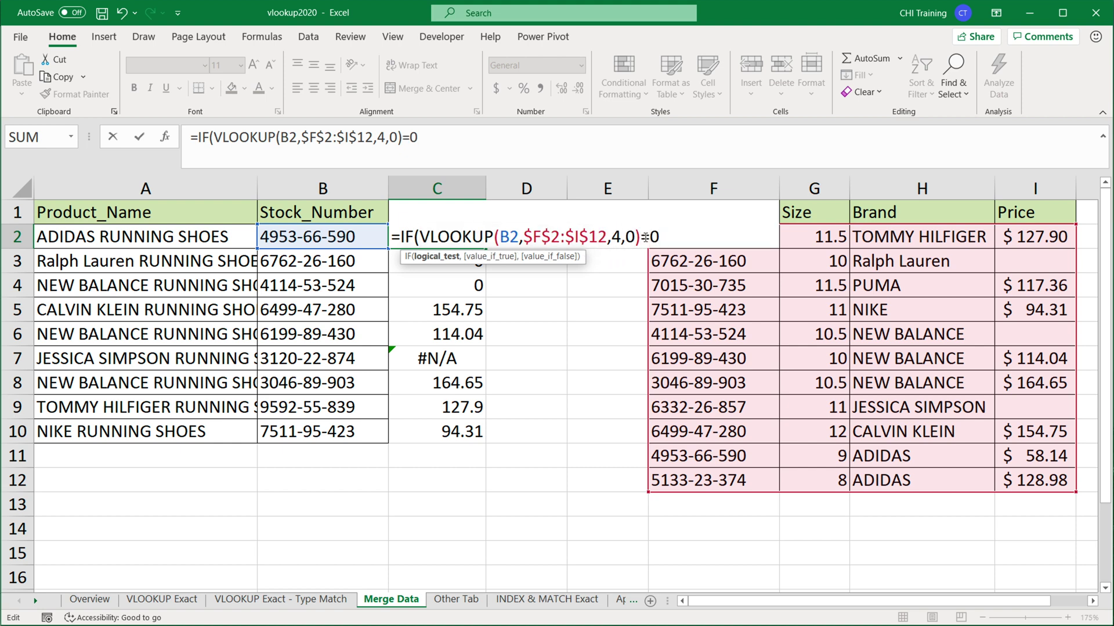
text(,"",)
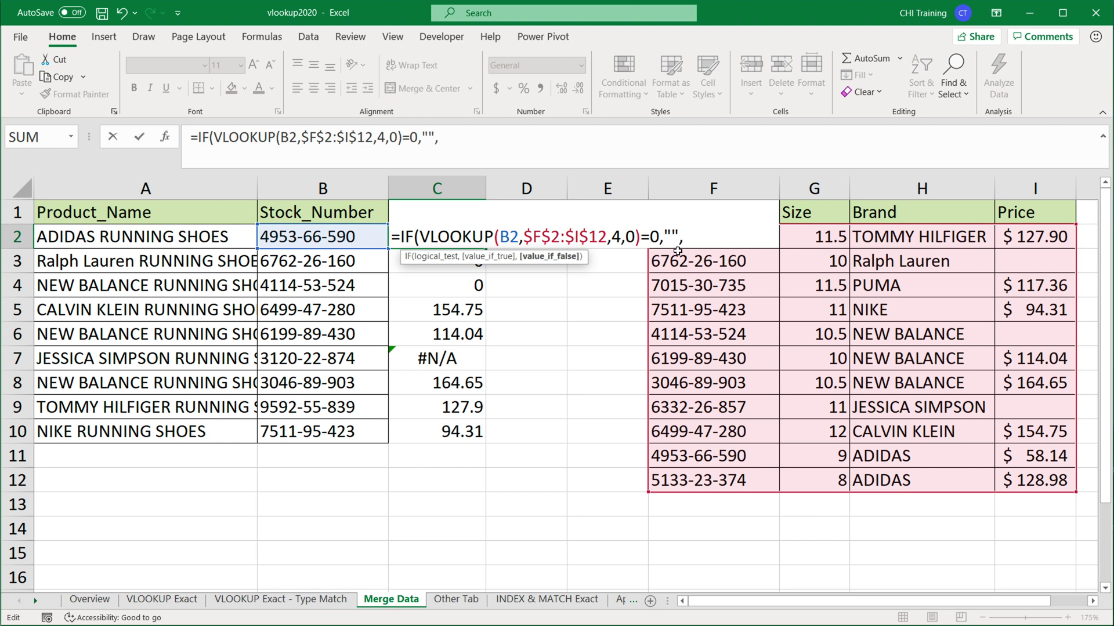
Step: Reuse a copy of VLOOKUP(B2,$F$2:$I$12,4,0) as the IF's value if false and complete the C2 formula
drag(640, 238, 423, 236)
key(ctrl+c)
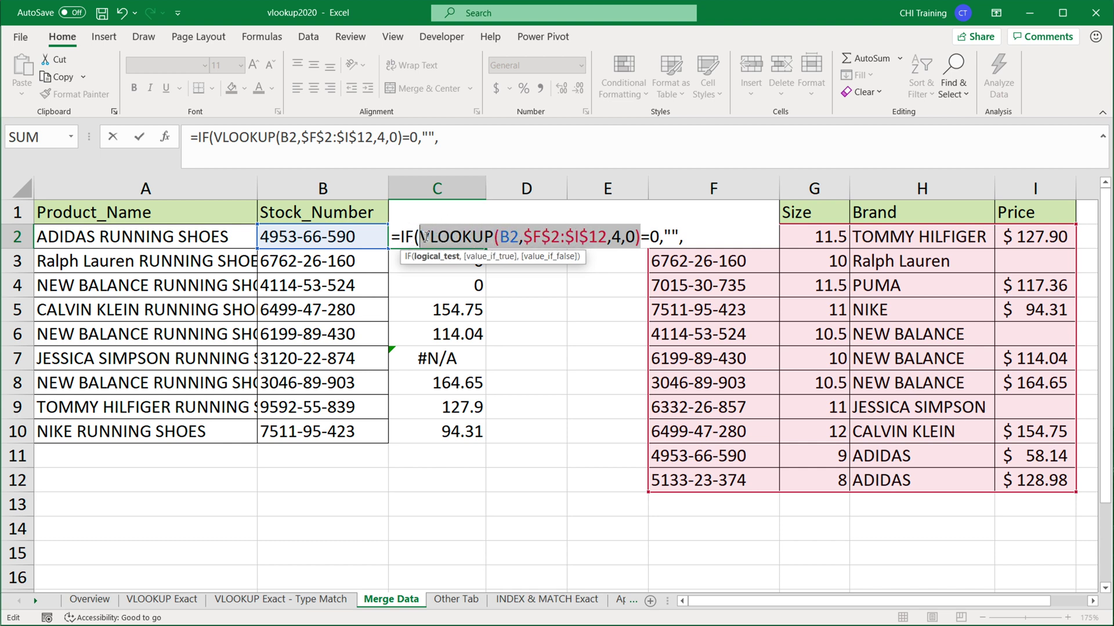
click(700, 238)
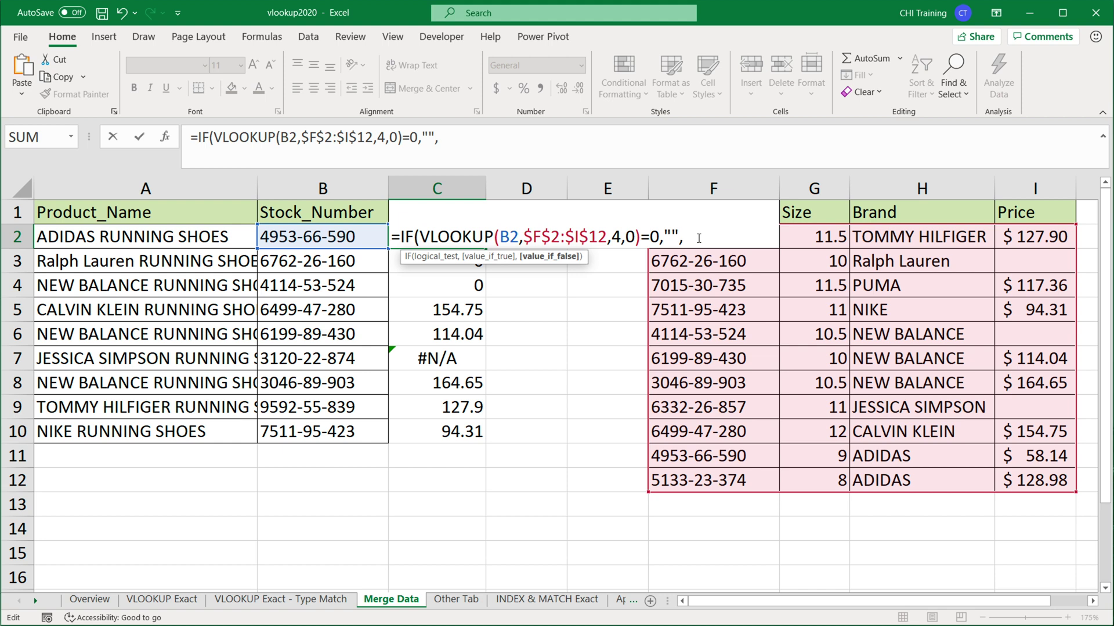
key(ctrl+v)
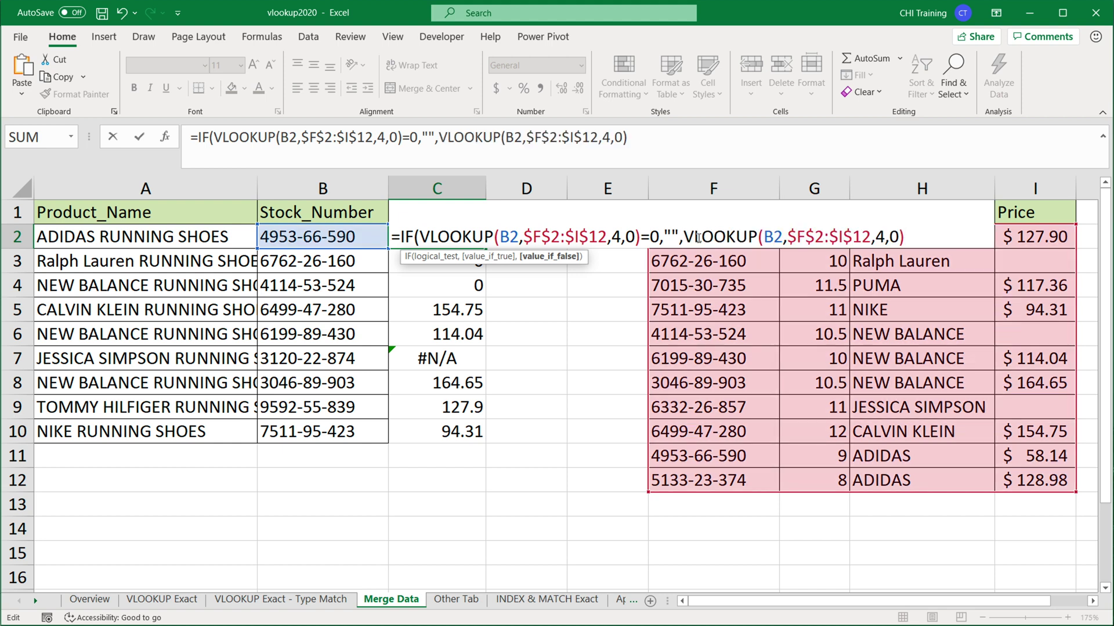
text())
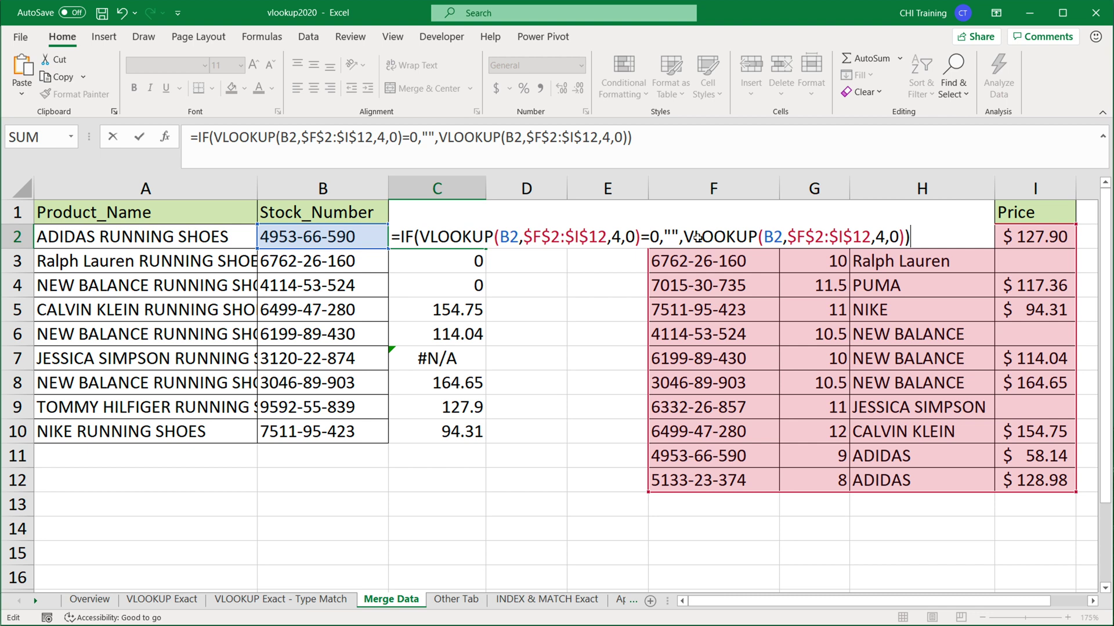
key(Return)
Step: Fill the IF formula from C2 down to C10 and check the results in C3:C4
click(472, 236)
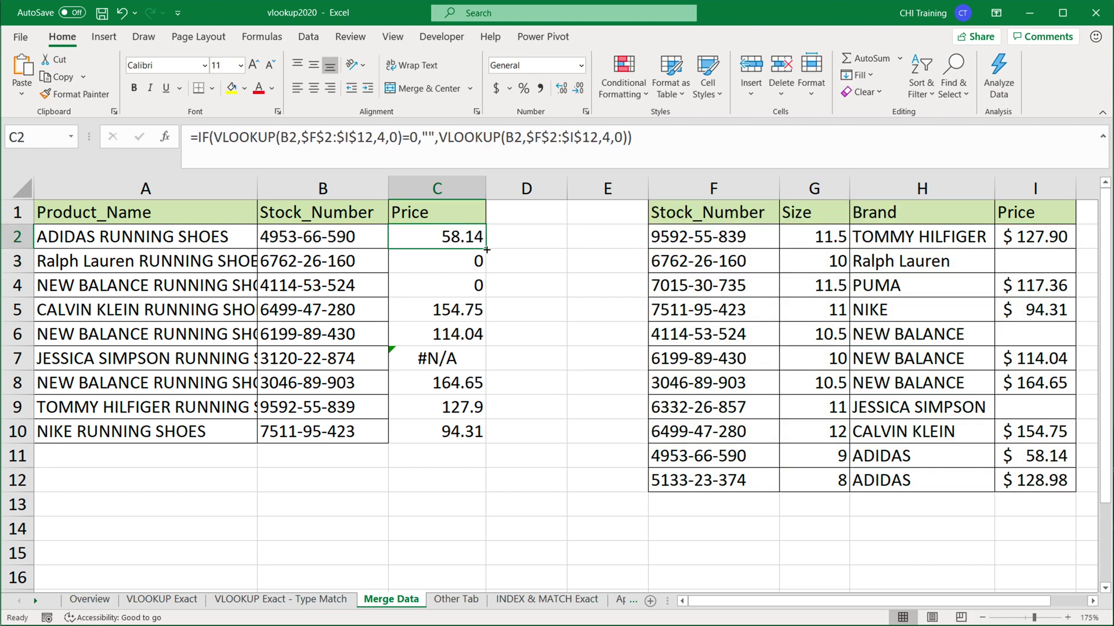
drag(486, 249, 488, 441)
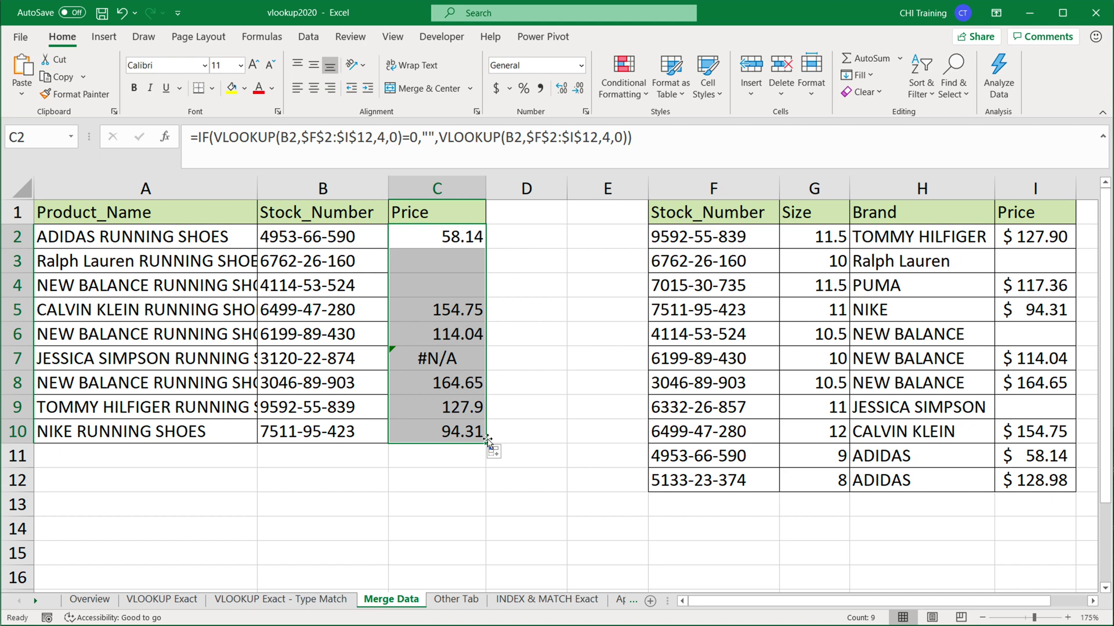
drag(456, 261, 455, 286)
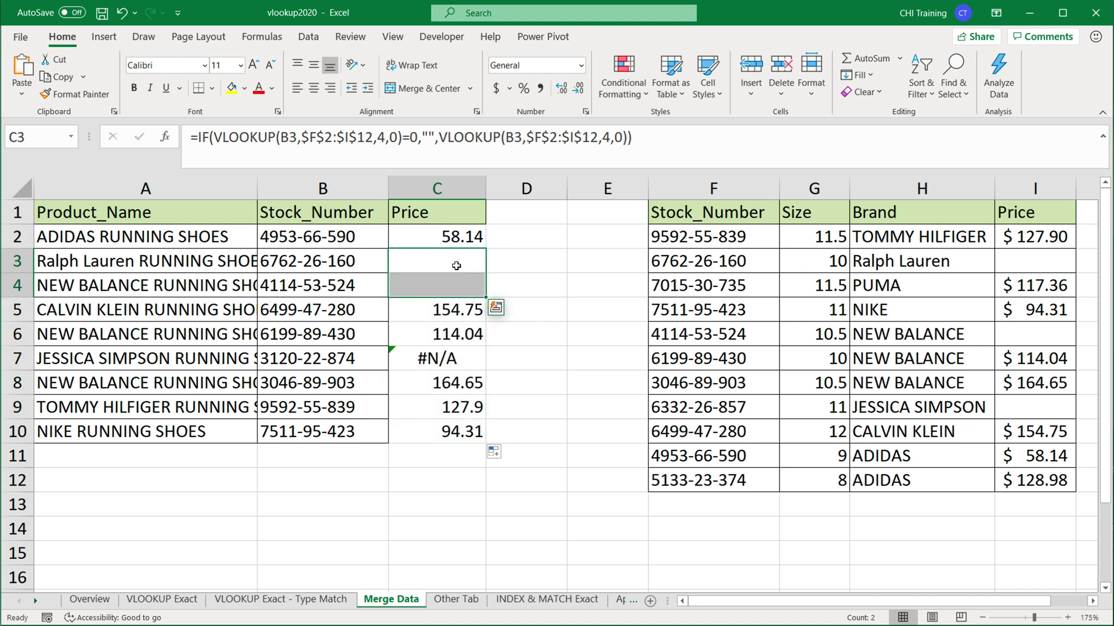
Step: Wrap the whole IF formula in C2 in IFERROR, returning "Unknown" if an error occurs
double_click(441, 236)
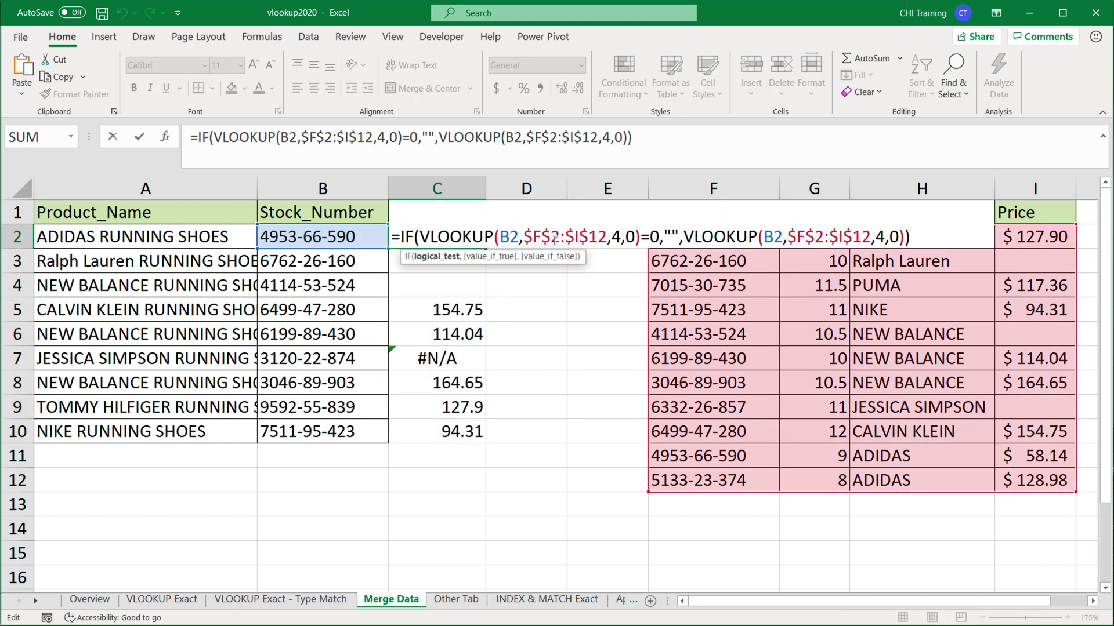
double_click(654, 238)
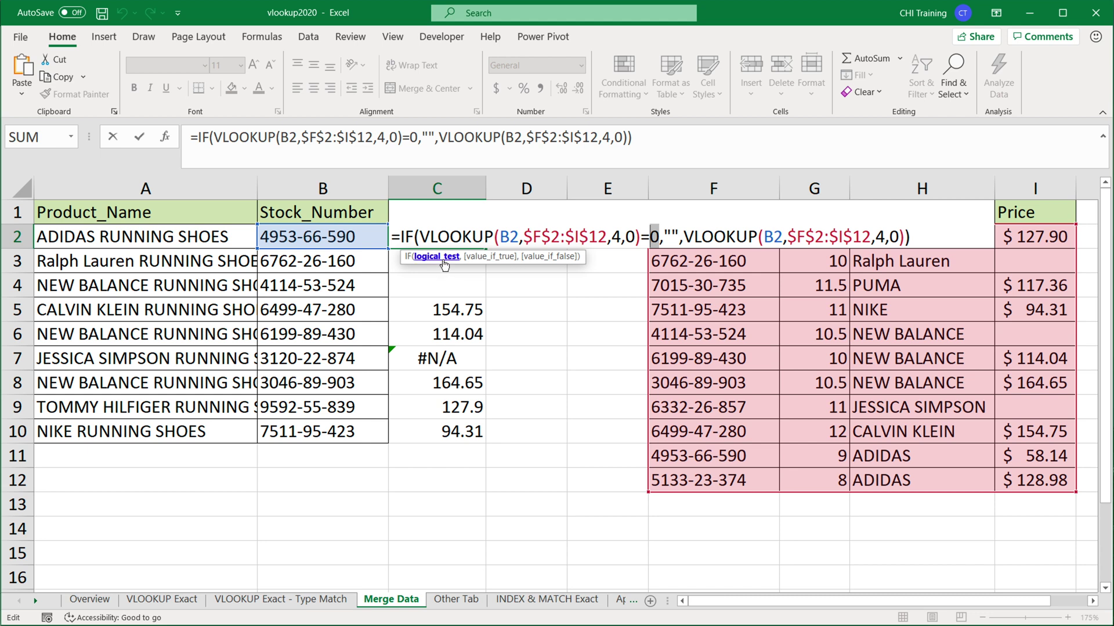
click(403, 237)
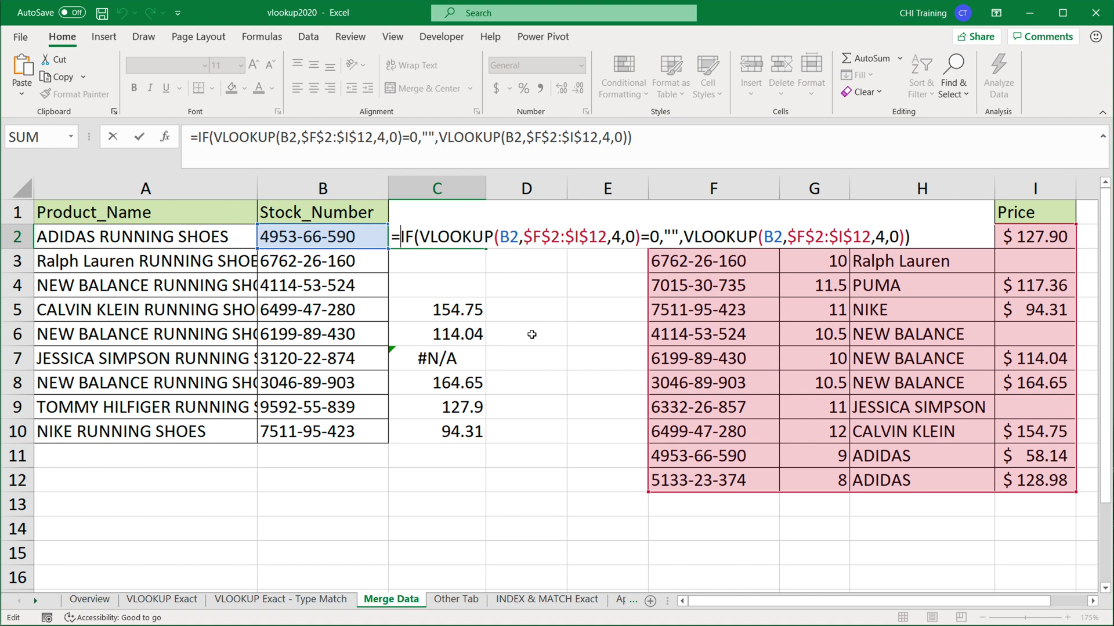
text(IFERRO)
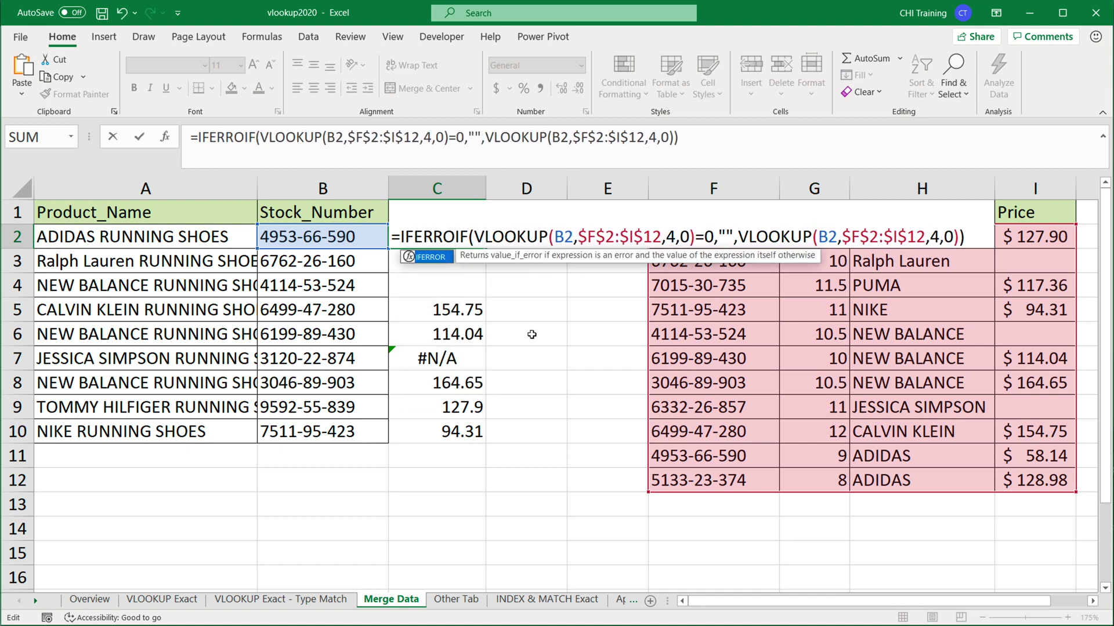
text(R()
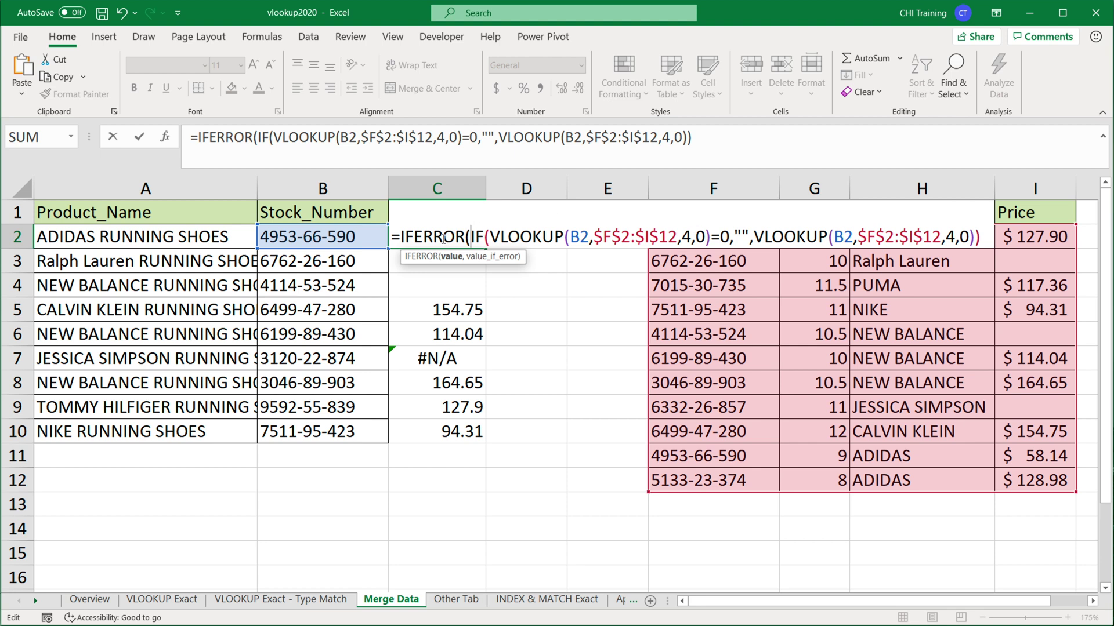
click(982, 237)
text(,)
text(")
text(Unk)
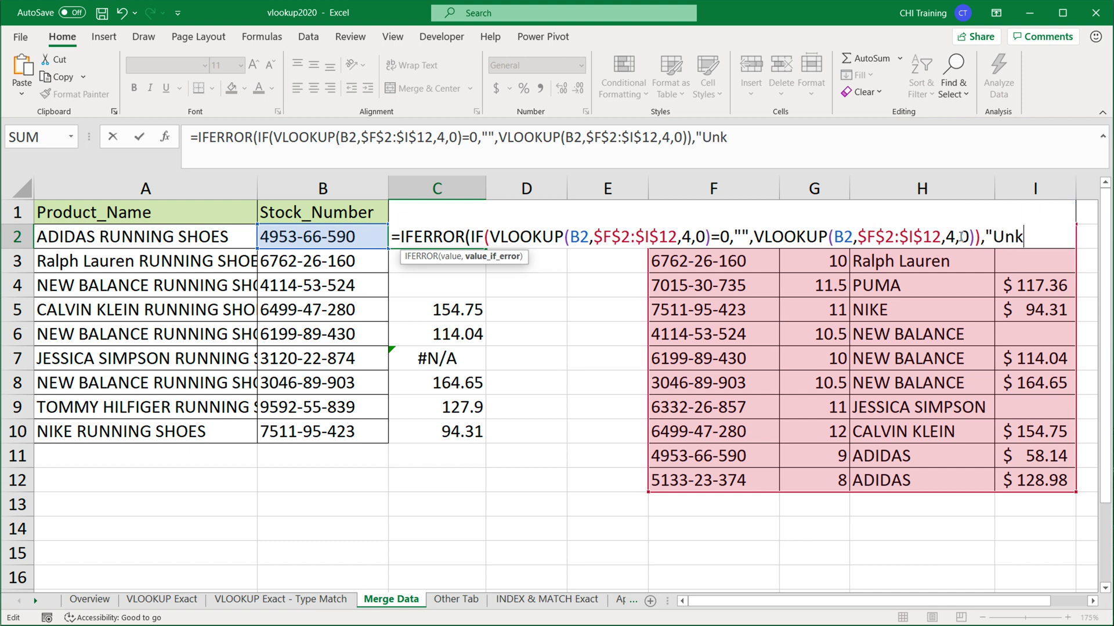
text(nown"))
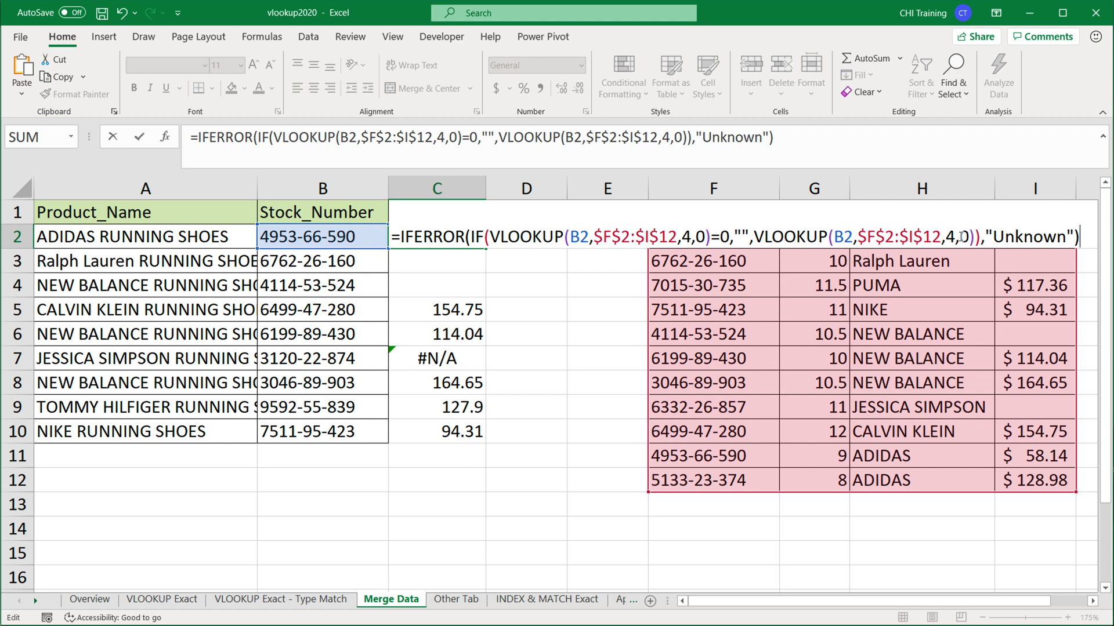
key(Return)
Step: Fill the IFERROR formula from C2 down to C10 and check the results in C3:C4 and C7
click(456, 235)
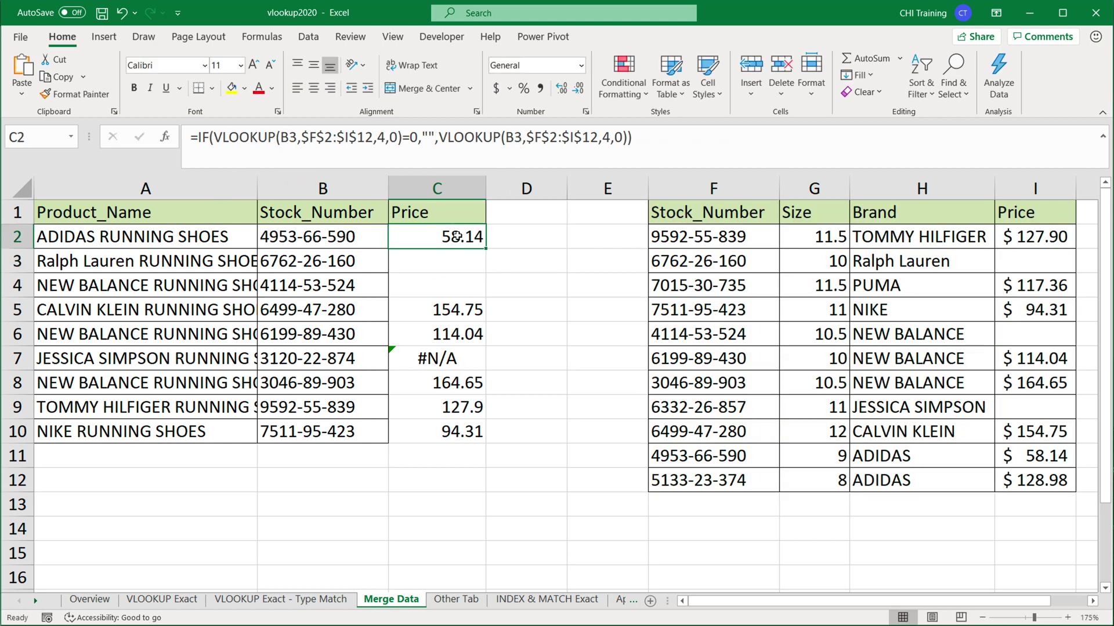
drag(486, 250, 497, 440)
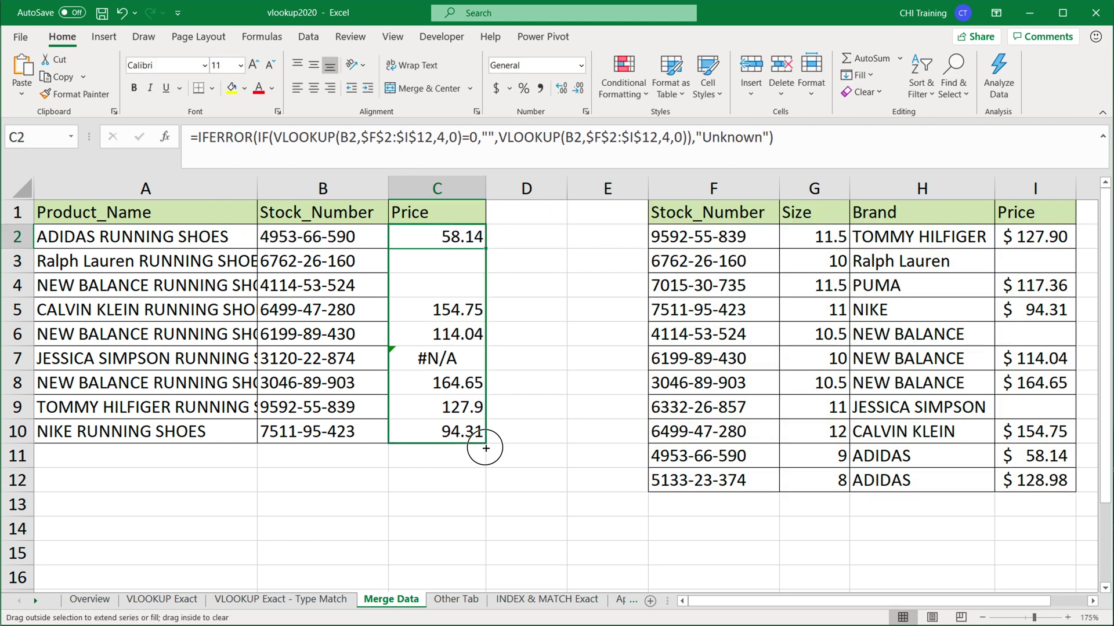
click(446, 267)
drag(446, 267, 446, 290)
click(451, 362)
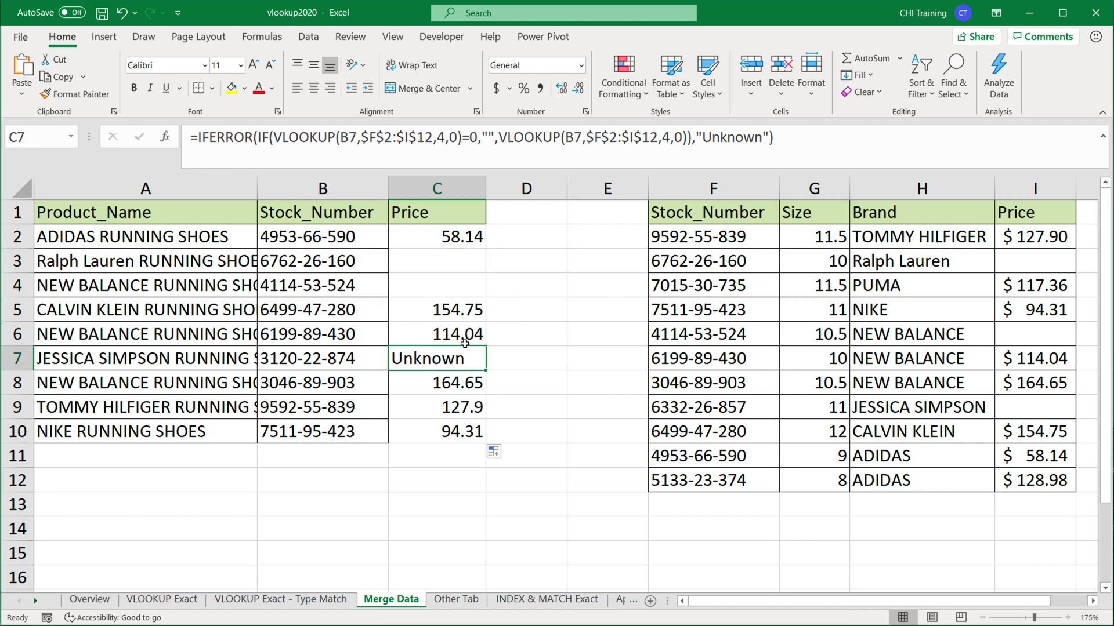
Step: Open the C2 formula for editing and start a LET function before IFERROR, declaring price as its first name
click(444, 242)
double_click(444, 242)
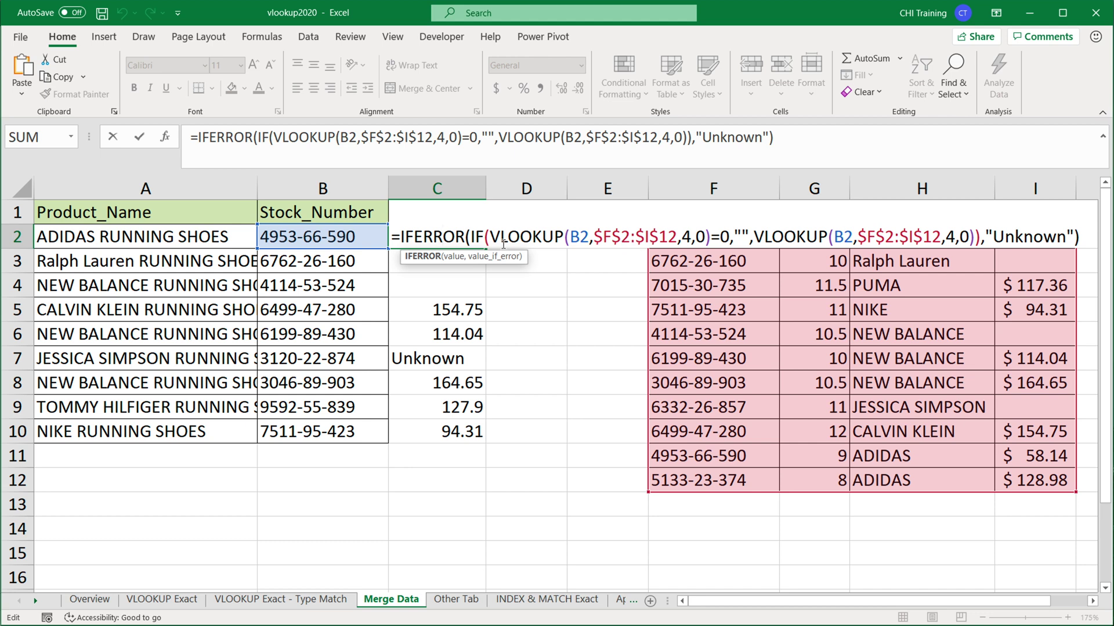
drag(490, 237, 976, 239)
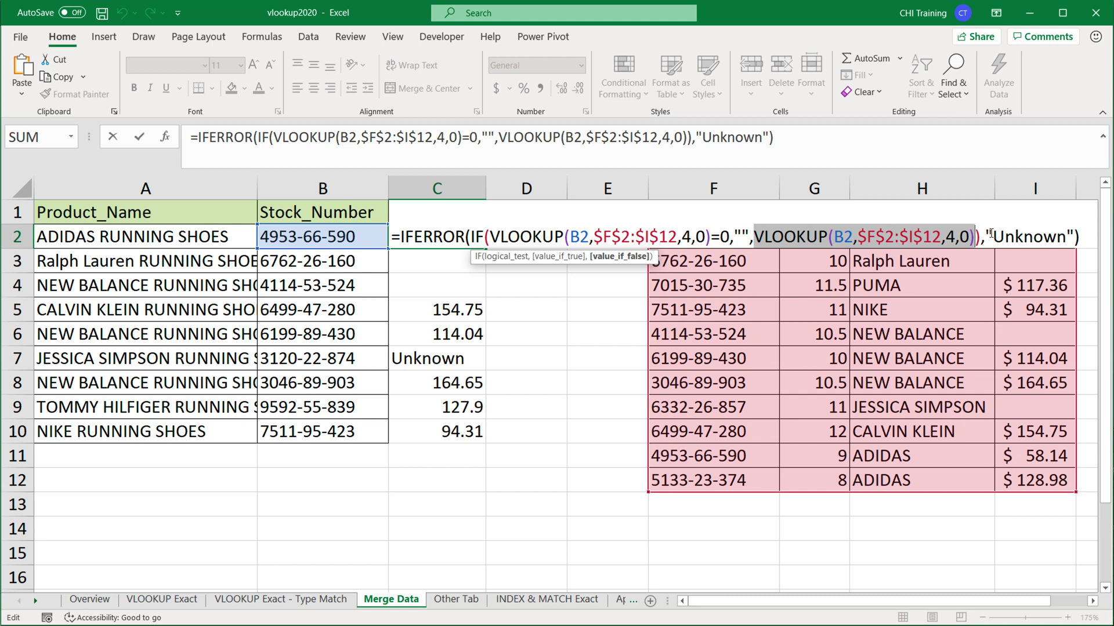
drag(710, 236, 490, 238)
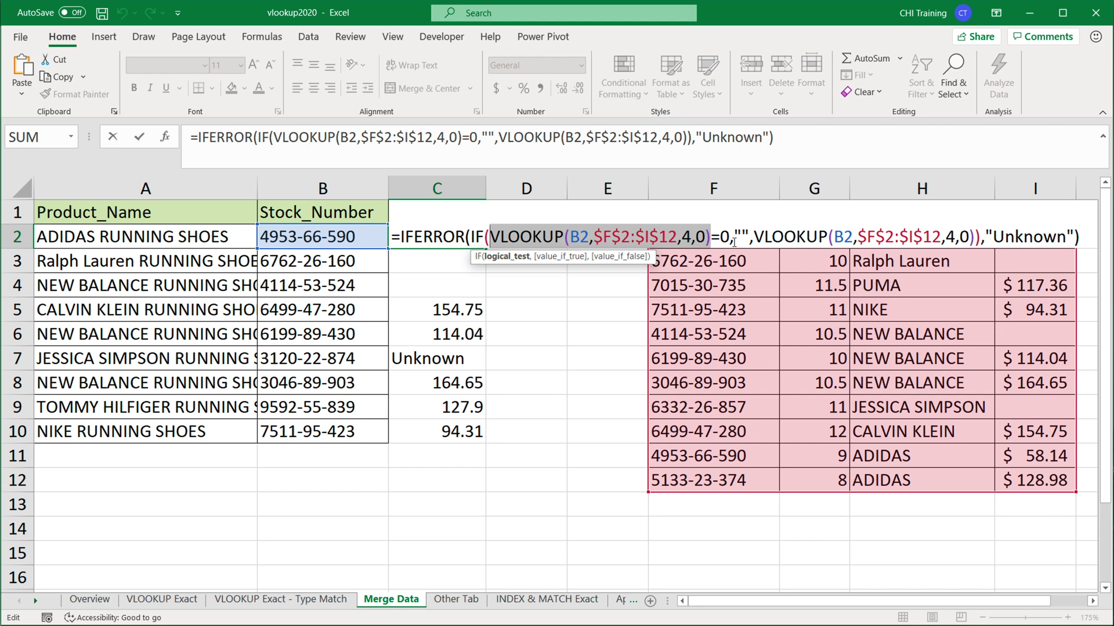
drag(755, 237, 977, 230)
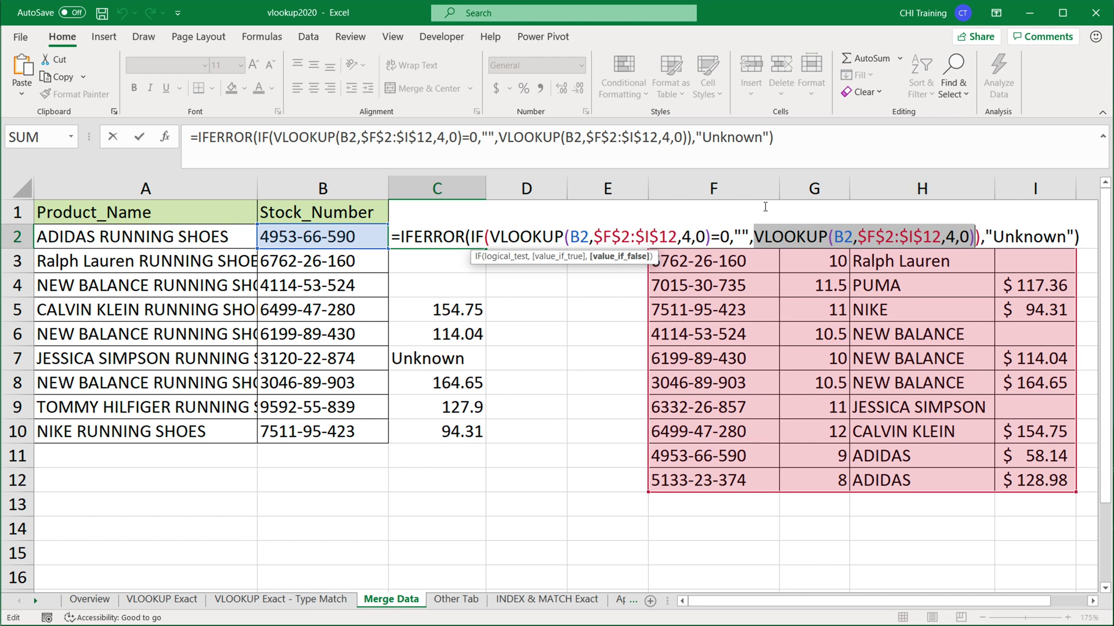
click(402, 236)
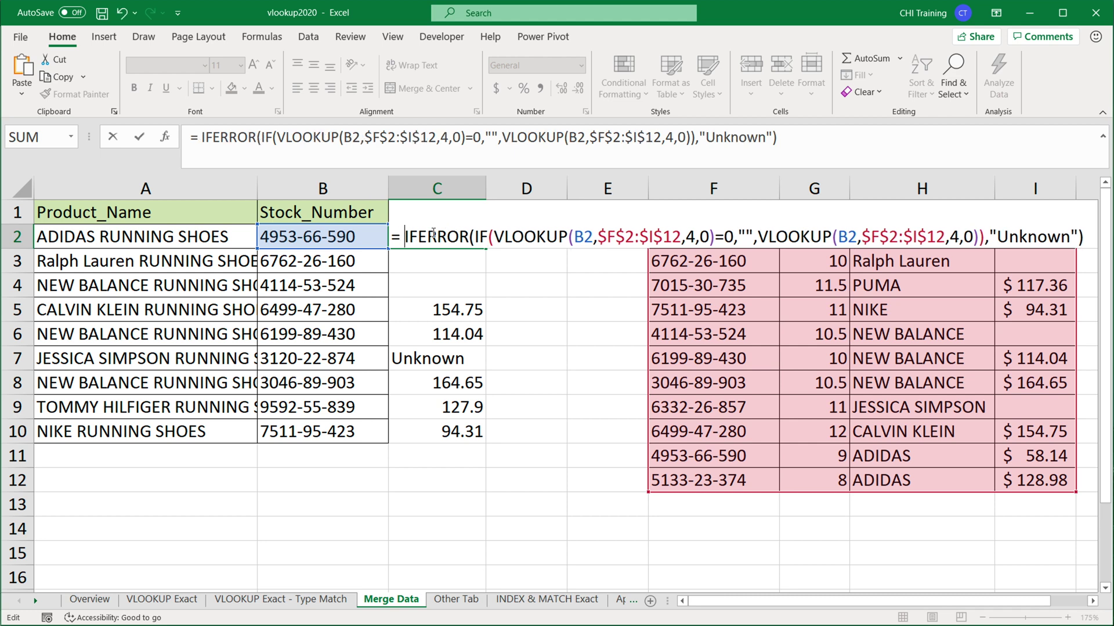
key(Left)
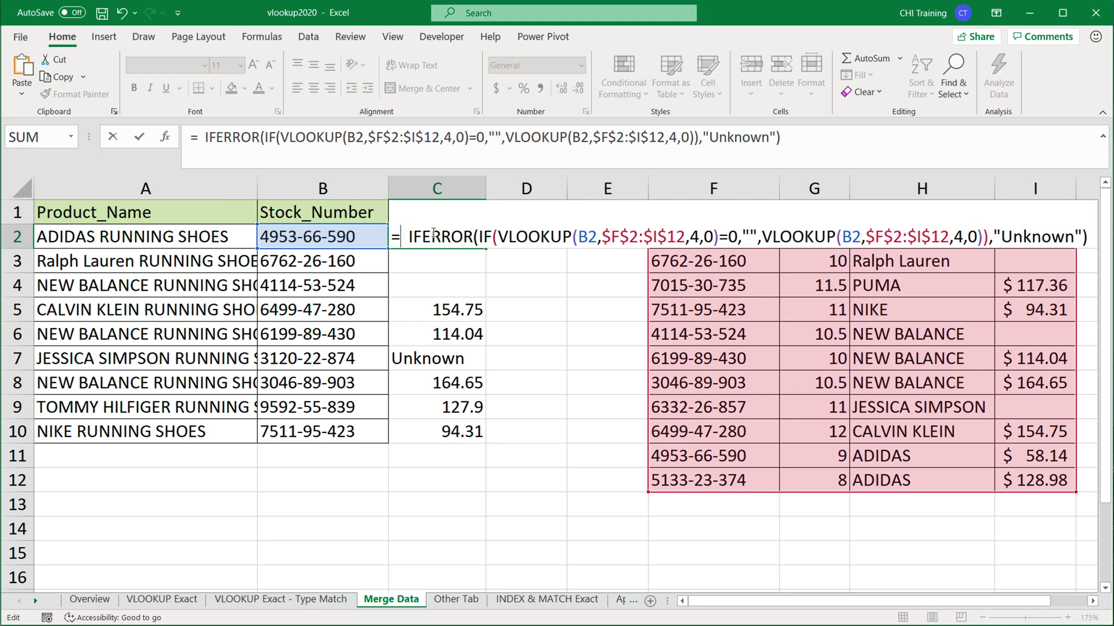
text(LET()
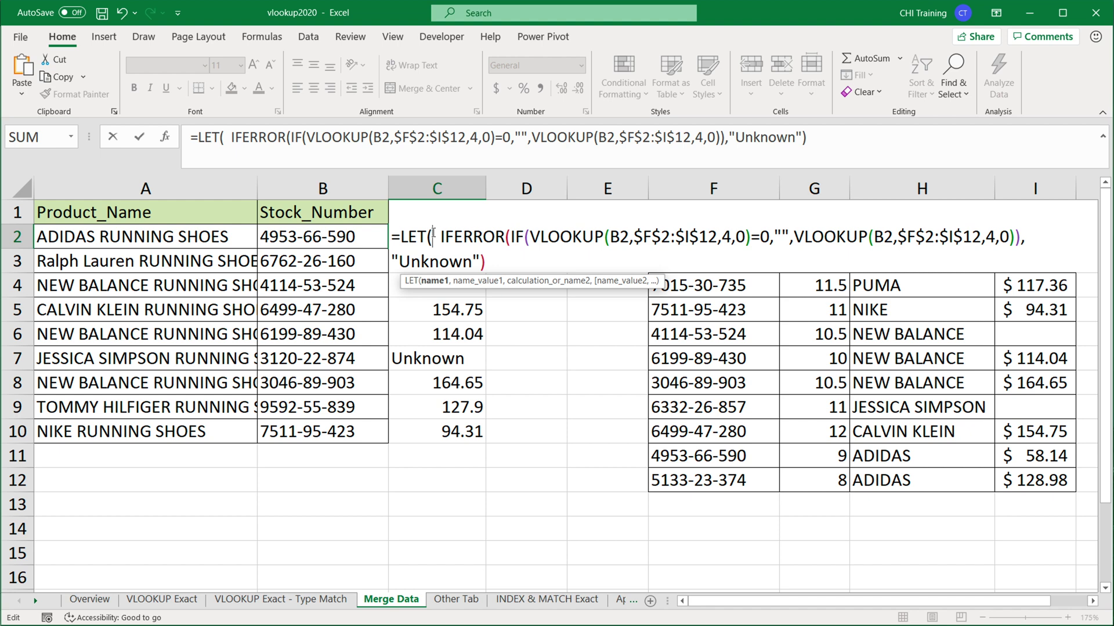
text(price)
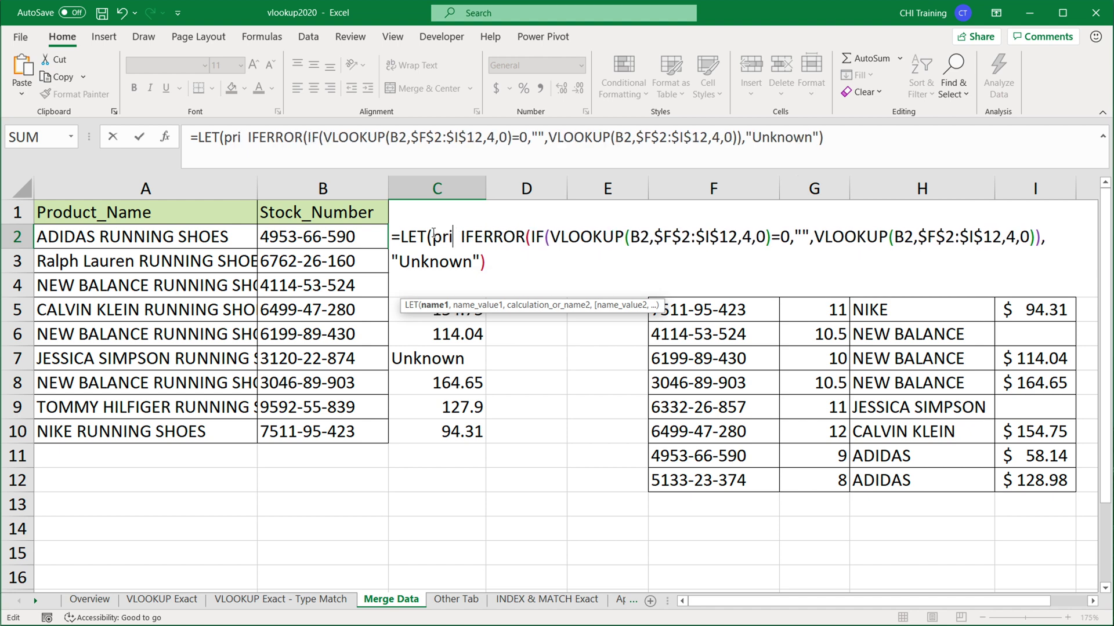
text(=)
key(BackSpace)
text(,)
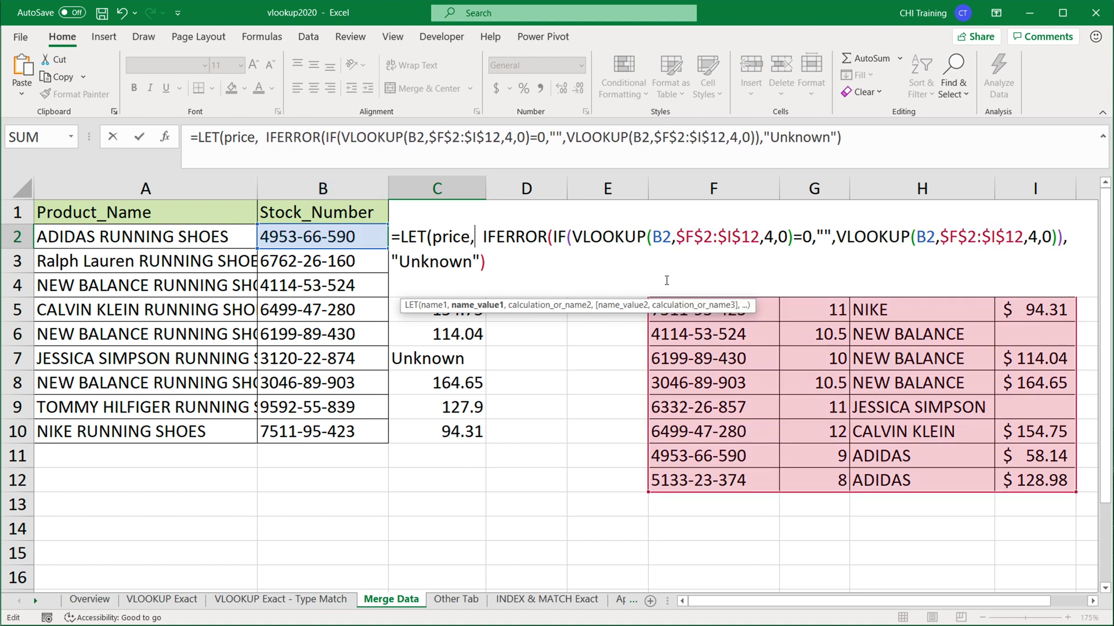
Step: Copy VLOOKUP(B2,$F$2:$I$12,4,0) from the IF test in as the value of price, separated from IFERROR by a comma
click(572, 236)
drag(572, 237, 793, 236)
key(ctrl+c)
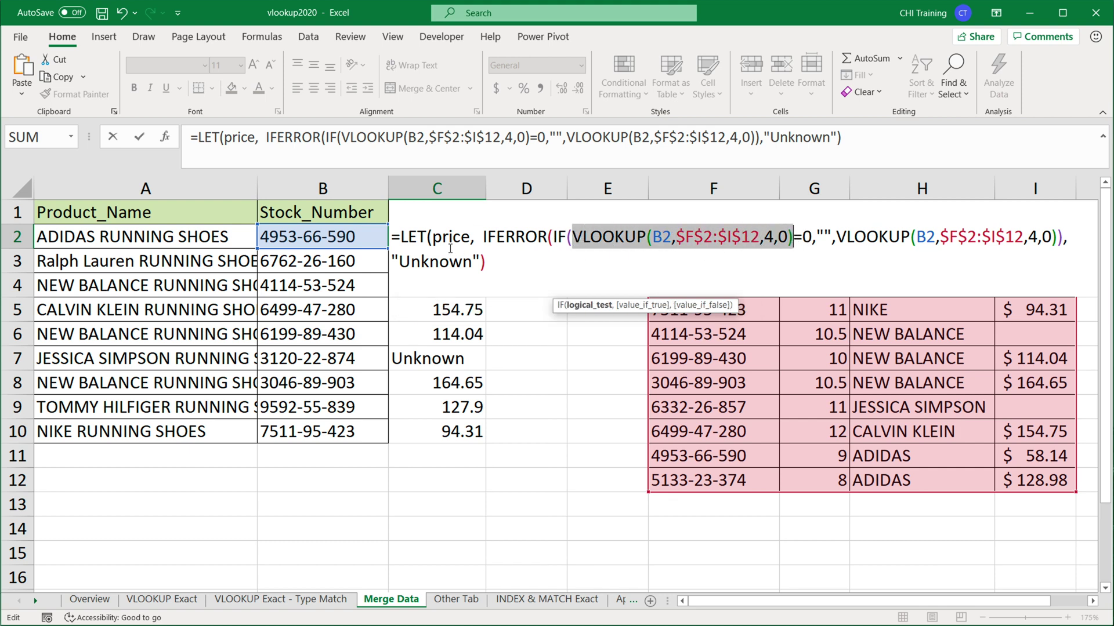
click(477, 237)
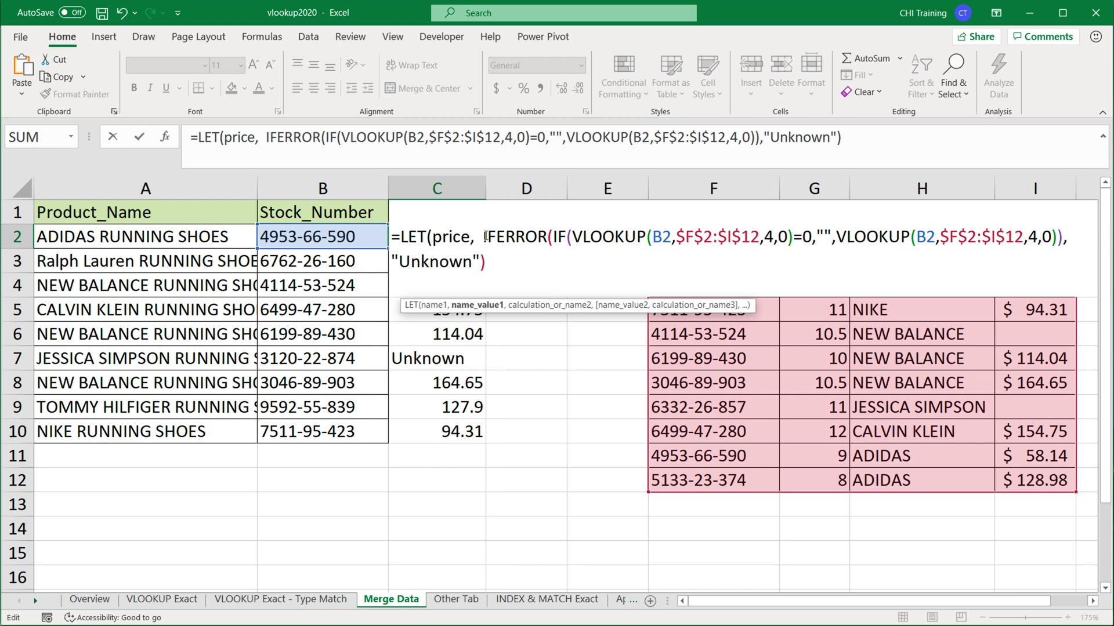
key(ctrl+v)
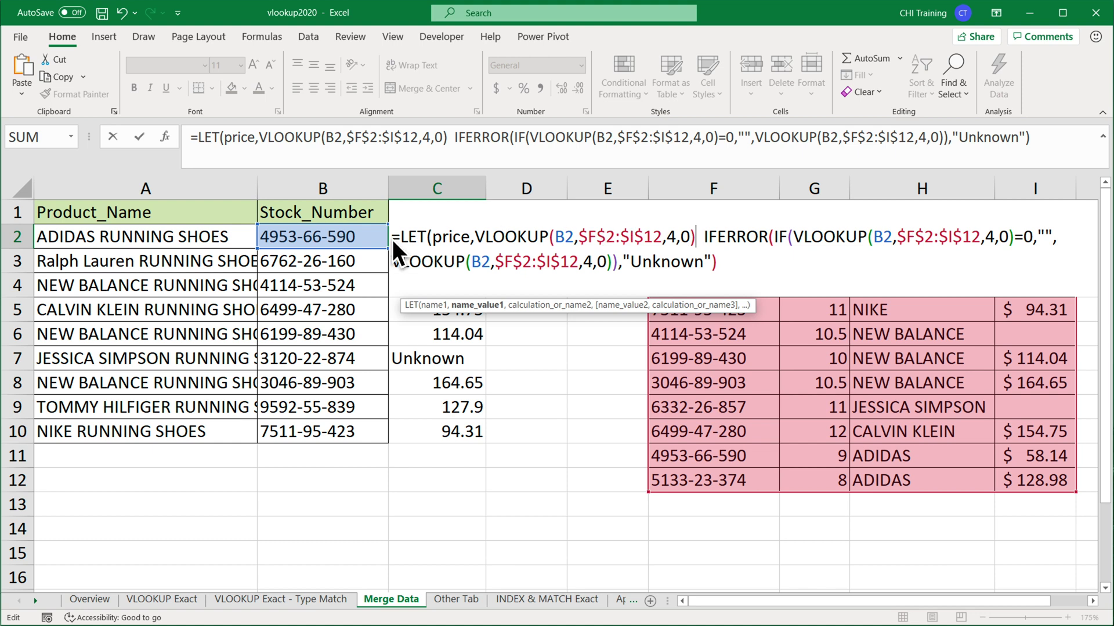
text(,)
key(Right)
key(Right)
key(BackSpace)
key(BackSpace)
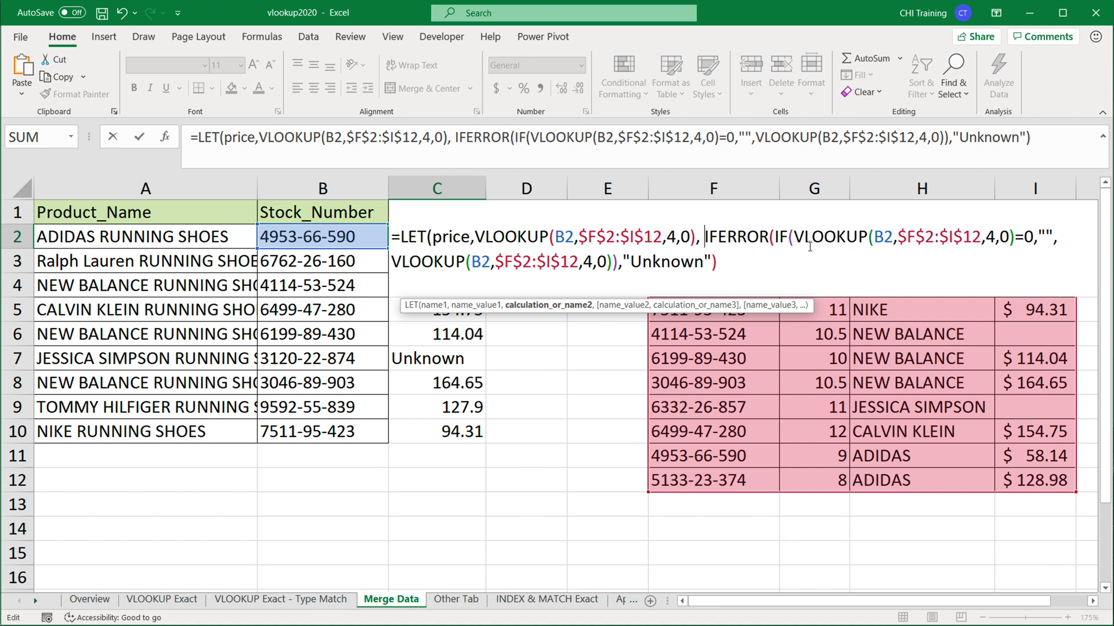
Step: Replace both VLOOKUP calls inside the IF function in C2 with the LET name price
double_click(452, 238)
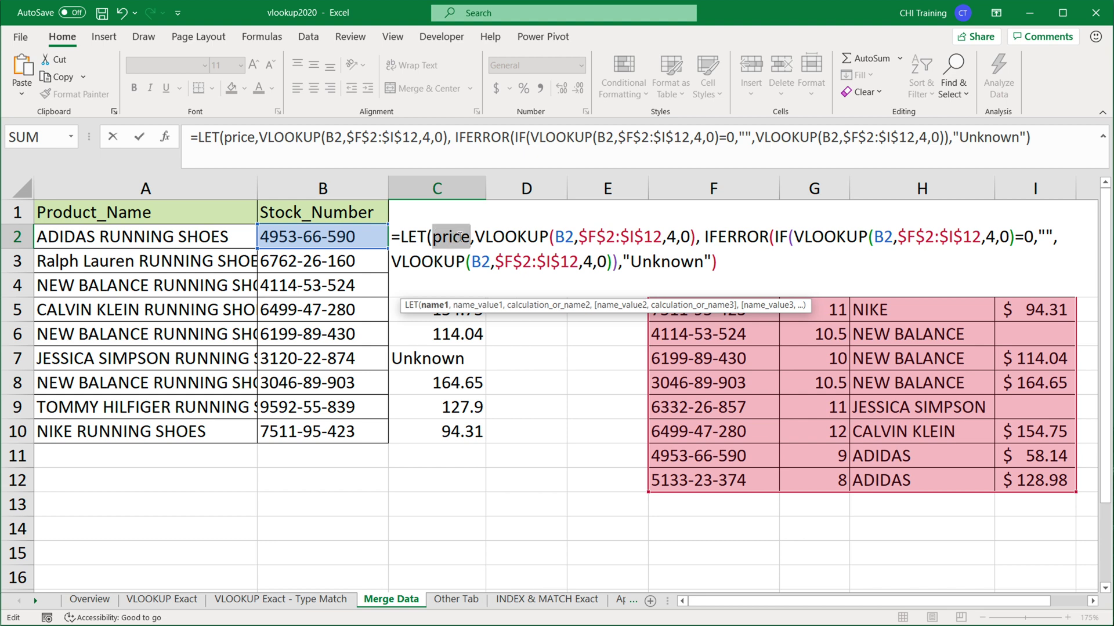
drag(1018, 239, 798, 236)
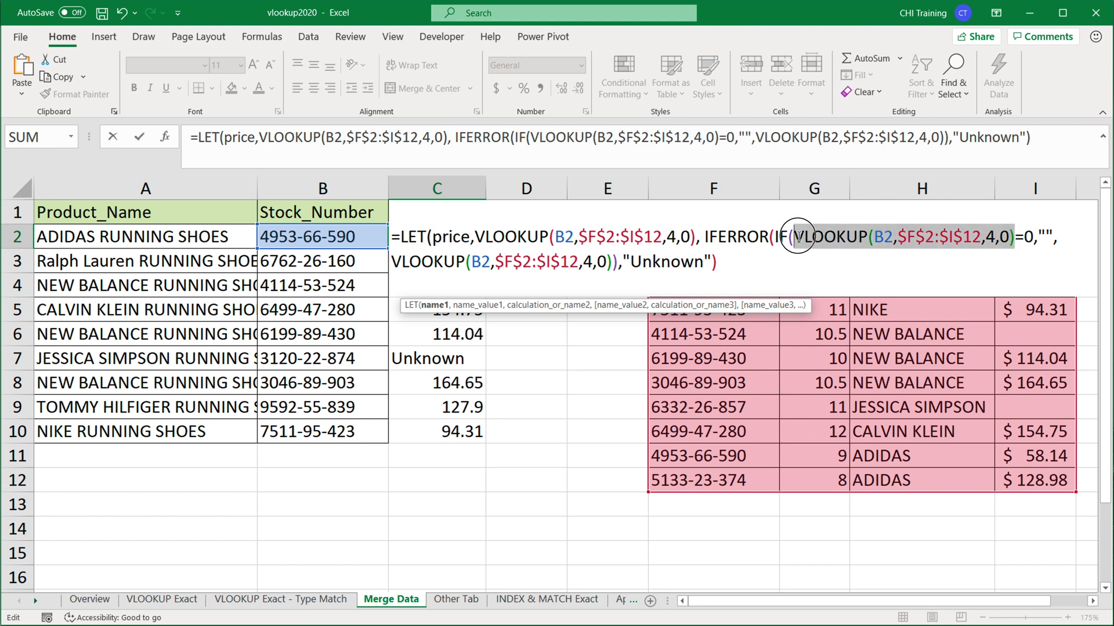
text(price)
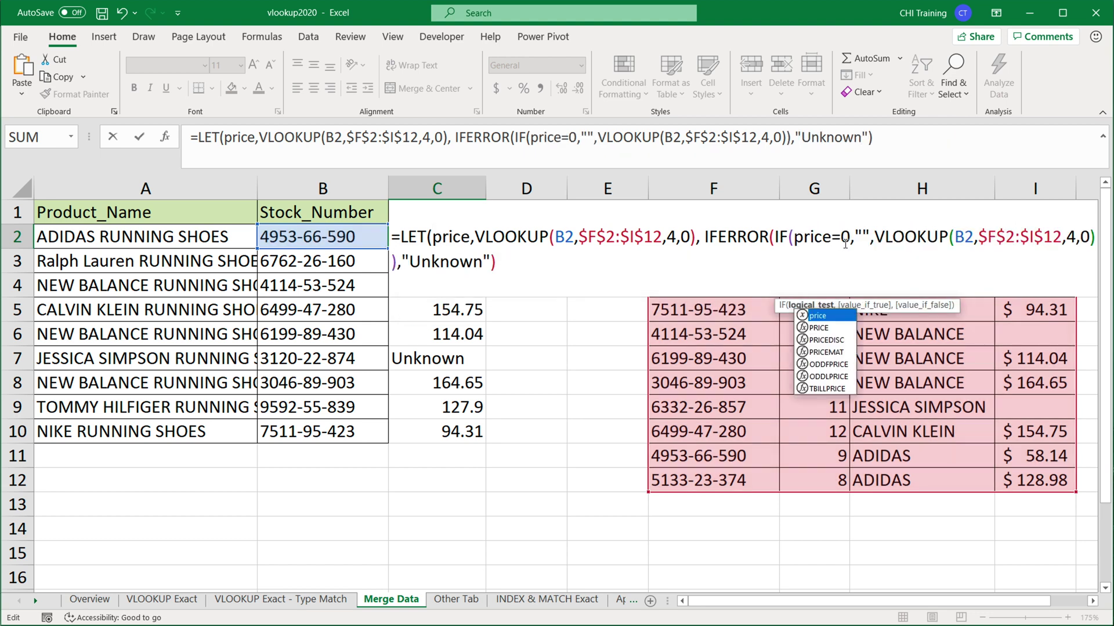
drag(875, 237, 1094, 236)
text(price)
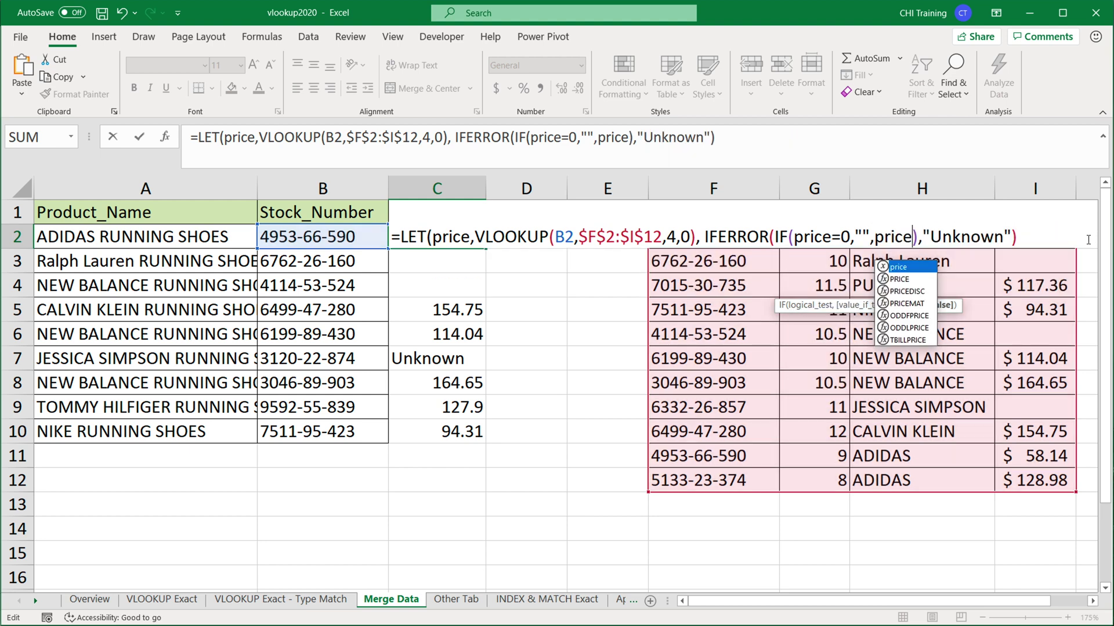
Step: Close and enter the LET formula in C2, and fill it down to C10
click(1034, 237)
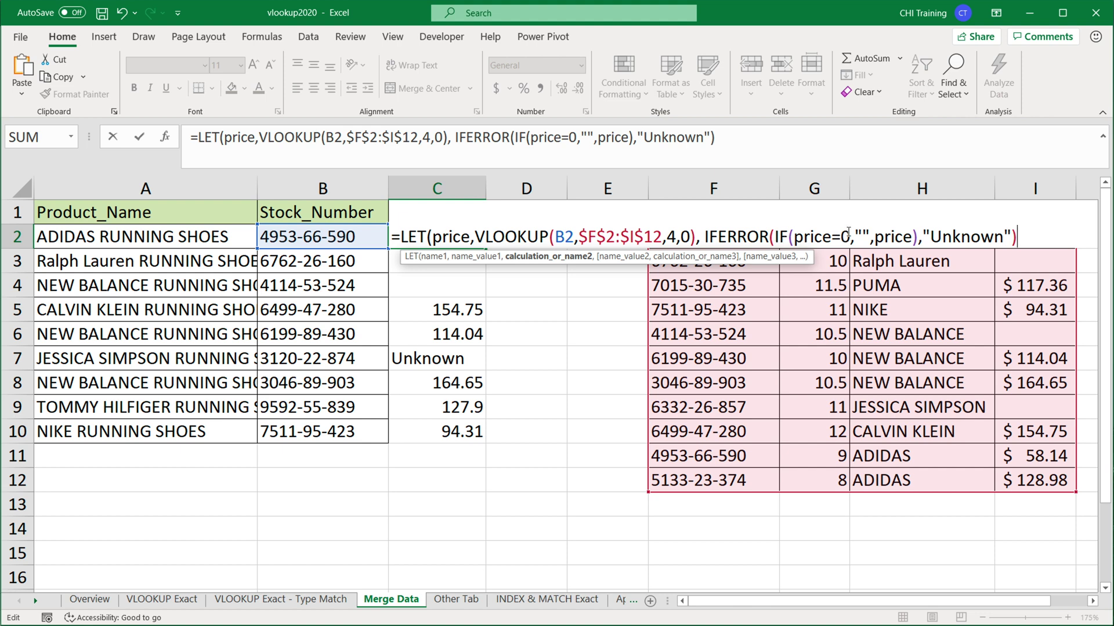
drag(850, 237, 868, 238)
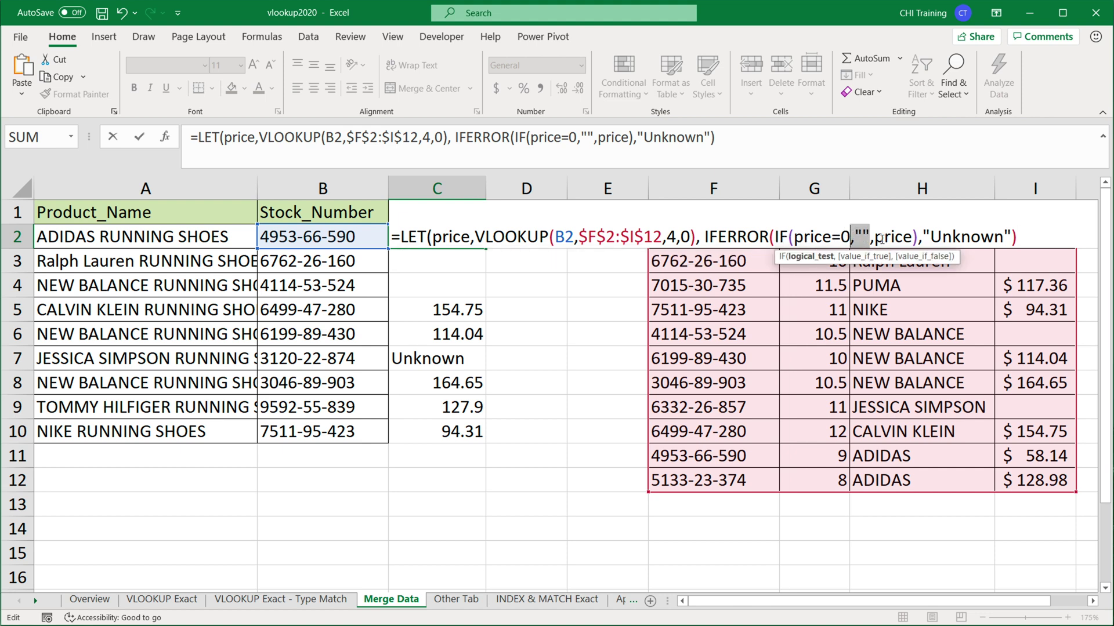
double_click(896, 238)
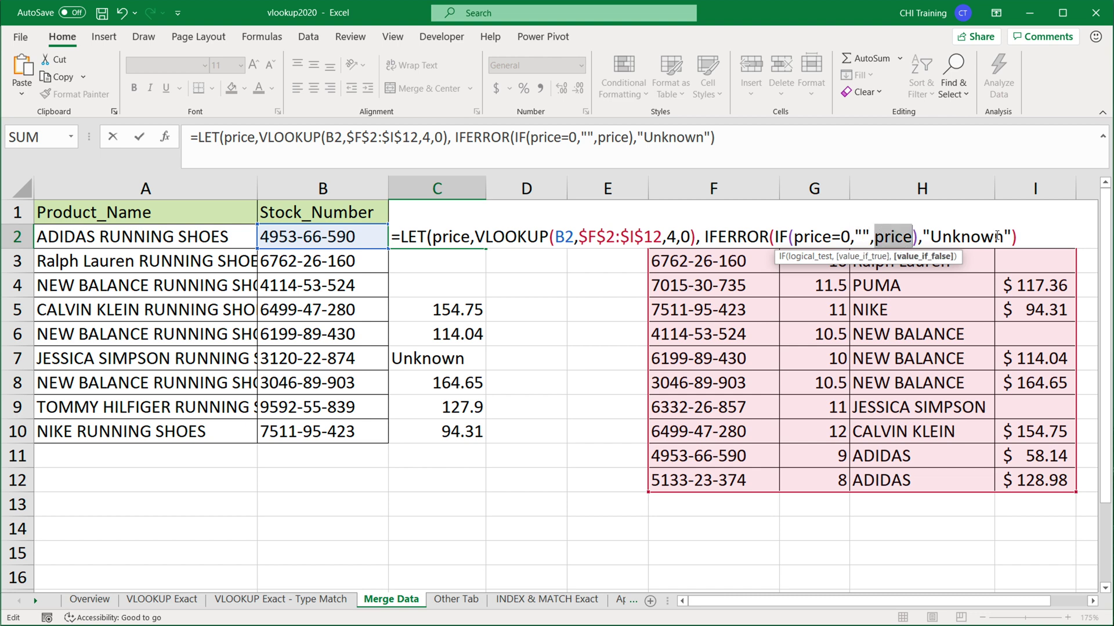
click(1019, 235)
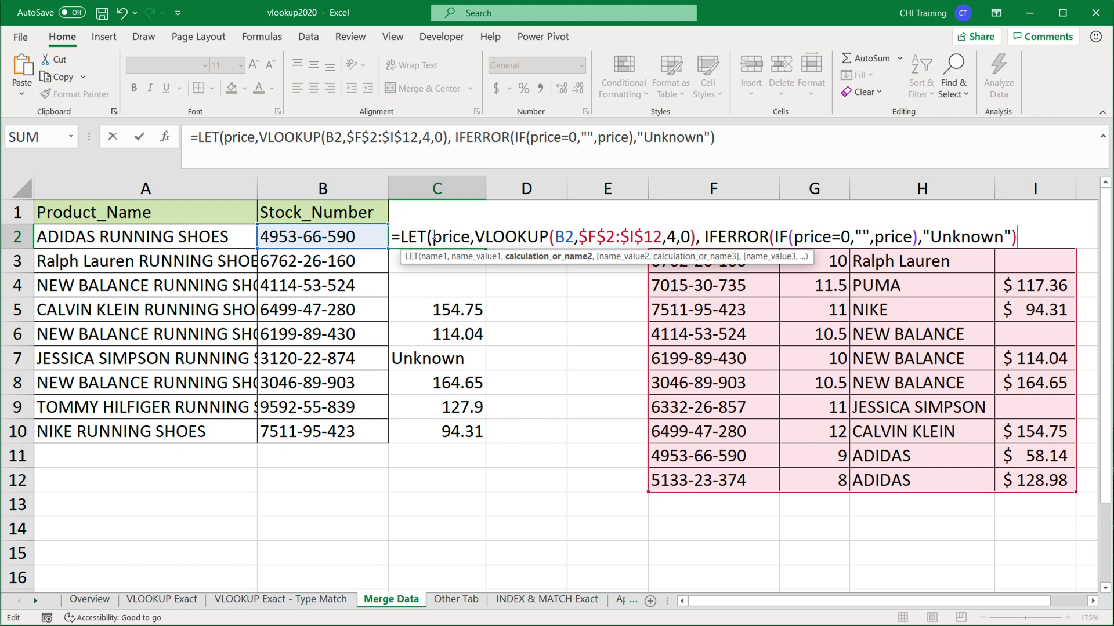
text())
key(Return)
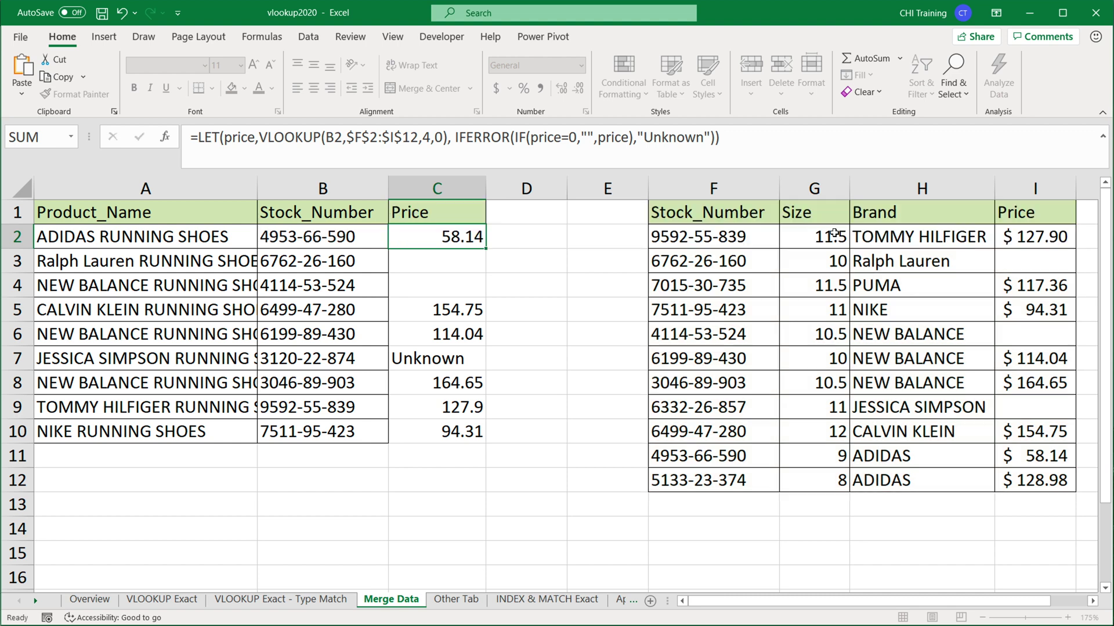
click(451, 243)
drag(486, 250, 474, 441)
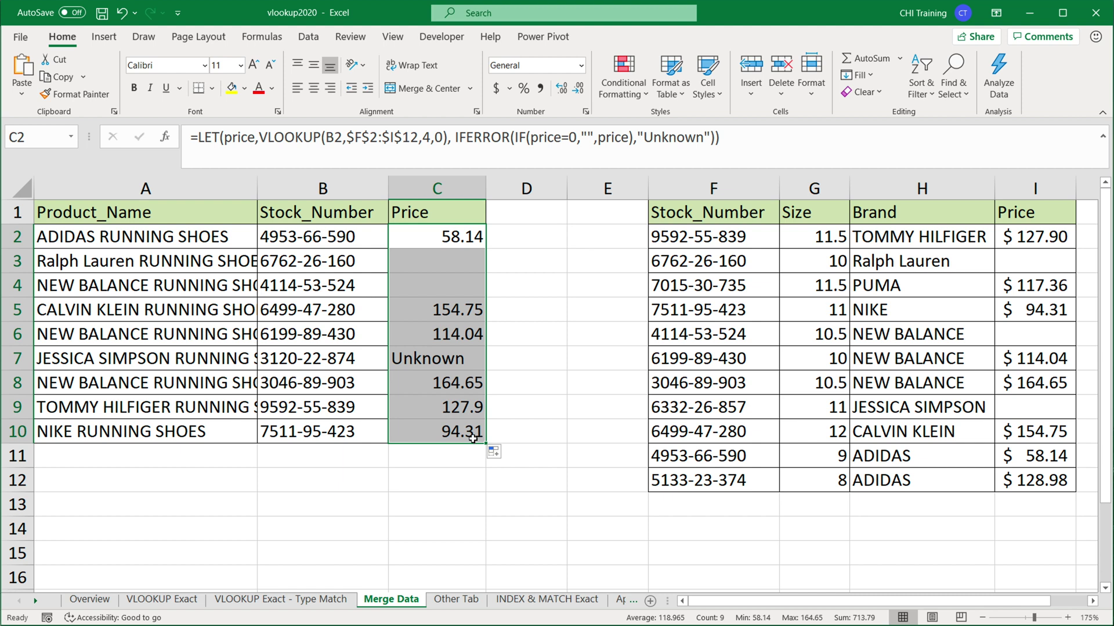
Step: Reopen the LET formula in C2 and open the LET formula in F2 on the pivot2020 workbook's Data sheet
double_click(442, 240)
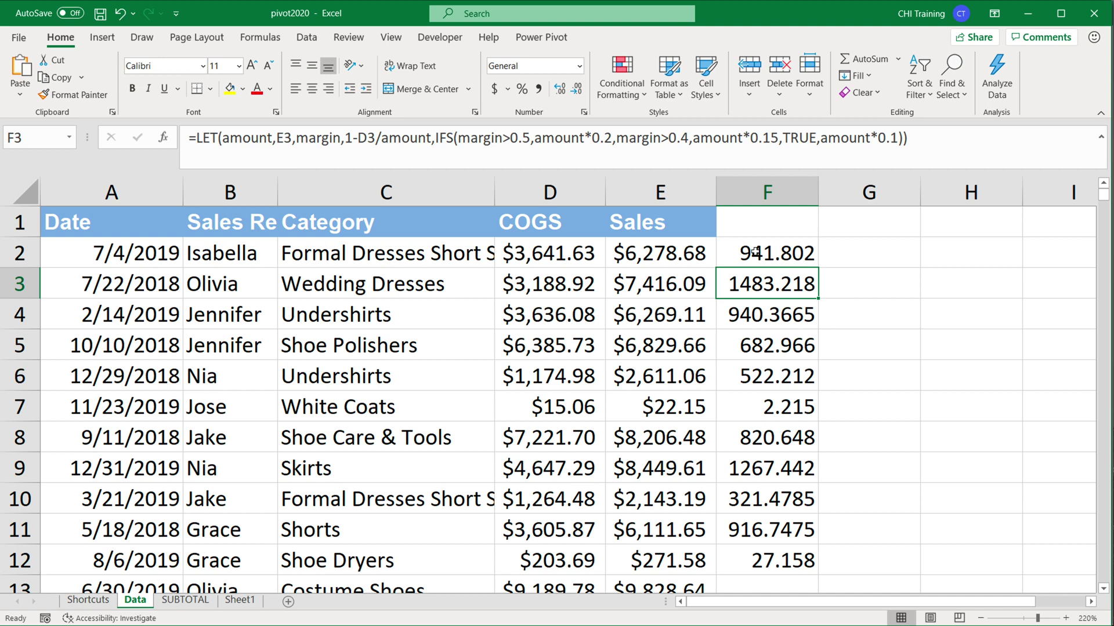
click(754, 251)
double_click(755, 252)
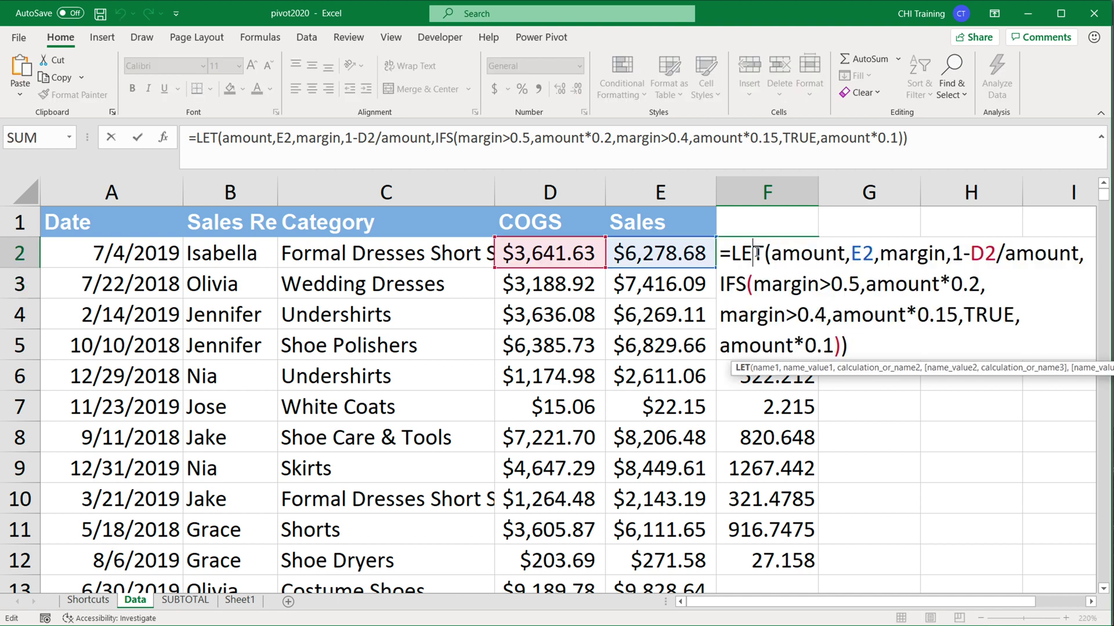